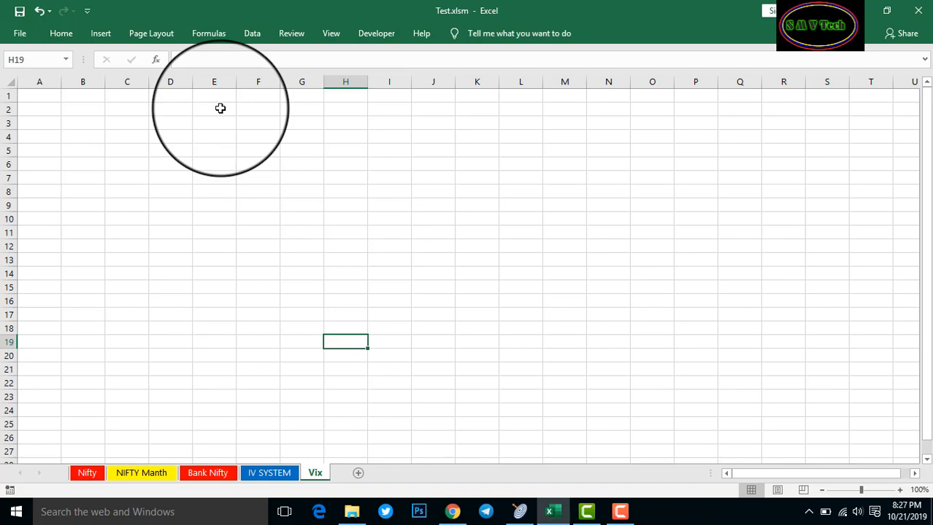
# Leave the empty Vix sheet of Test.xlsm and bring Google Chrome to the front
pyautogui.click(453, 511)
# Load nseindia.com in a new tab and open the Historical Index Data page under Indices
pyautogui.click(180, 12)
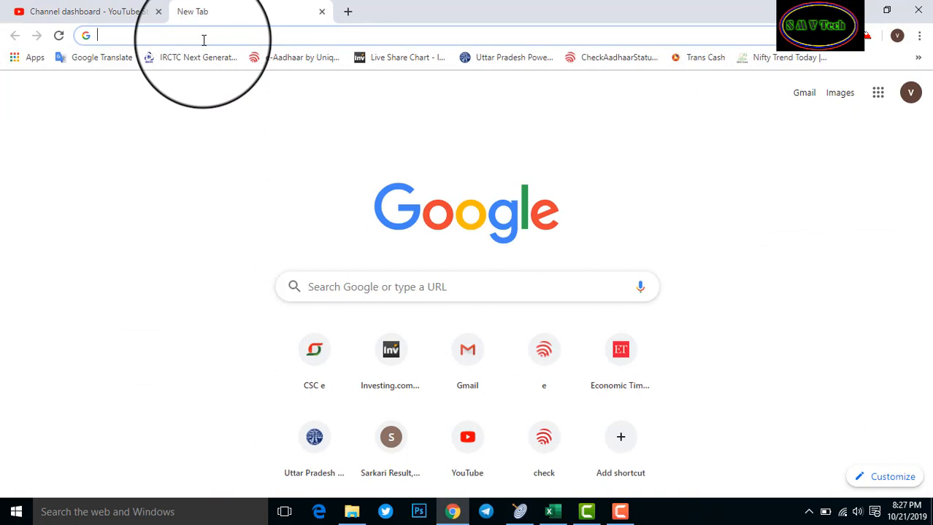
pyautogui.write('ns')
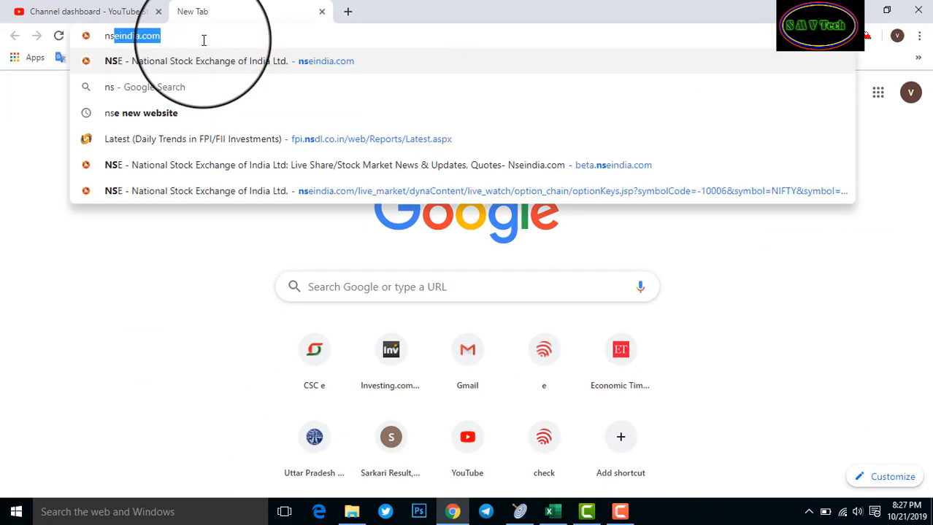
pyautogui.press('Return')
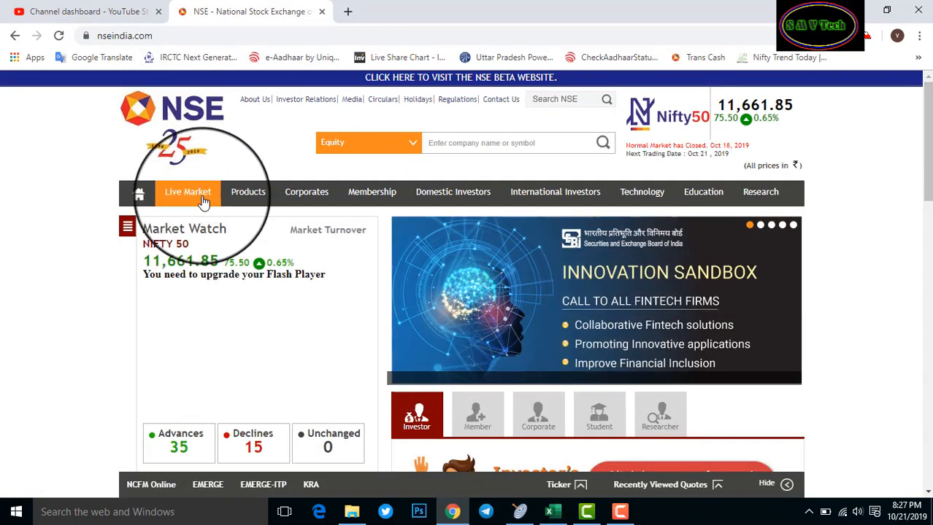
pyautogui.moveTo(194, 201)
pyautogui.moveTo(248, 202)
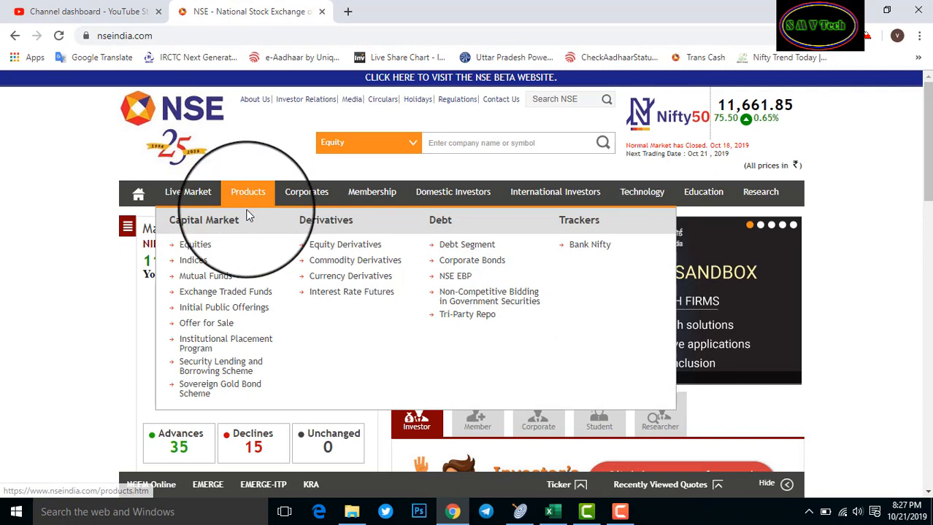
pyautogui.click(193, 261)
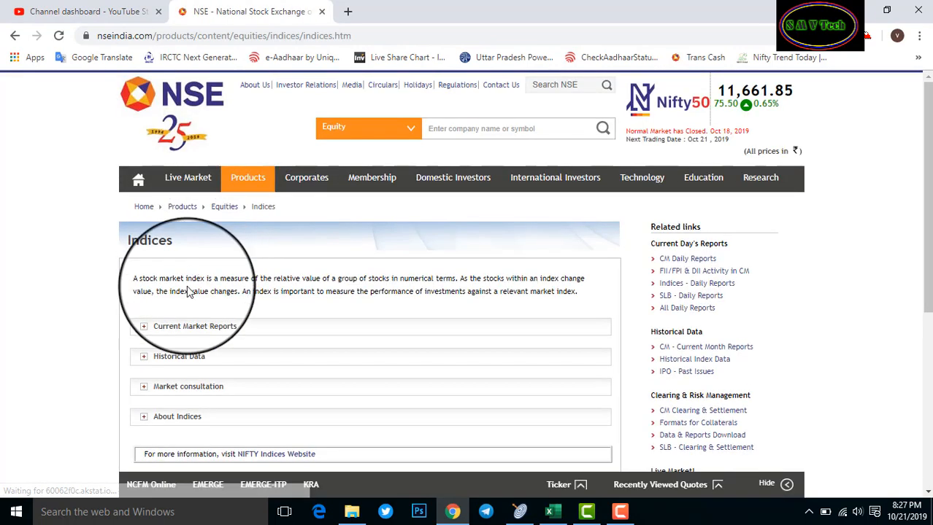
pyautogui.click(155, 357)
pyautogui.scroll(-2, 93, 358)
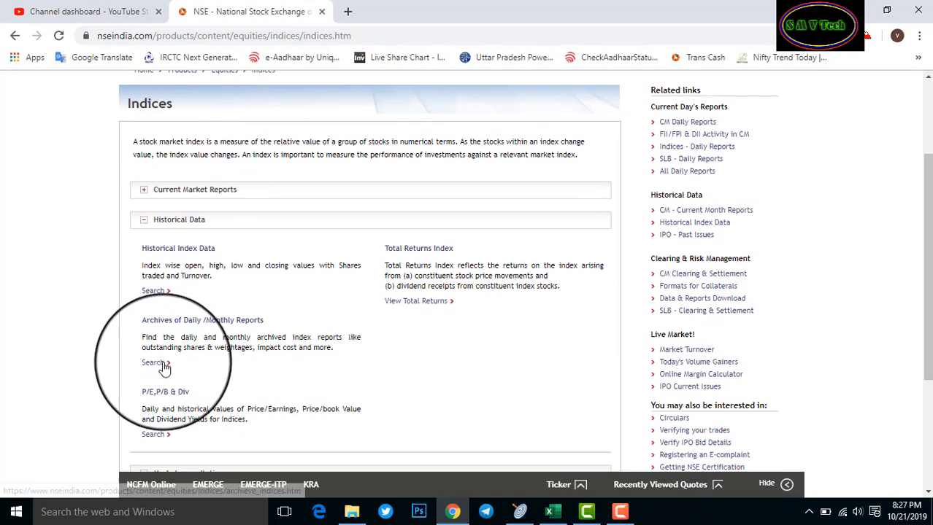
pyautogui.click(153, 291)
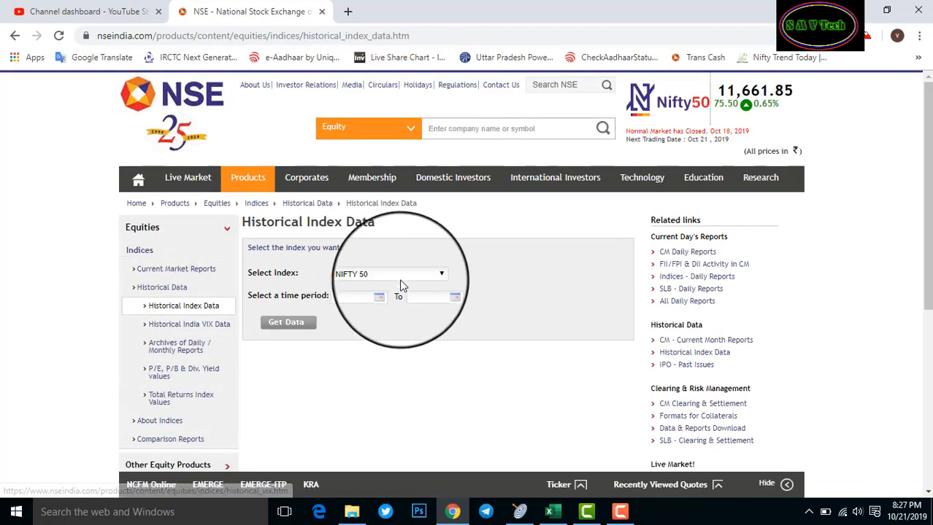
# Choose NIFTY 50 in the Select Index list
pyautogui.click(385, 269)
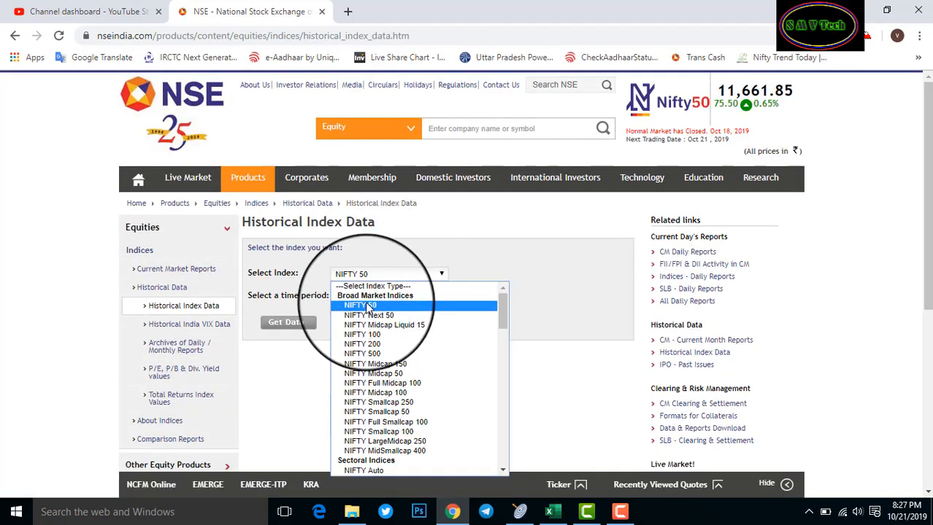
pyautogui.click(368, 305)
pyautogui.click(370, 277)
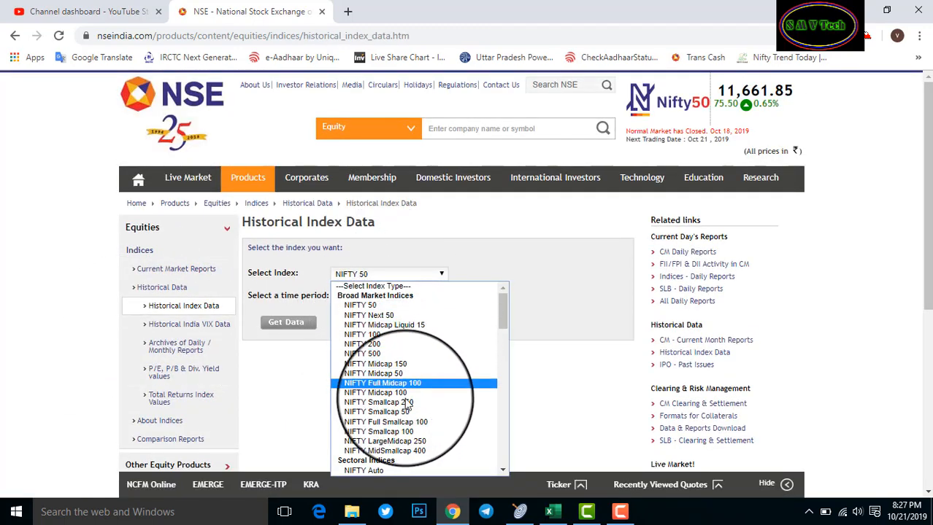
pyautogui.scroll(-5, 398, 383)
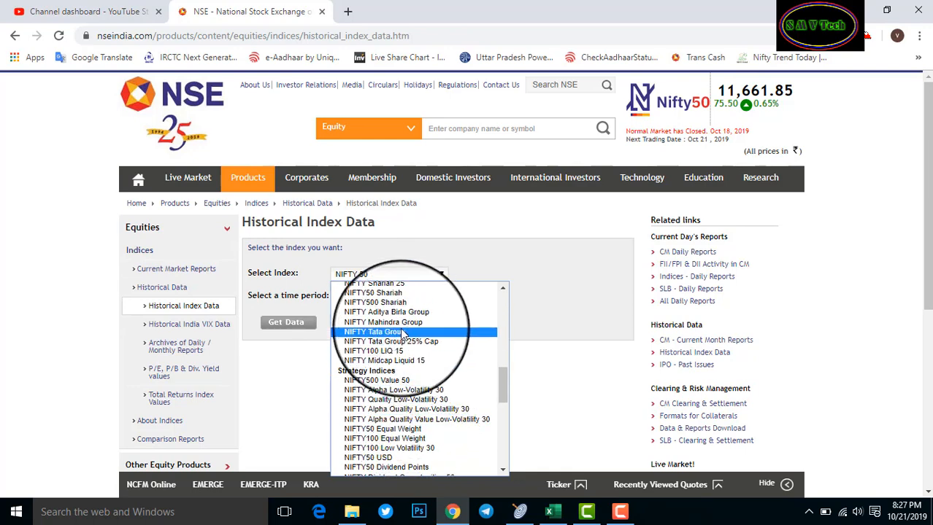
pyautogui.scroll(-5, 402, 335)
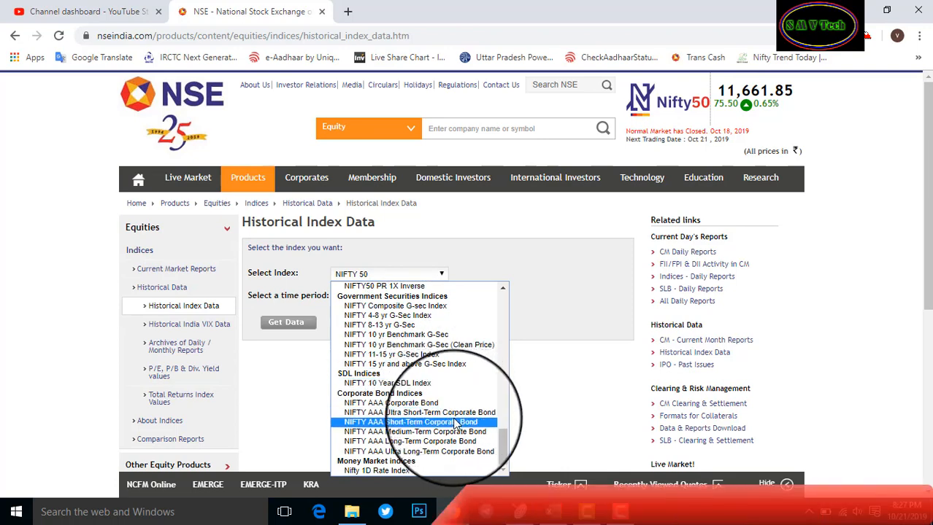
pyautogui.scroll(10, 454, 425)
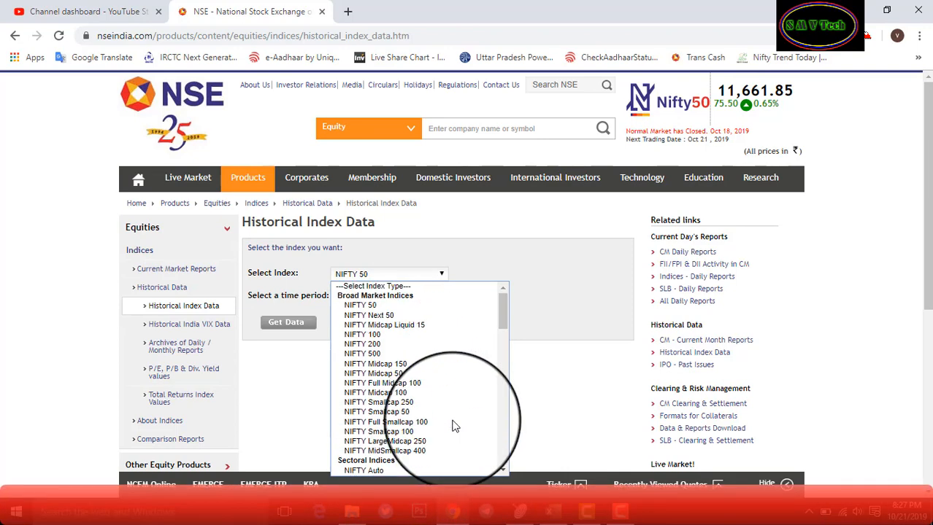
pyautogui.scroll(-5, 453, 426)
pyautogui.scroll(5, 453, 426)
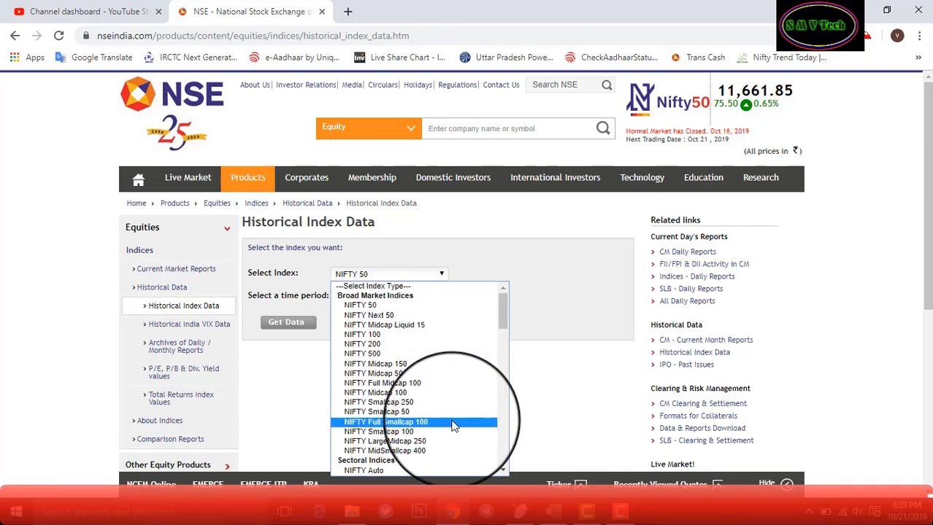
pyautogui.click(196, 332)
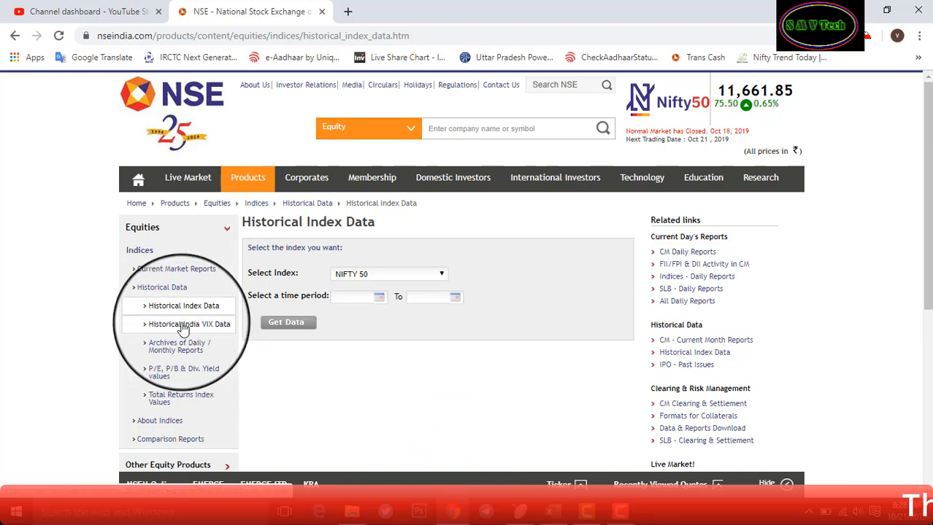
# Visit Historical India VIX Data, then fill the From and To dates on Historical Index Data
pyautogui.click(199, 328)
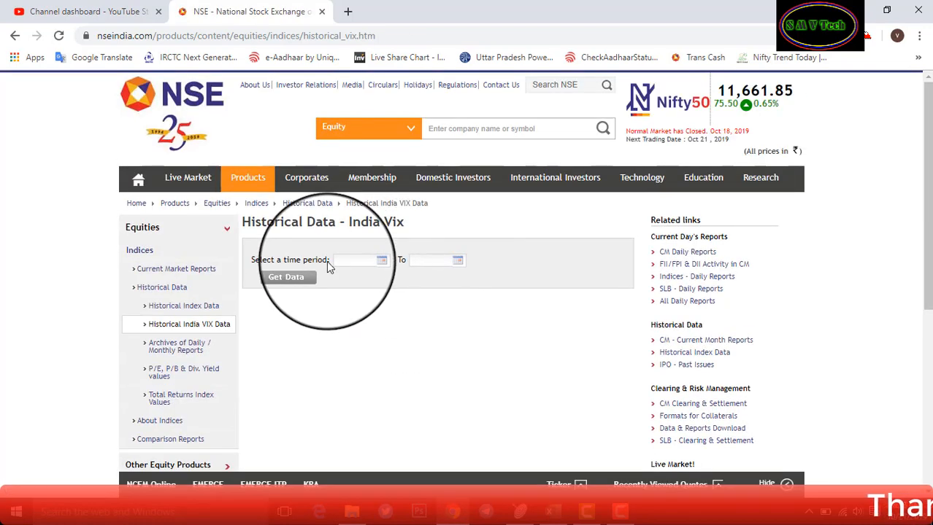
pyautogui.click(351, 263)
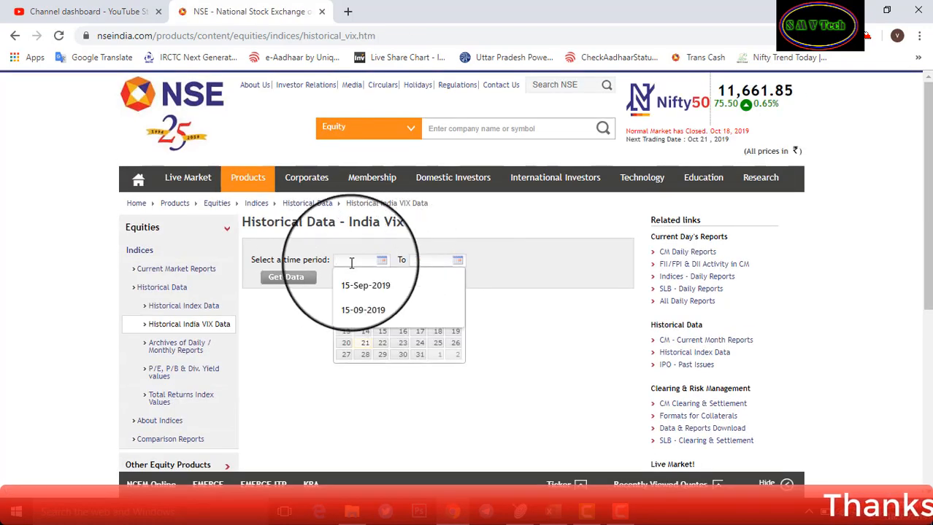
pyautogui.click(183, 306)
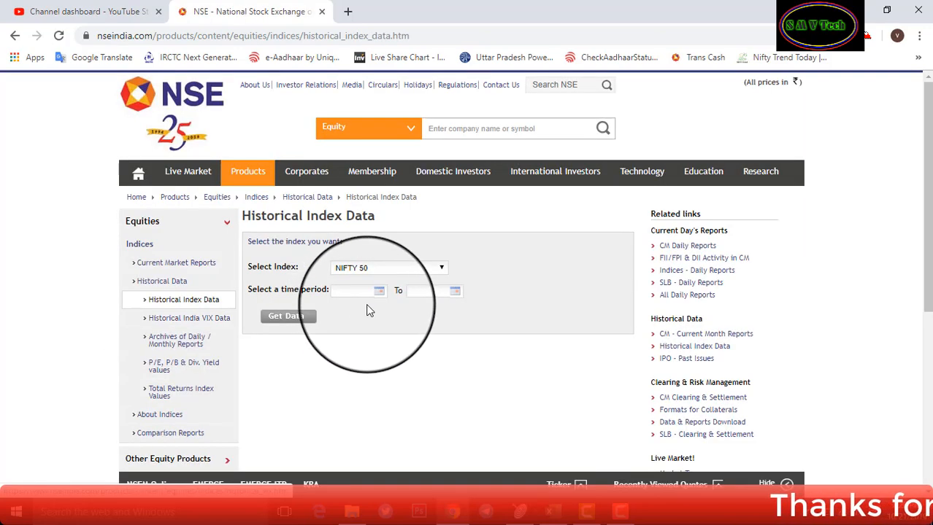
pyautogui.click(361, 297)
pyautogui.click(431, 302)
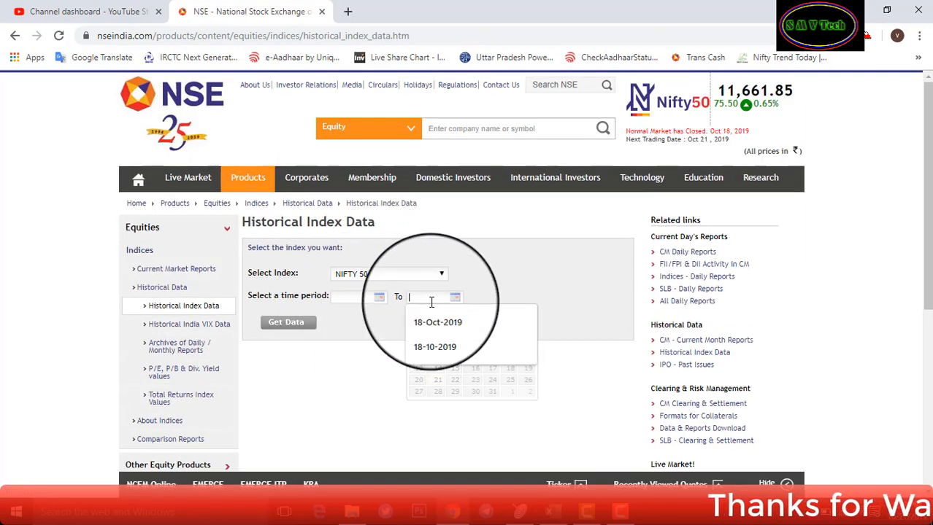
pyautogui.click(354, 298)
pyautogui.click(419, 298)
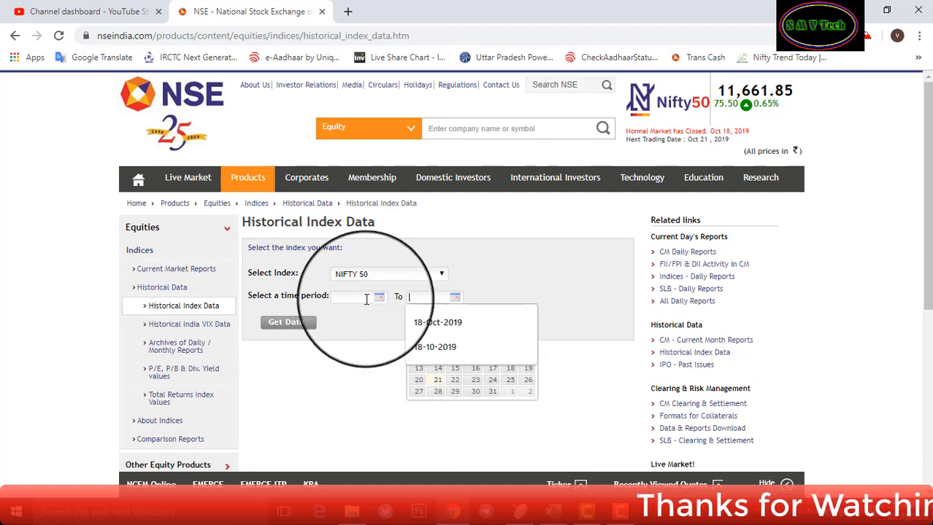
pyautogui.click(354, 350)
pyautogui.moveTo(307, 178)
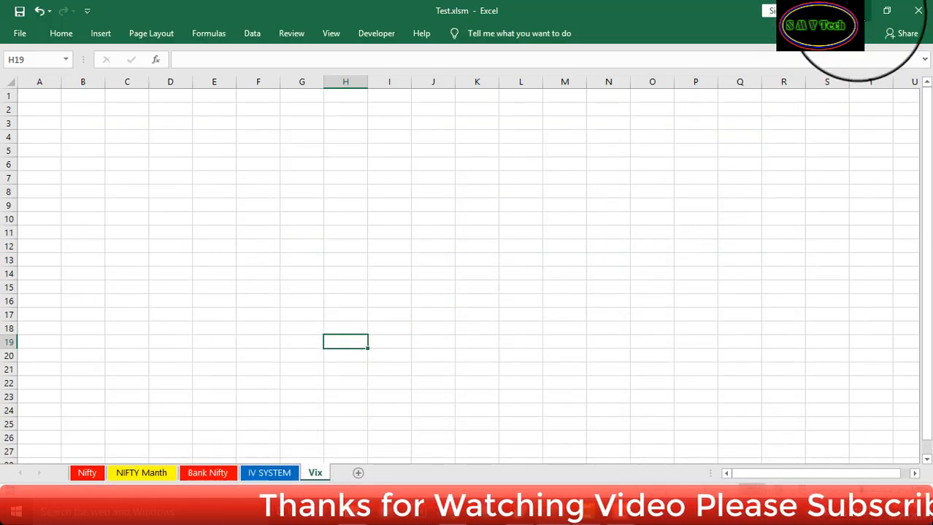
# Enter the headings NIFTY in G3 and INDIA VIX in I3, then check both cells
pyautogui.click(291, 124)
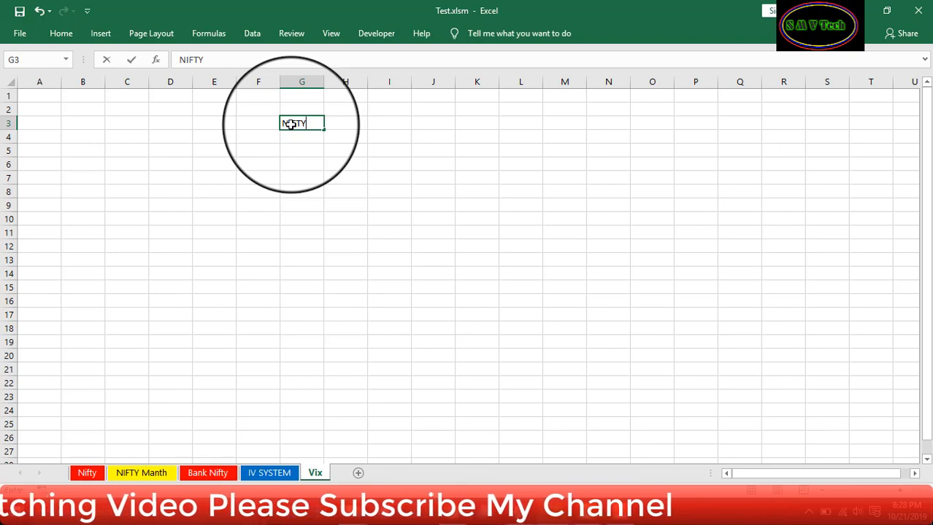
pyautogui.press('Right')
pyautogui.press('Right')
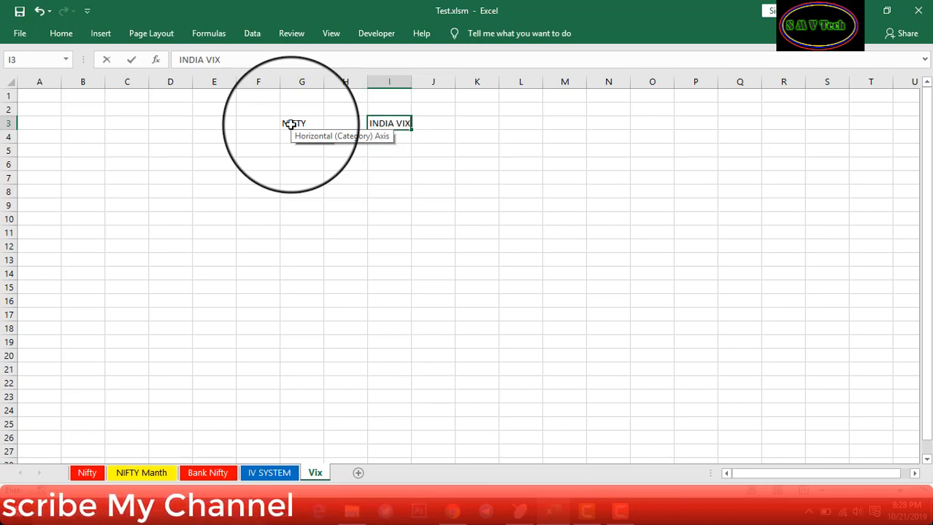
pyautogui.click(401, 208)
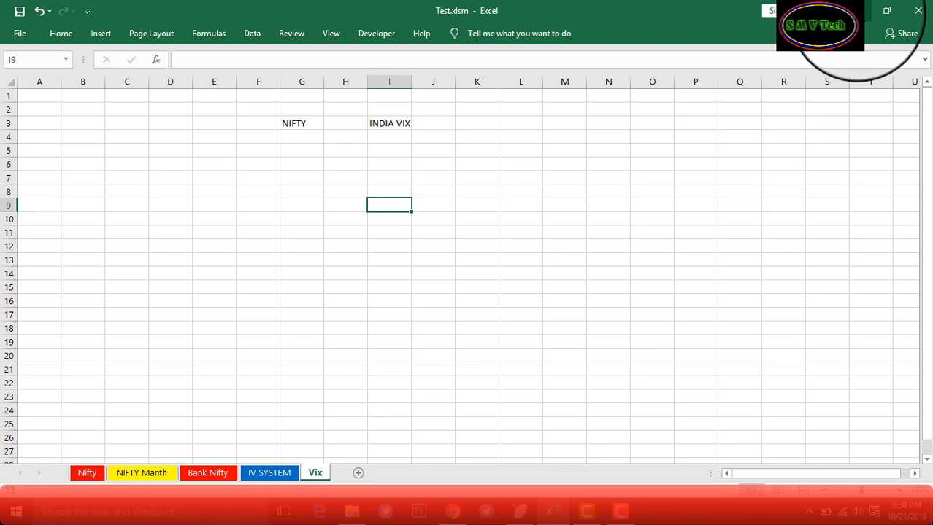
pyautogui.click(307, 125)
pyautogui.click(401, 125)
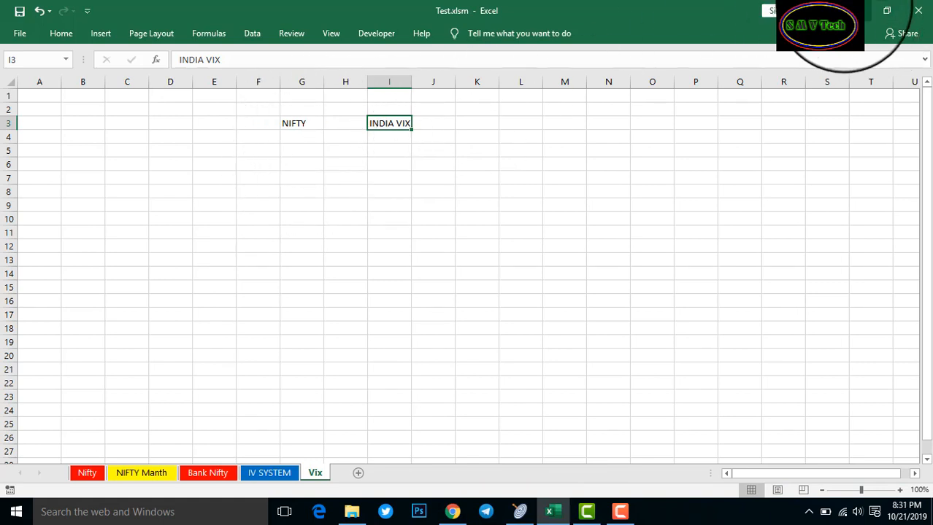
pyautogui.click(856, 10)
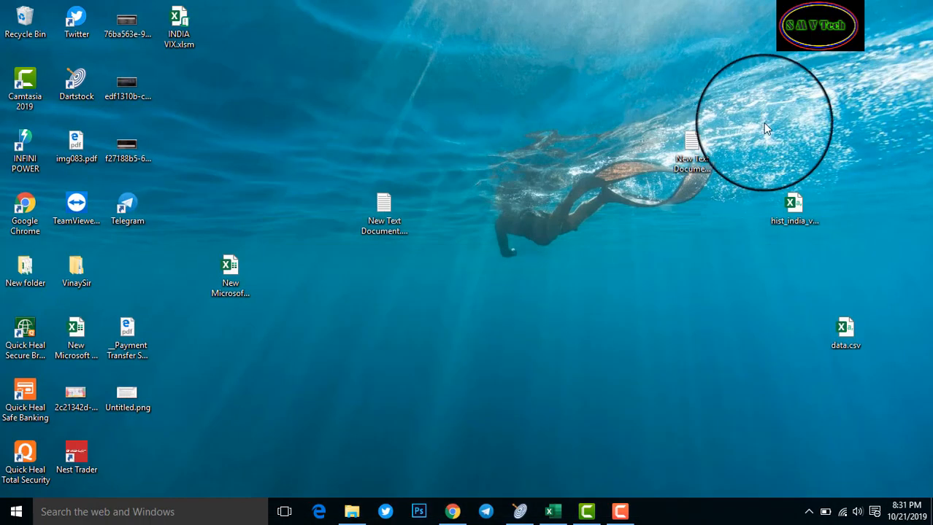
# Open hist_india_vix_15-Sep-2019_18-Oct-2019.csv, widen column A, and copy Close values E2:E24
pyautogui.doubleClick(794, 208)
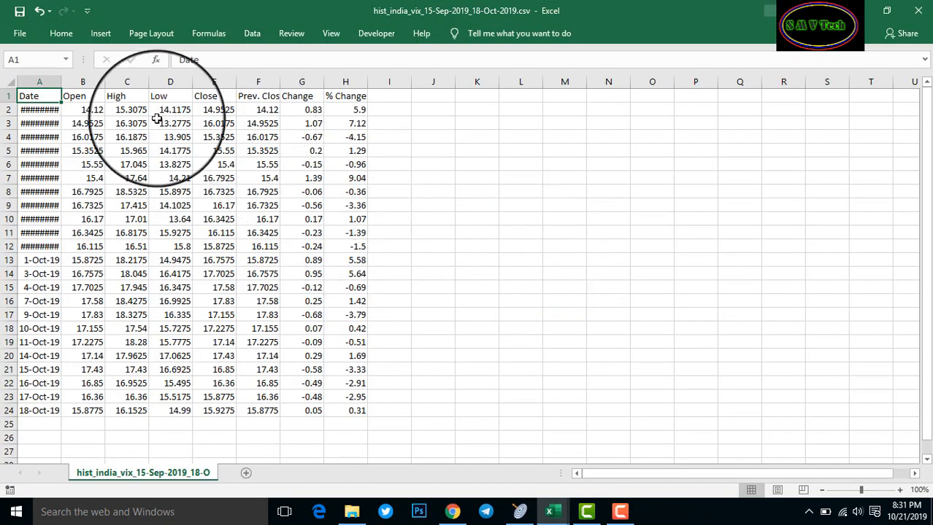
pyautogui.moveTo(62, 81); pyautogui.dragTo(95, 81)
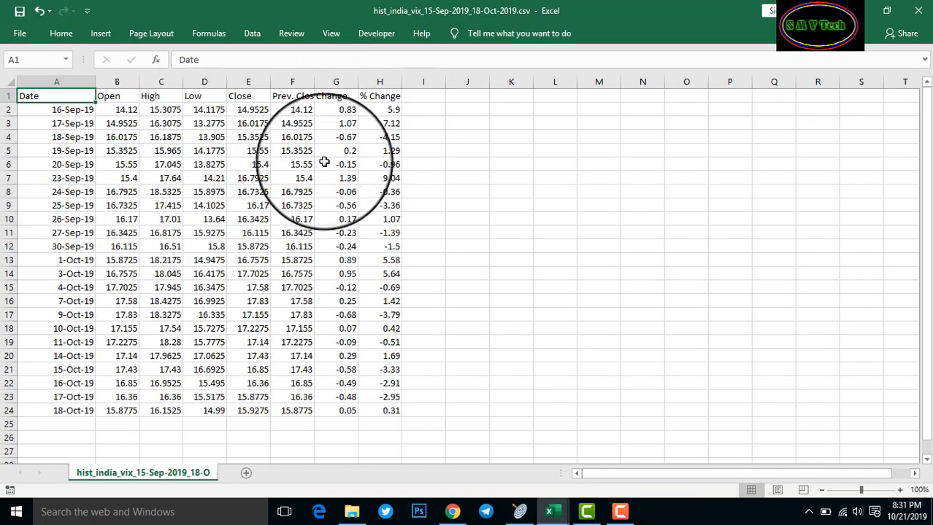
pyautogui.moveTo(249, 109); pyautogui.dragTo(250, 413)
pyautogui.hotkey('ctrl', 'c')
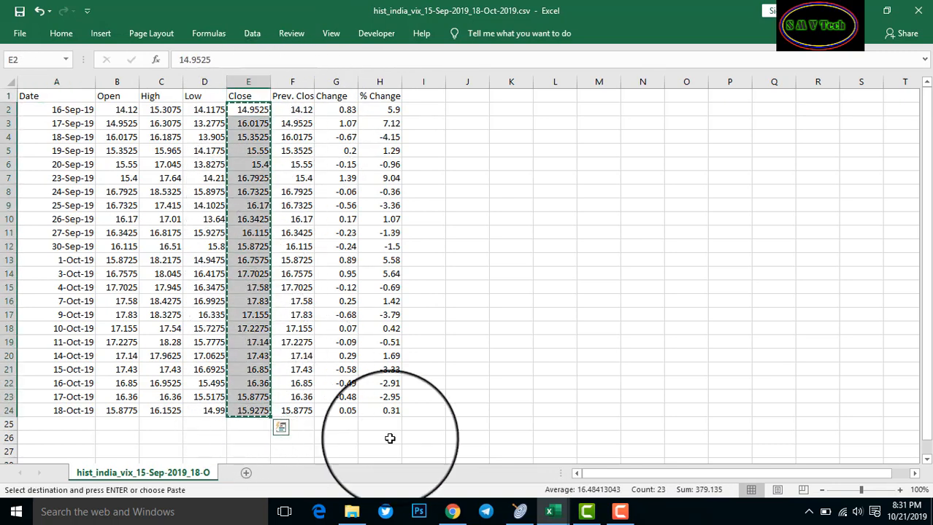
# Paste the copied India VIX closing prices into I5:I27 of Test.xlsm's Vix sheet
pyautogui.moveTo(554, 517)
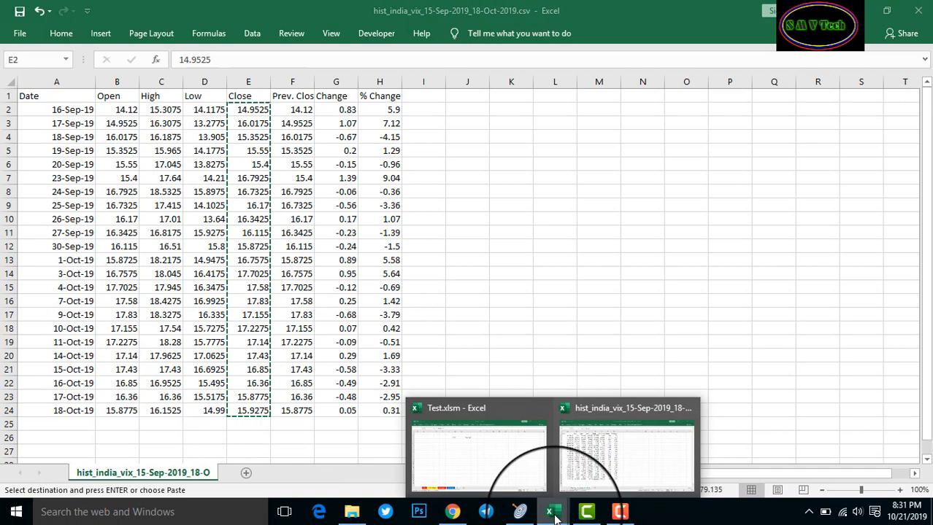
pyautogui.click(467, 452)
pyautogui.click(382, 142)
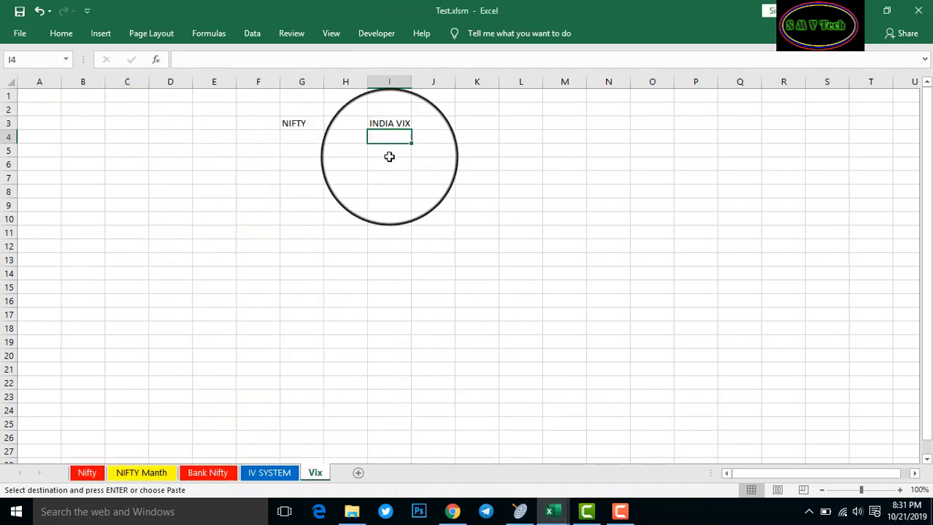
pyautogui.click(392, 151)
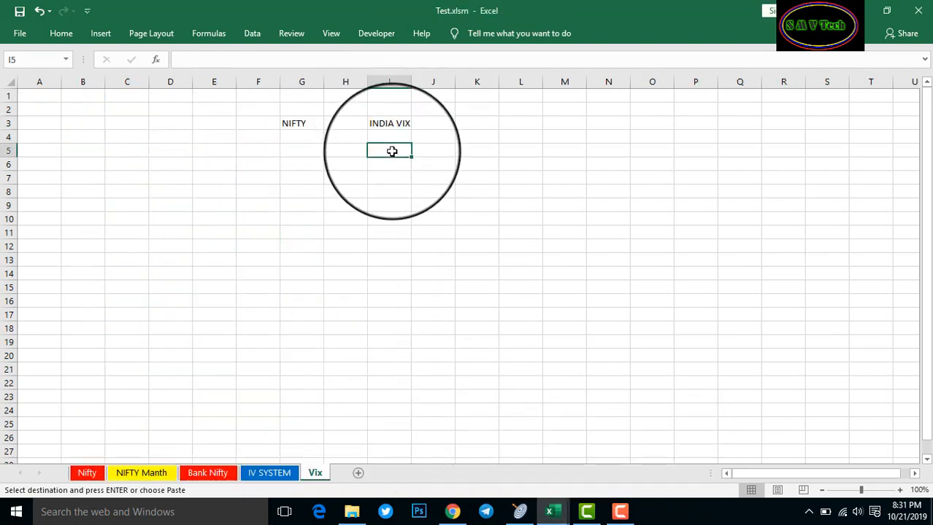
pyautogui.hotkey('ctrl', 'v')
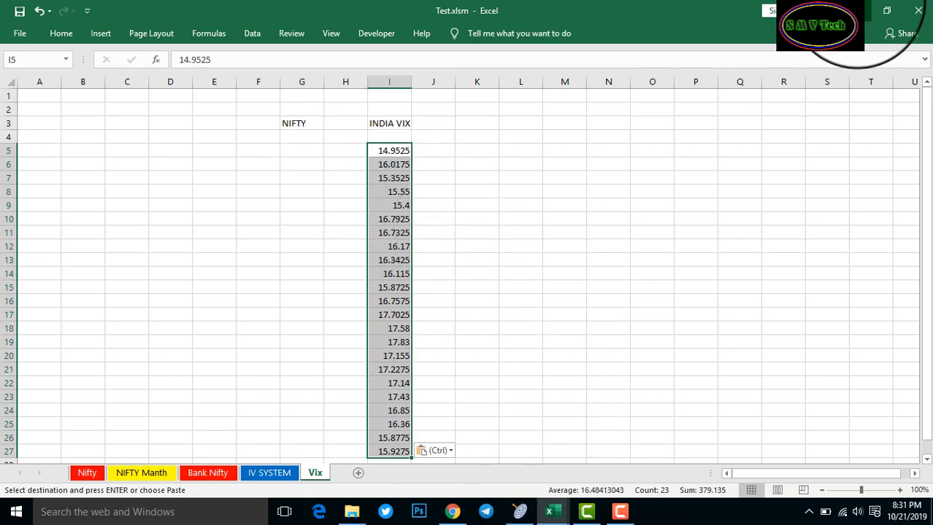
pyautogui.click(855, 9)
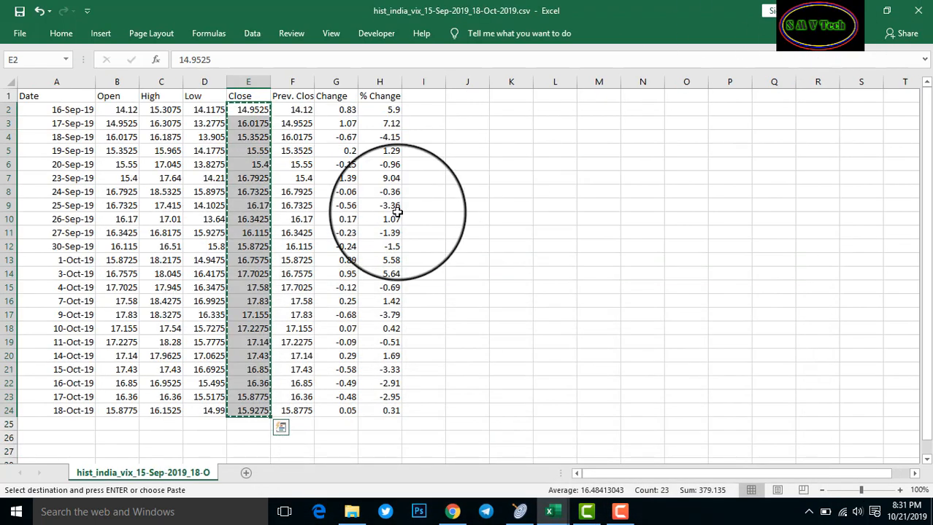
# Close the VIX CSV without saving and copy the NIFTY Close values E2:E24 from data.csv
pyautogui.click(919, 12)
pyautogui.click(467, 272)
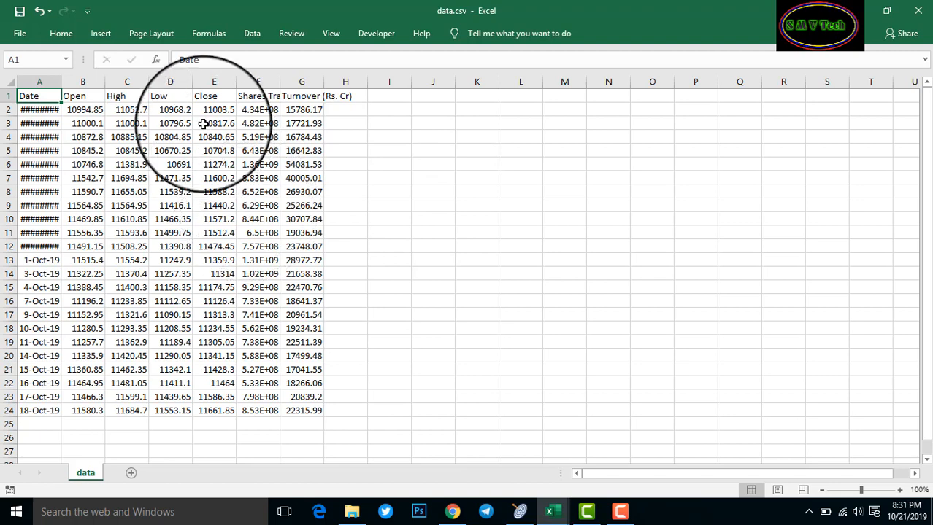
pyautogui.moveTo(213, 109); pyautogui.dragTo(219, 410)
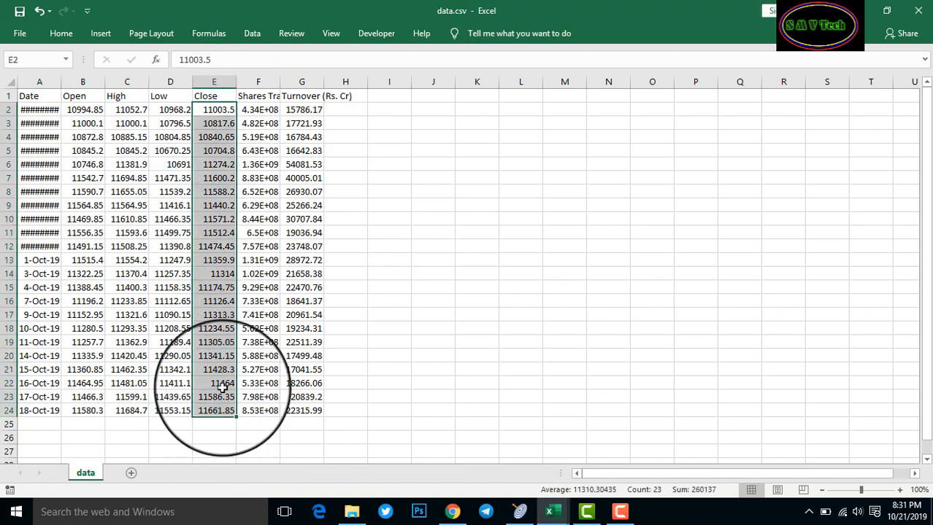
pyautogui.hotkey('ctrl', 'c')
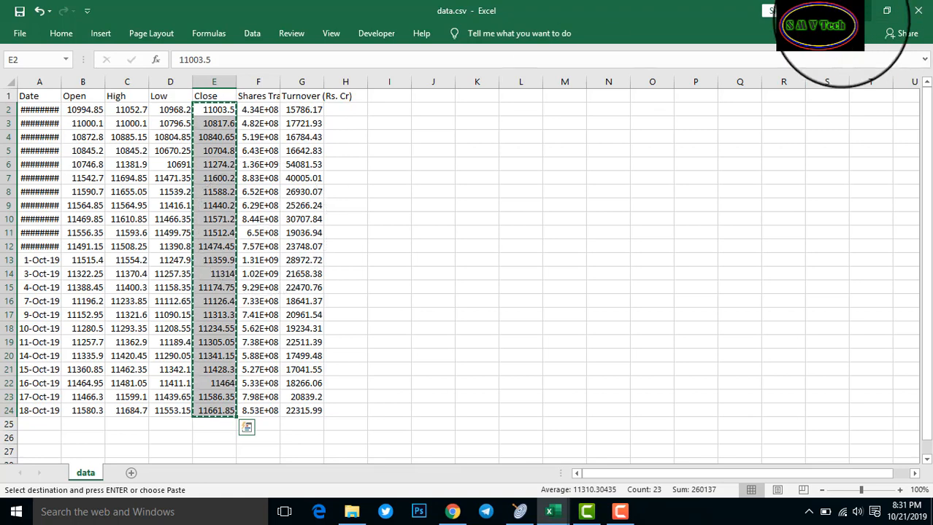
# Paste the NIFTY closing prices into G5:G27 and close data.csv
pyautogui.click(851, 13)
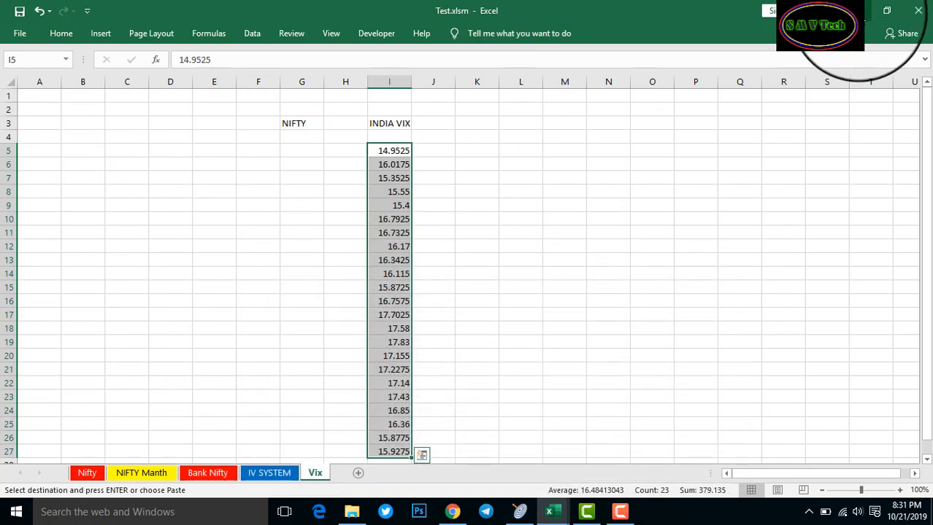
pyautogui.click(295, 151)
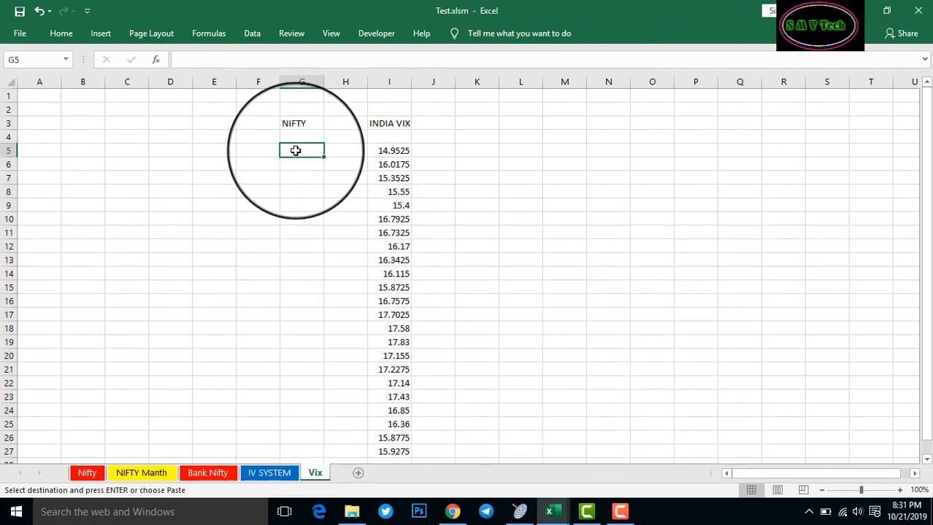
pyautogui.hotkey('ctrl', 'v')
pyautogui.click(864, 11)
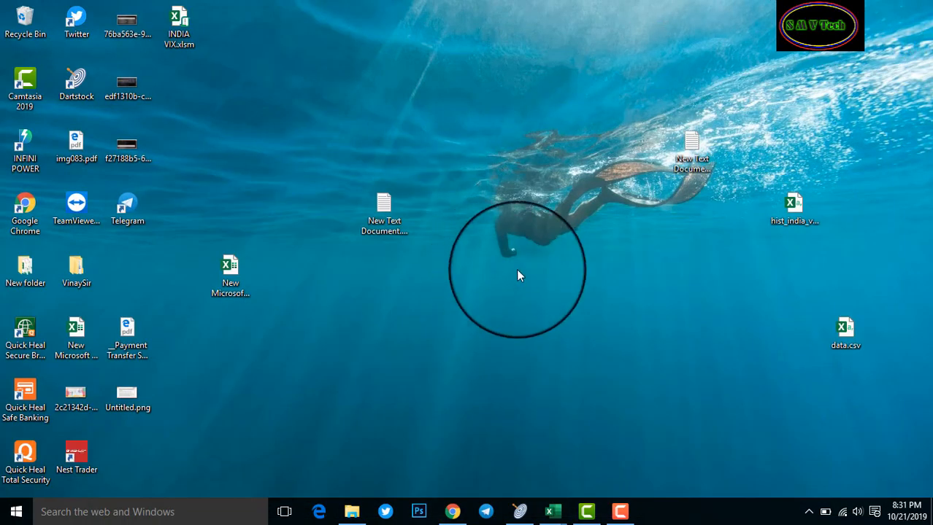
pyautogui.moveTo(554, 511)
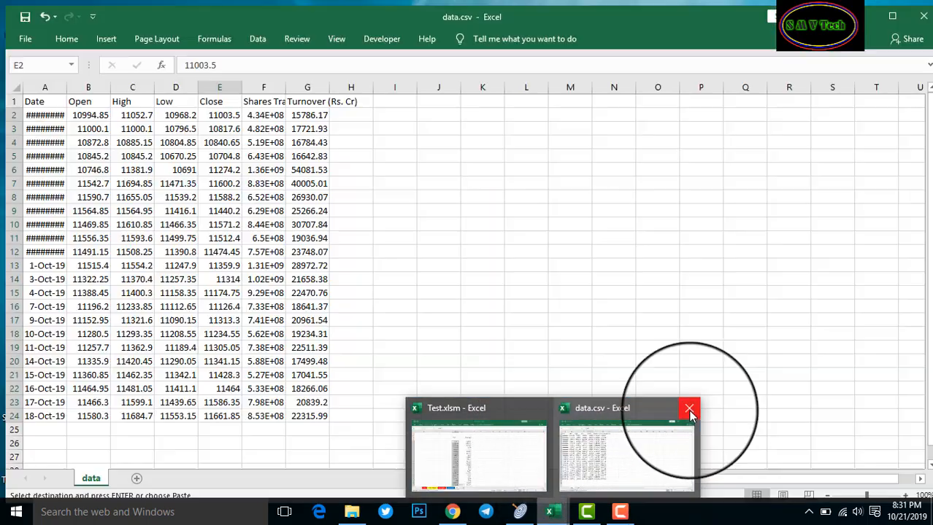
pyautogui.click(686, 409)
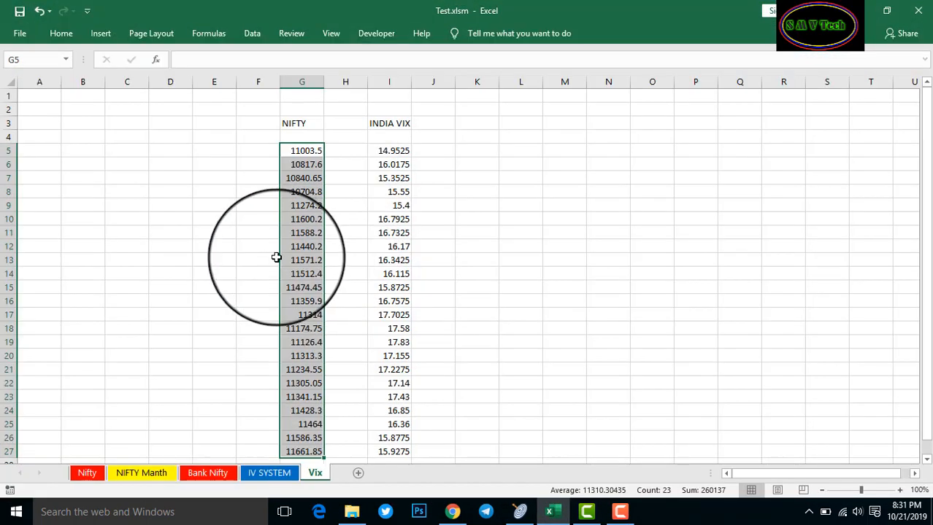
pyautogui.click(594, 286)
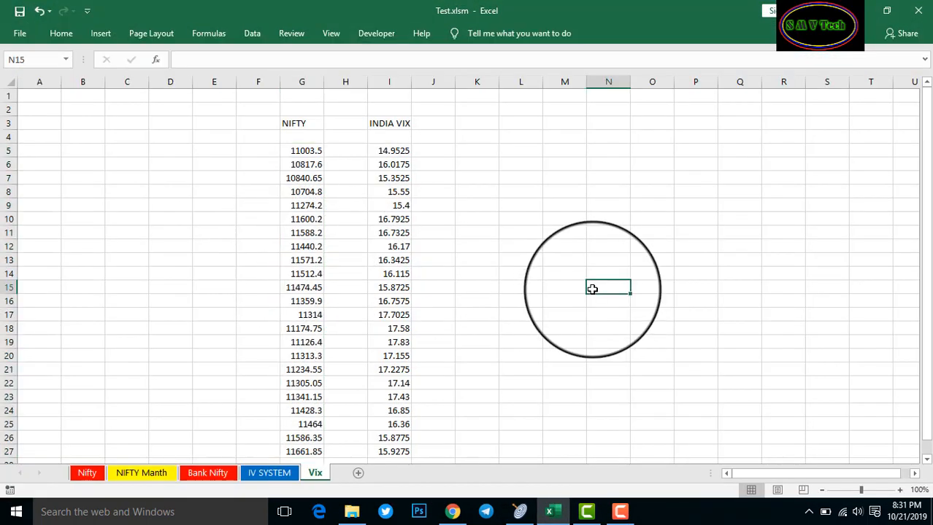
# Fill cells F23:F27 with yellow
pyautogui.scroll(-1, 493, 261)
pyautogui.scroll(1, 493, 260)
pyautogui.scroll(-2, 278, 219)
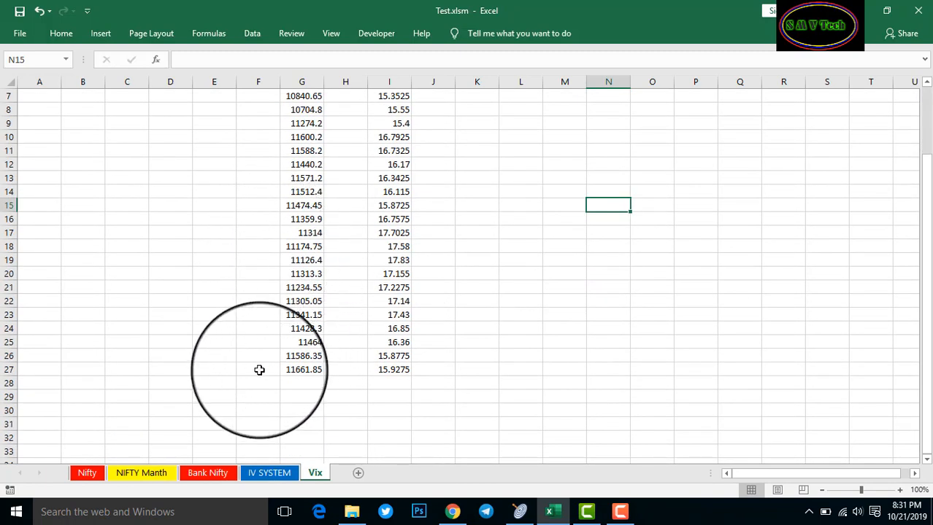
pyautogui.moveTo(259, 370); pyautogui.dragTo(258, 305)
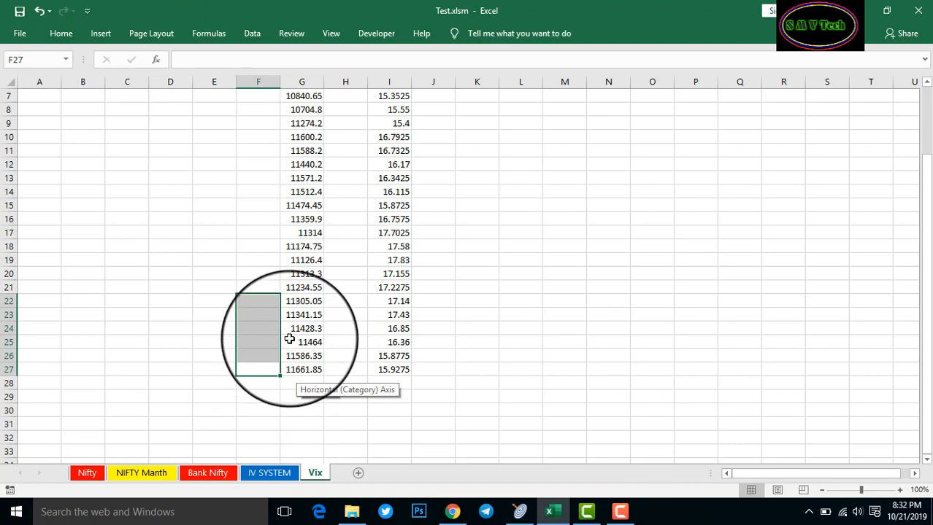
pyautogui.moveTo(262, 314); pyautogui.dragTo(264, 369)
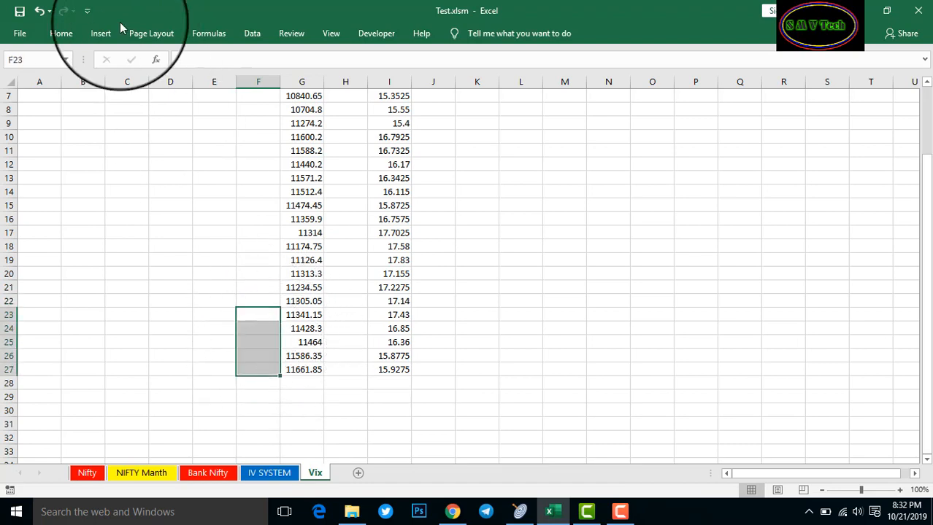
pyautogui.click(61, 33)
pyautogui.click(212, 95)
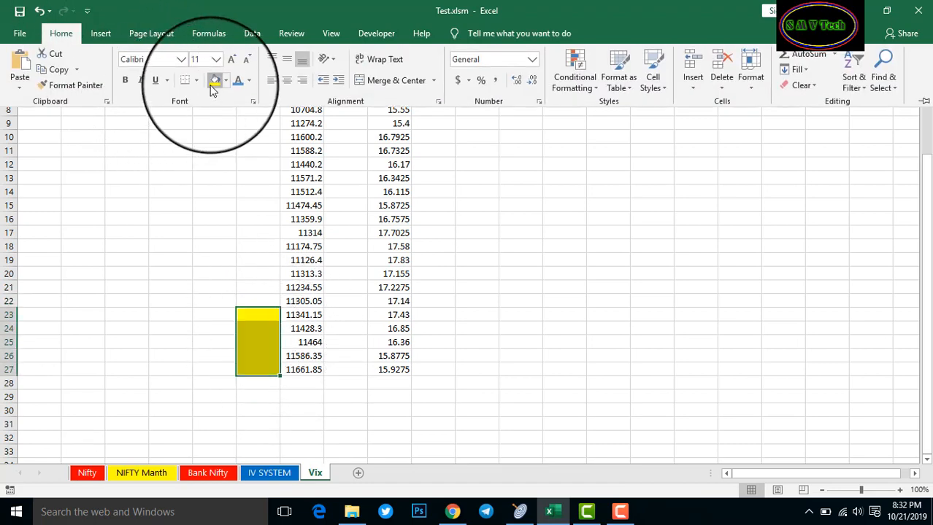
# Fill cells F18:F22 with green
pyautogui.moveTo(262, 301)
pyautogui.mouseDown()
pyautogui.moveTo(260, 246)
pyautogui.moveTo(267, 295)
pyautogui.mouseUp()
pyautogui.click(263, 262)
pyautogui.click(72, 34)
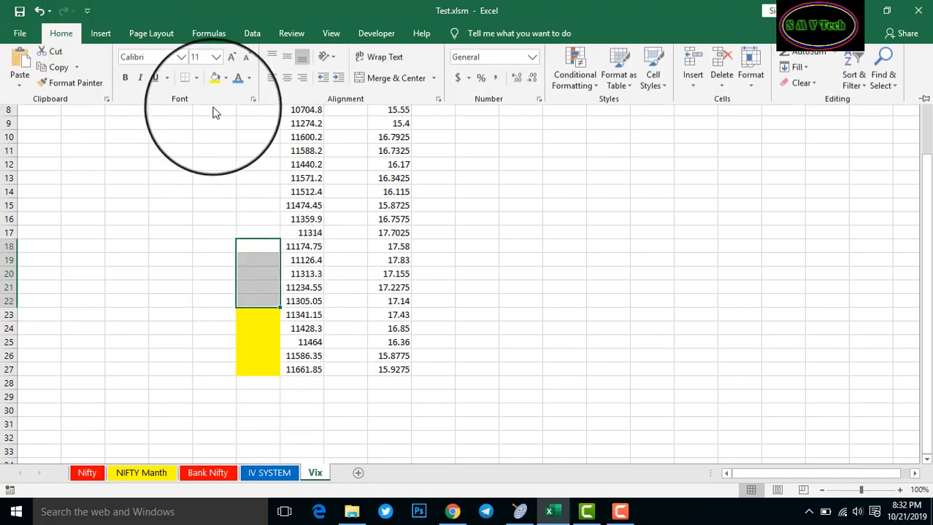
pyautogui.click(226, 80)
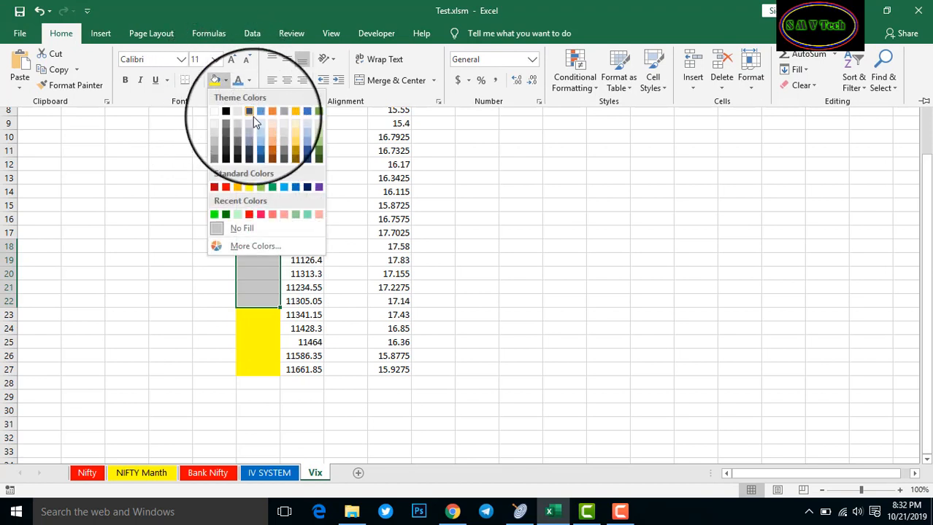
pyautogui.click(271, 187)
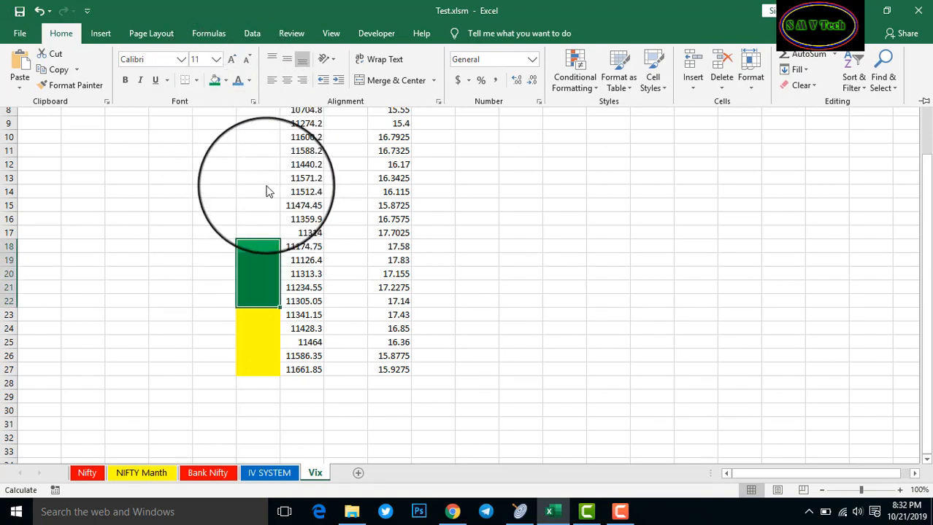
pyautogui.click(261, 231)
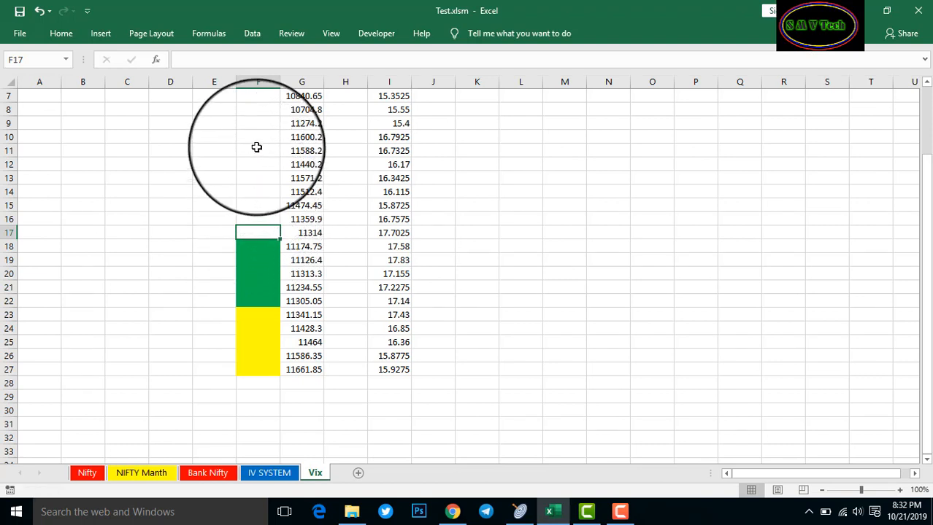
# Fill cells F8:F17 with blue
pyautogui.moveTo(252, 111); pyautogui.dragTo(253, 224)
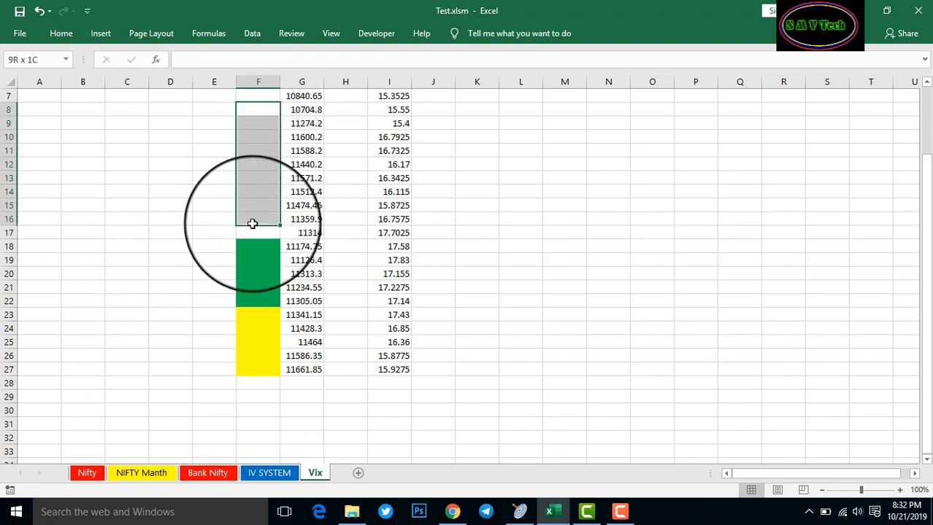
pyautogui.click(73, 34)
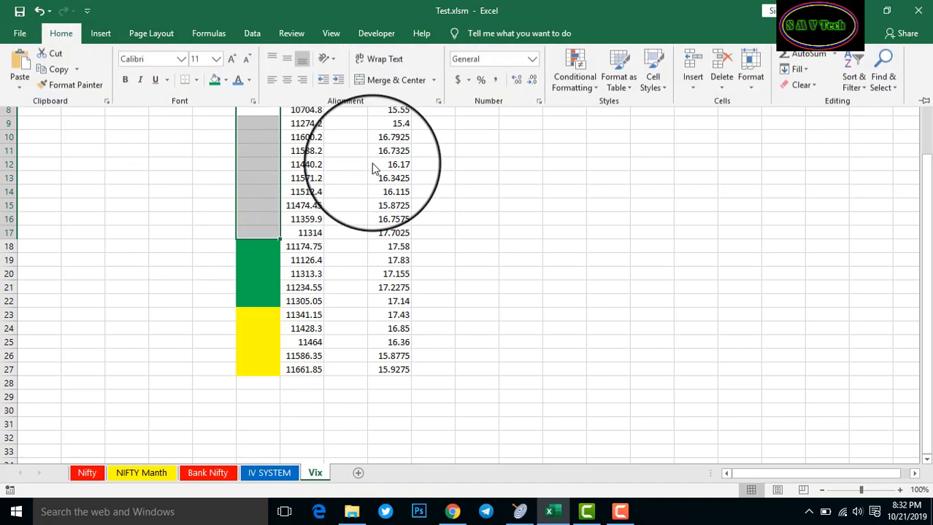
pyautogui.click(226, 81)
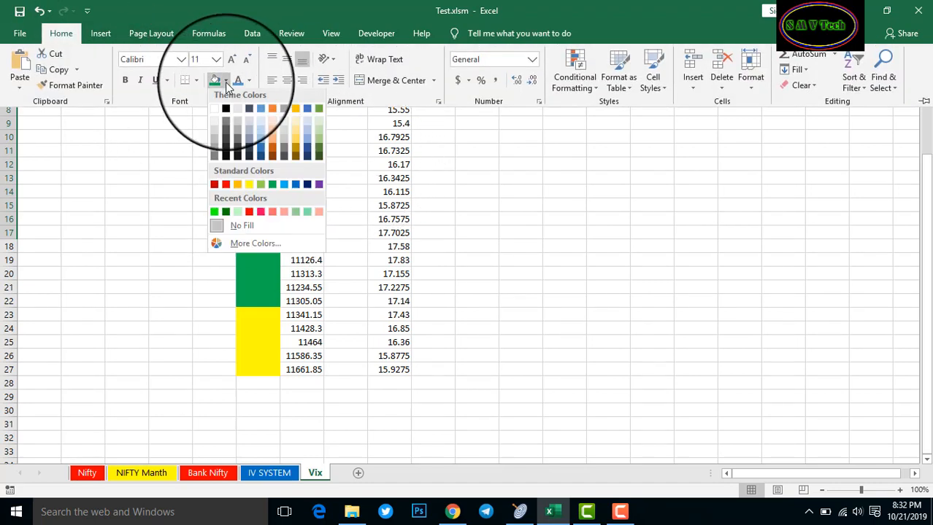
pyautogui.click(296, 184)
pyautogui.click(564, 301)
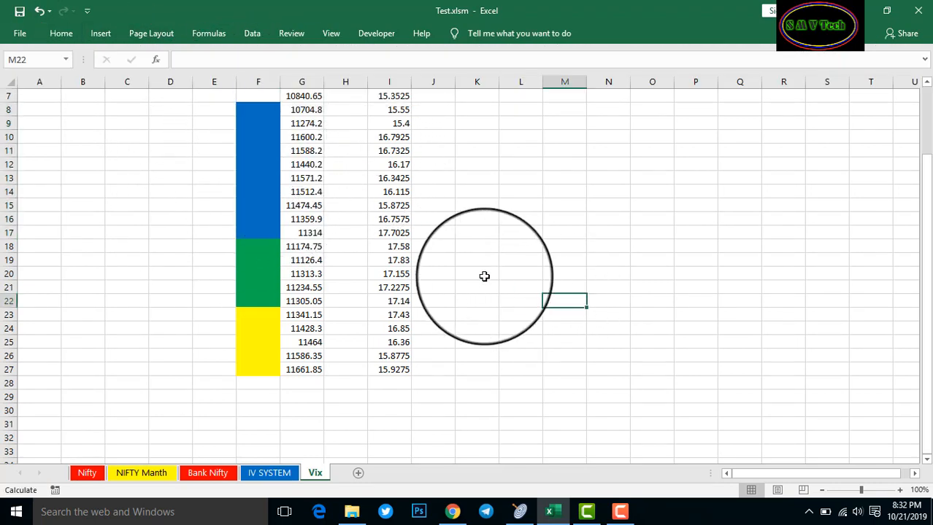
pyautogui.scroll(2, 482, 275)
pyautogui.scroll(-1, 489, 268)
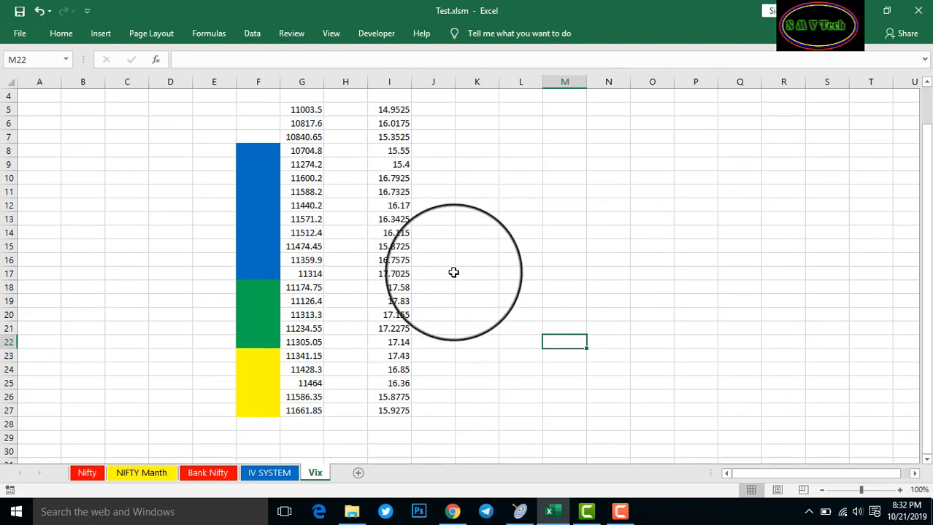
pyautogui.scroll(1, 413, 288)
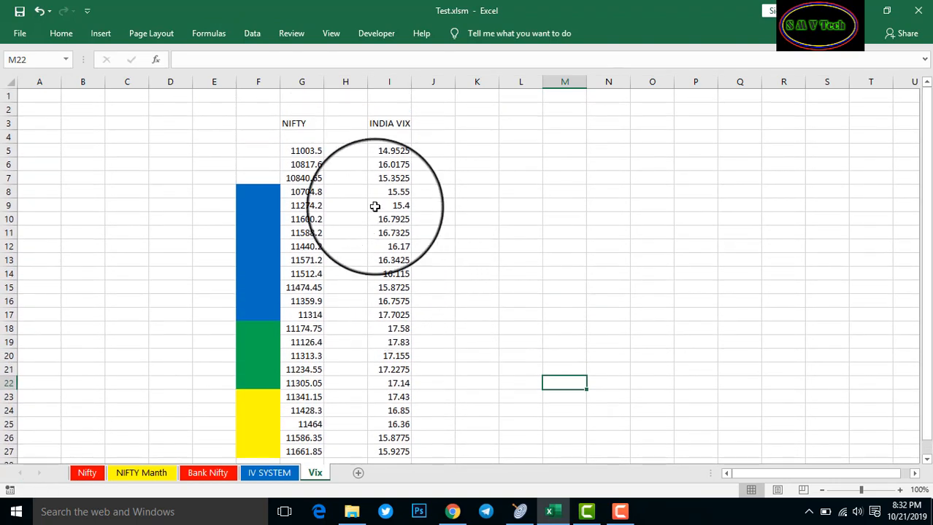
pyautogui.scroll(-1, 349, 318)
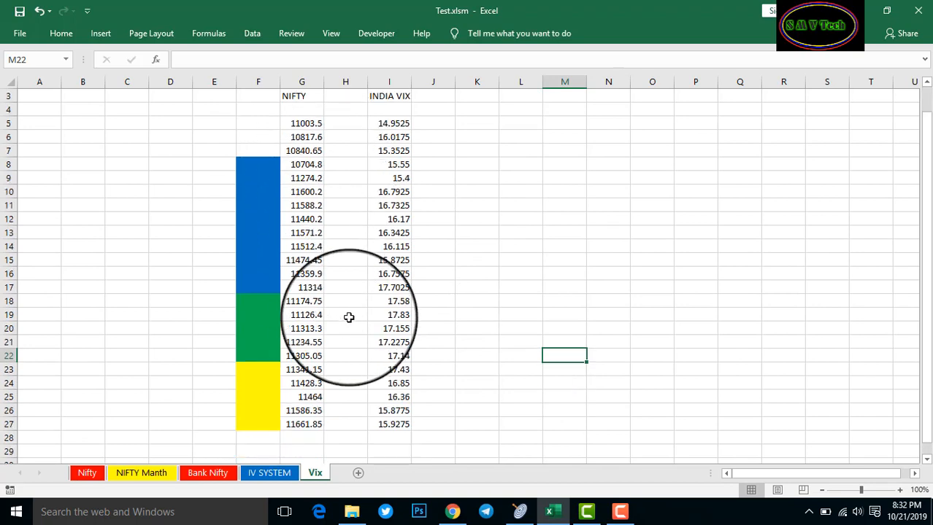
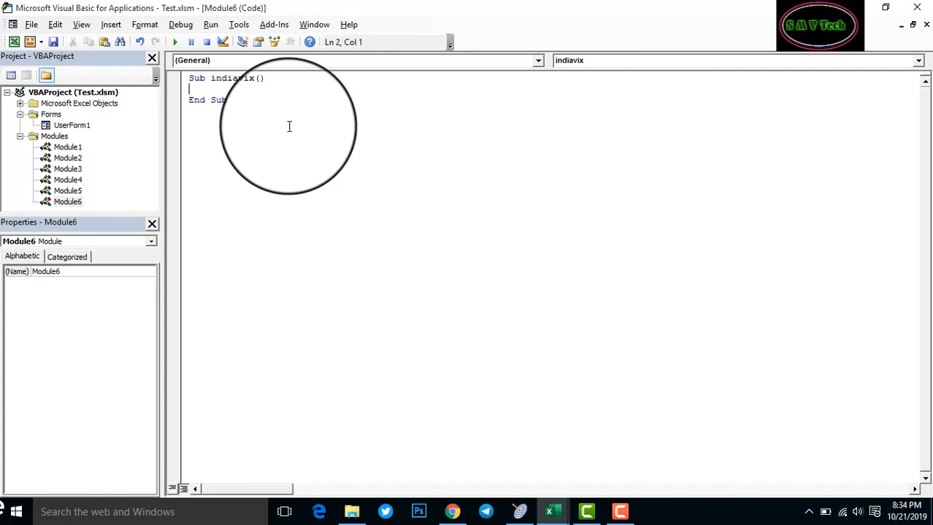
pyautogui.press('Return')
pyautogui.press('Return')
# Create the indiavix Sub in Module6 with Sheets("vix").Select as its first line
pyautogui.press('Up')
pyautogui.press('Up')
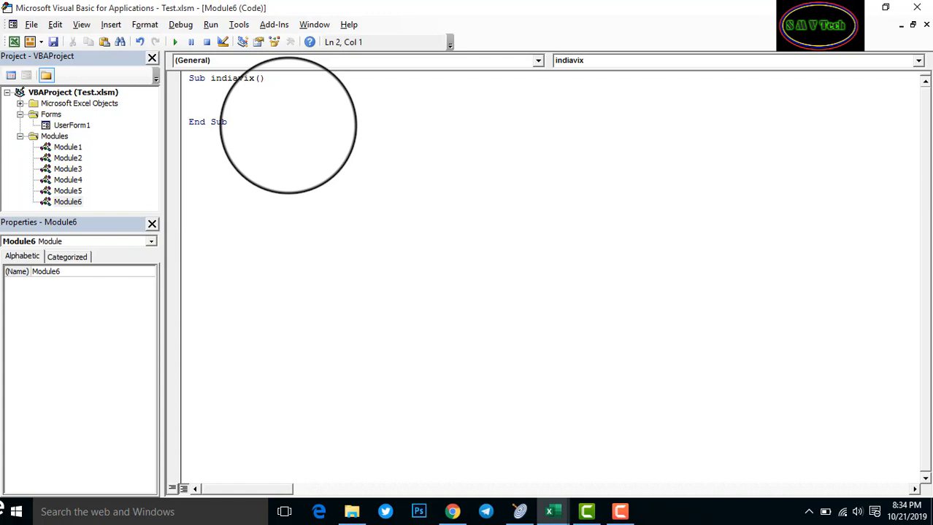
pyautogui.write('Sheets(')
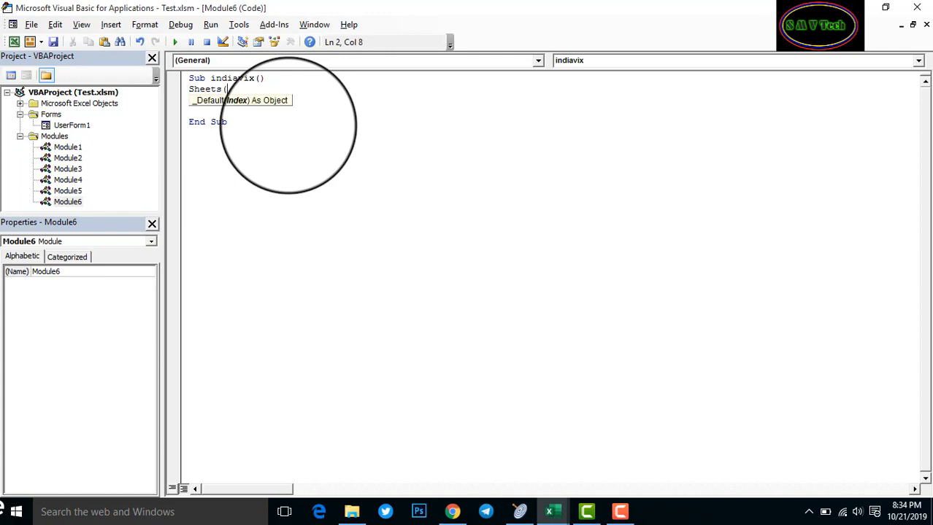
pyautogui.write('"vix")')
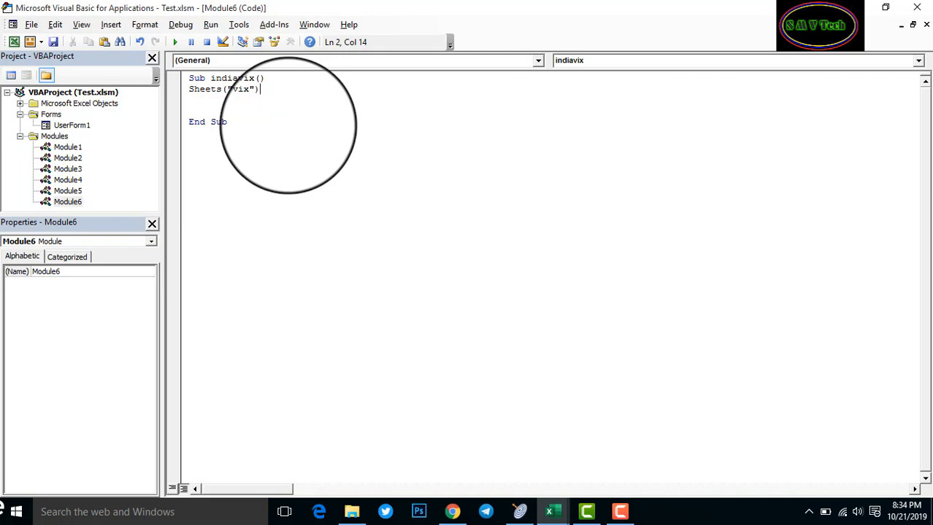
pyautogui.write('.select')
pyautogui.press('Return')
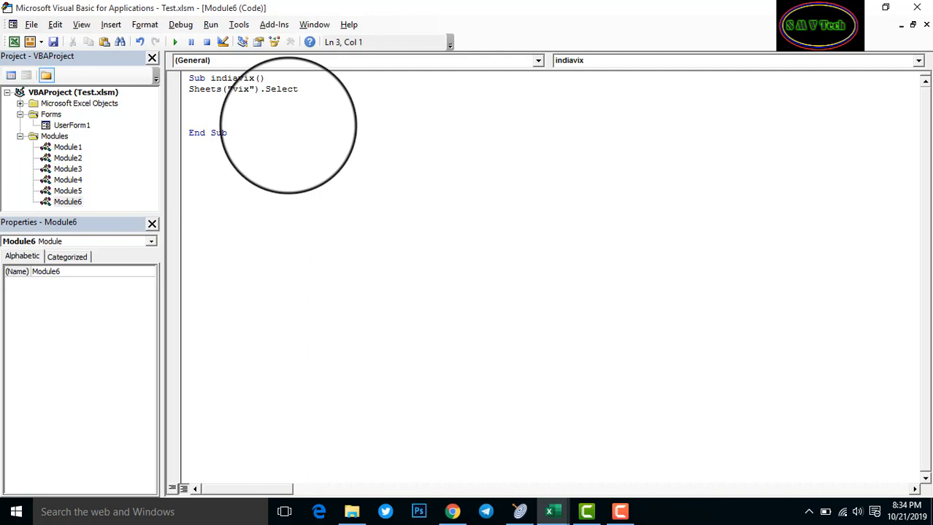
pyautogui.write('range(')
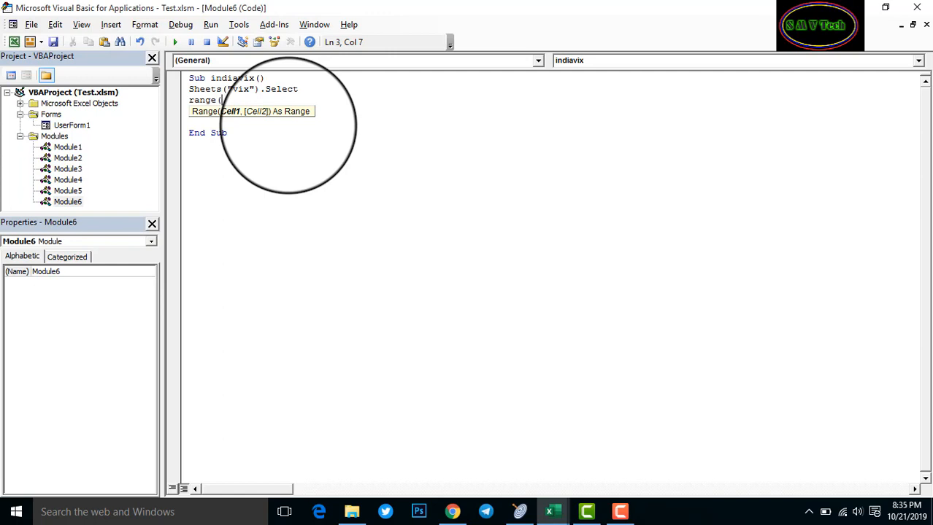
# Add Range("G5:I5").Select and Selection.ClearContents lines to the macro
pyautogui.write('c')
pyautogui.press('BackSpace')
pyautogui.write('C5:i')
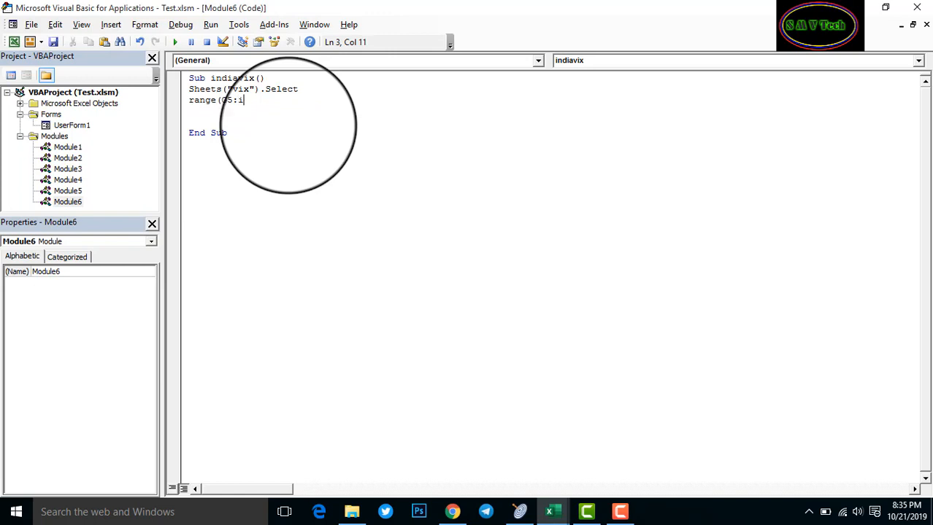
pyautogui.press('BackSpace')
pyautogui.write('I5')
pyautogui.press('Left')
pyautogui.press('Left')
pyautogui.press('Left')
pyautogui.press('Left')
pyautogui.press('Left')
pyautogui.write('"')
pyautogui.press('Right')
pyautogui.press('Right')
pyautogui.press('Right')
pyautogui.press('Right')
pyautogui.press('Right')
pyautogui.write('").')
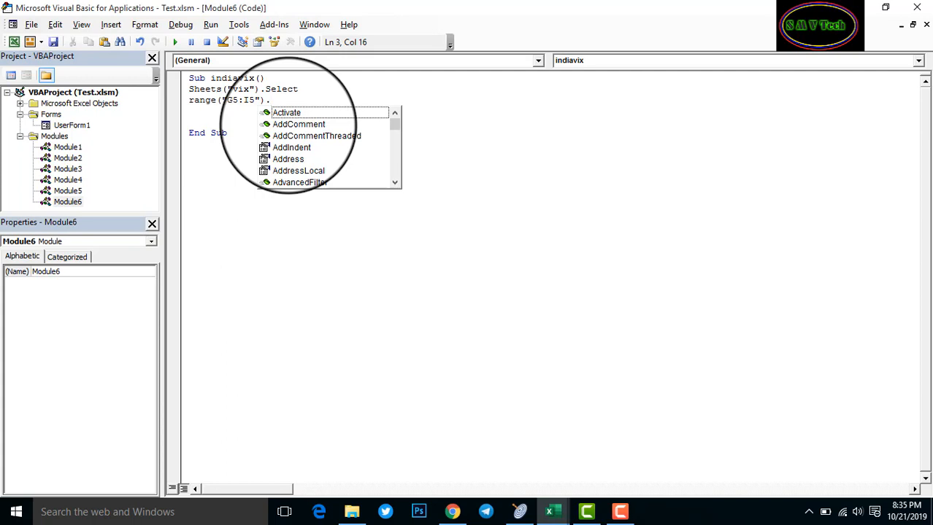
pyautogui.write('se')
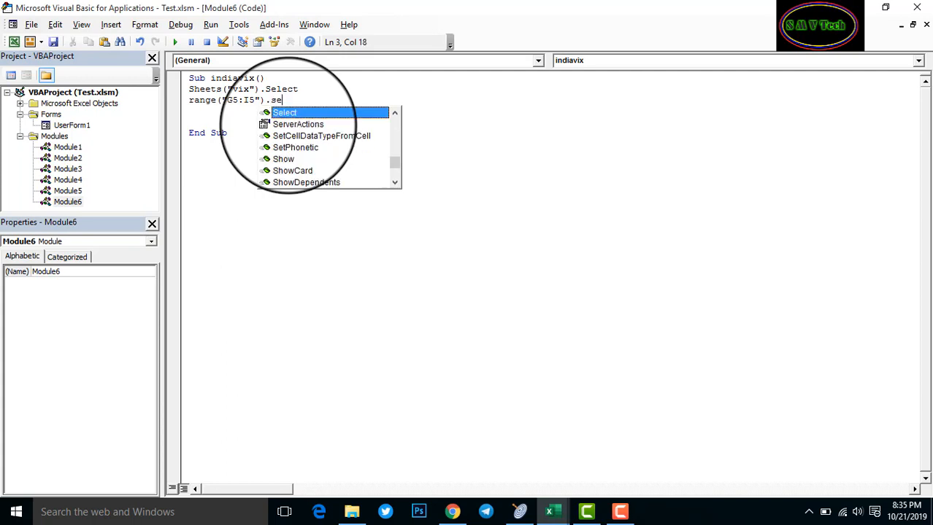
pyautogui.write('lect')
pyautogui.press('Return')
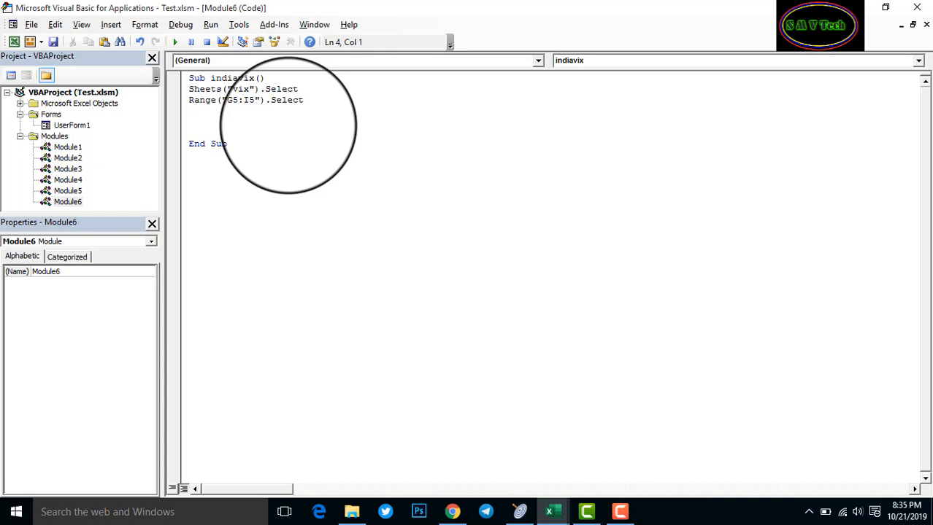
pyautogui.write('selection.clear')
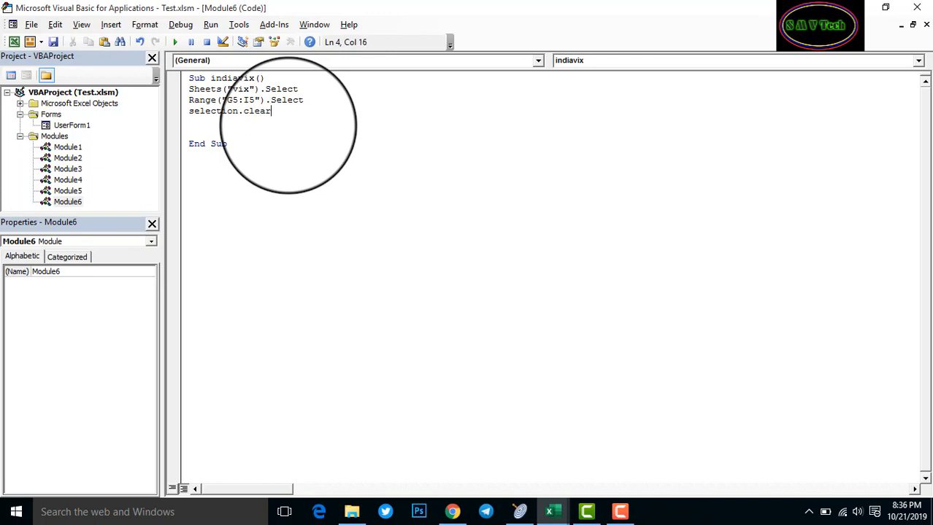
pyautogui.write('contents')
pyautogui.press('Return')
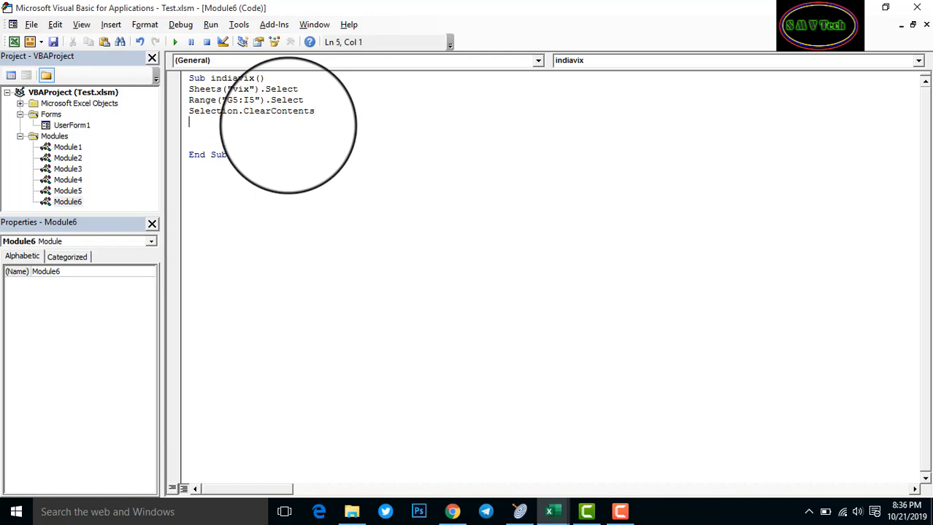
# Run the indiavix macro, confirm G5:I5 on the Vix sheet are cleared, and return to the code
pyautogui.click(177, 47)
pyautogui.click(854, 11)
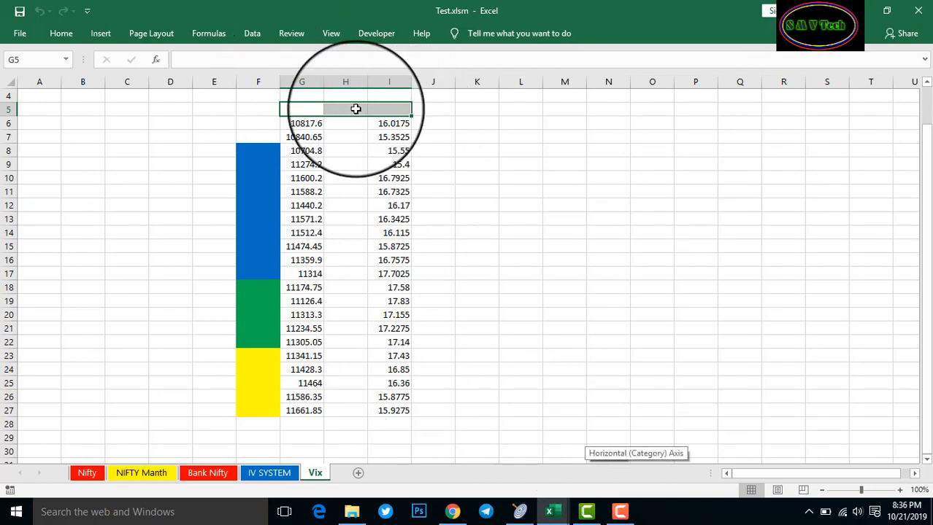
pyautogui.moveTo(554, 511)
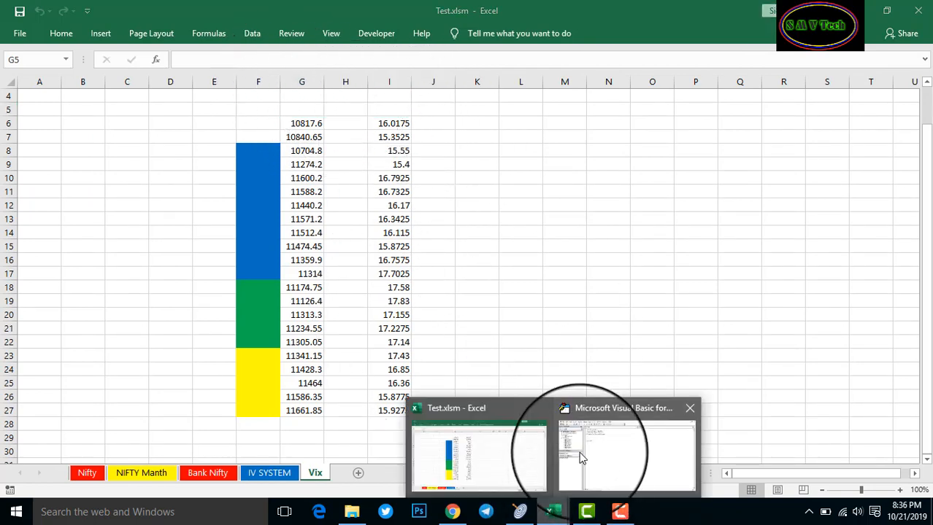
pyautogui.click(577, 460)
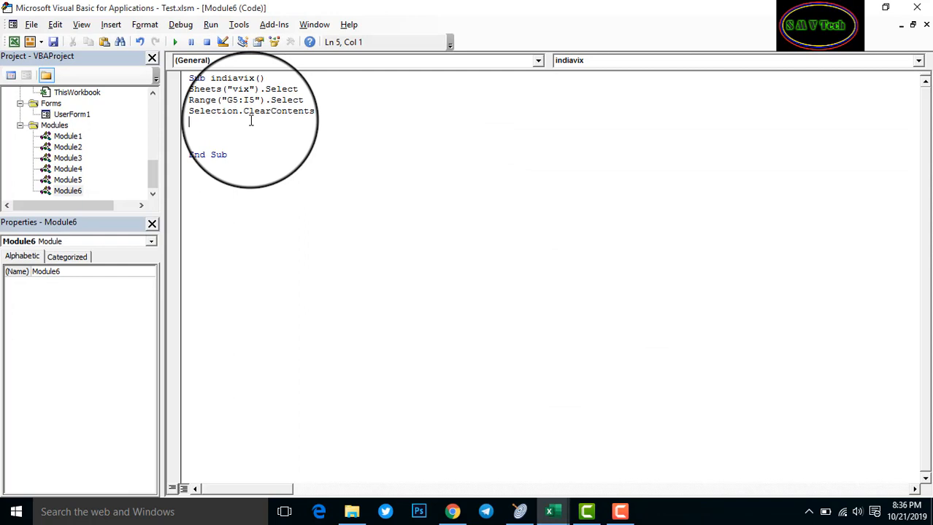
# Add a Range("G6:I28").Select line, checking the sheet's last data row along the way
pyautogui.write('range')
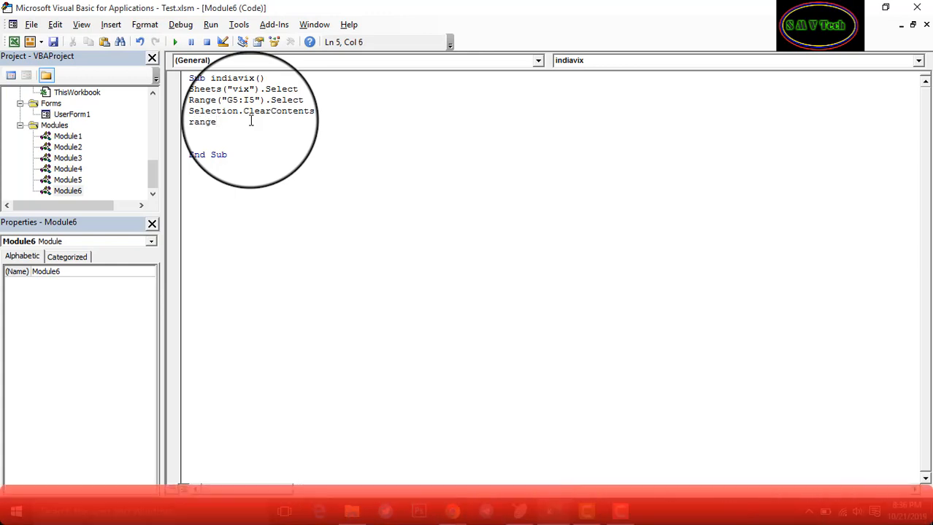
pyautogui.write('(')
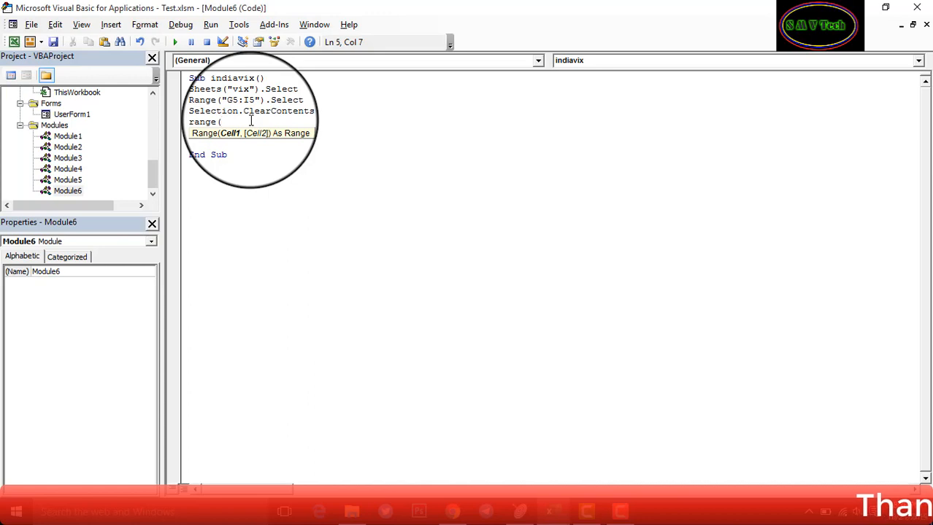
pyautogui.write('G6')
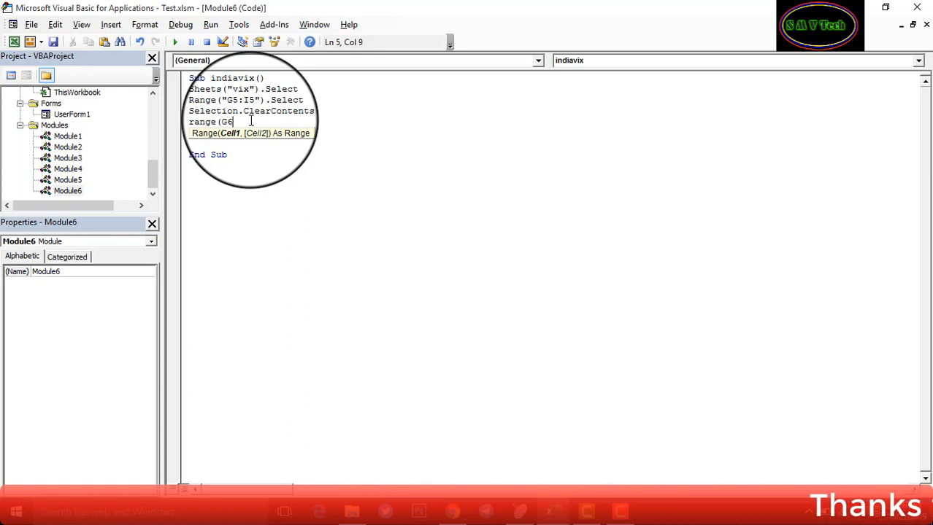
pyautogui.press('BackSpace')
pyautogui.press('BackSpace')
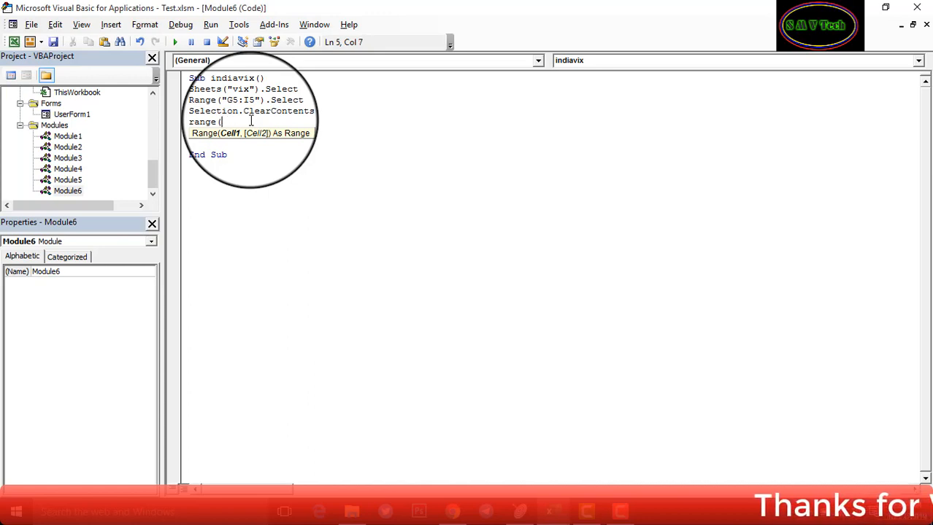
pyautogui.write('"G')
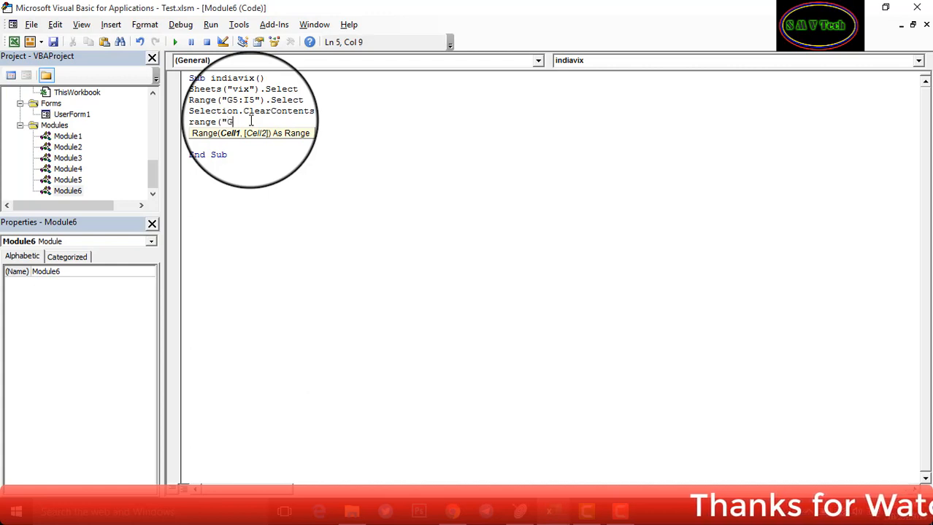
pyautogui.write('6:')
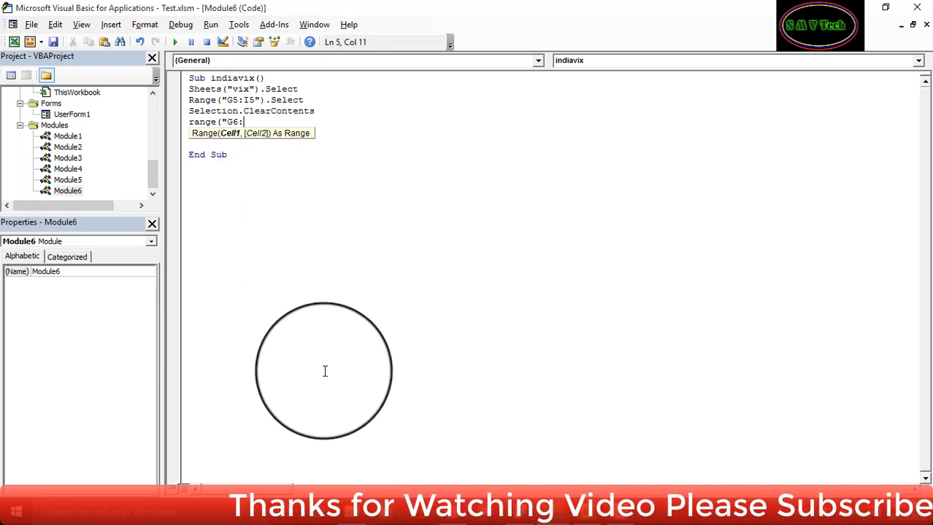
pyautogui.moveTo(553, 512)
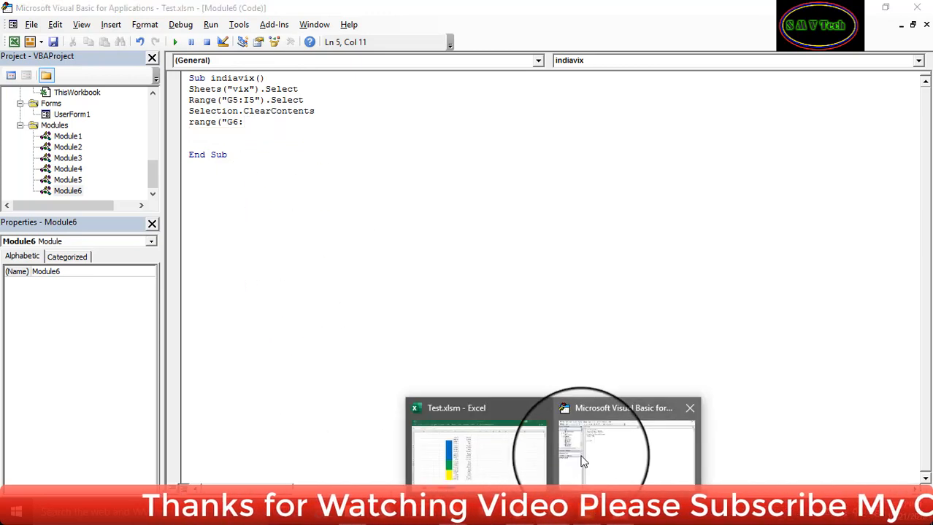
pyautogui.click(501, 450)
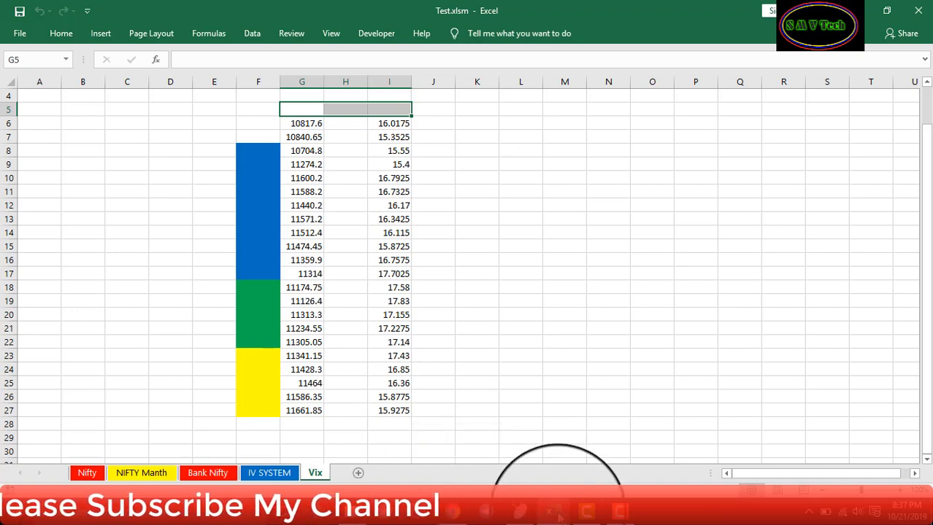
pyautogui.moveTo(552, 511)
pyautogui.click(650, 445)
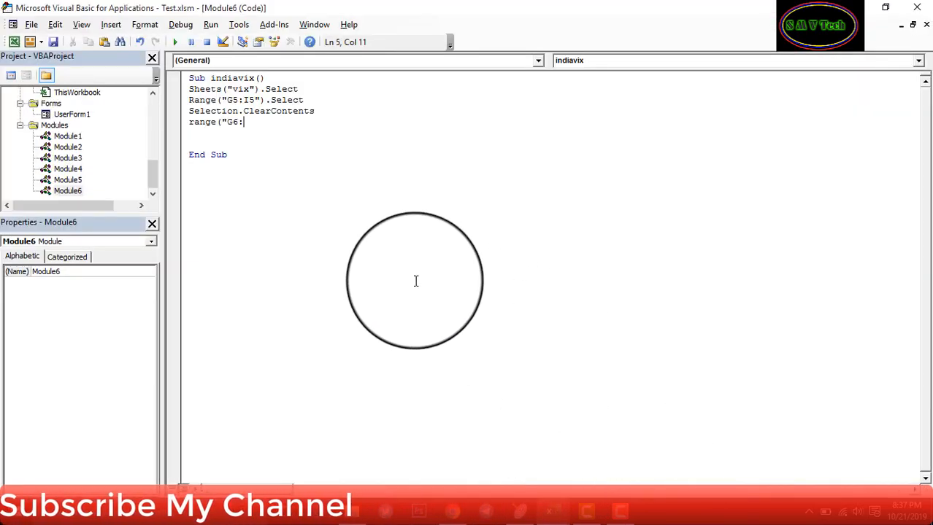
pyautogui.write('I28')
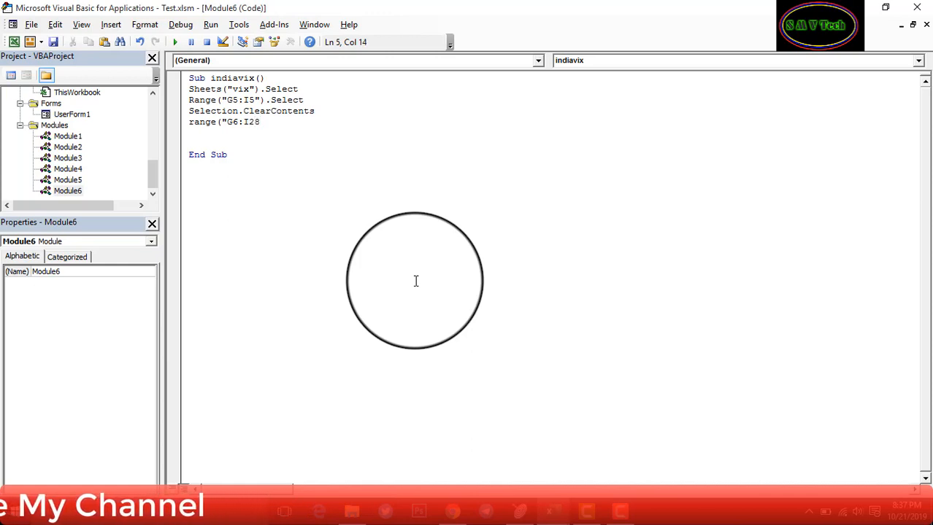
pyautogui.write('")')
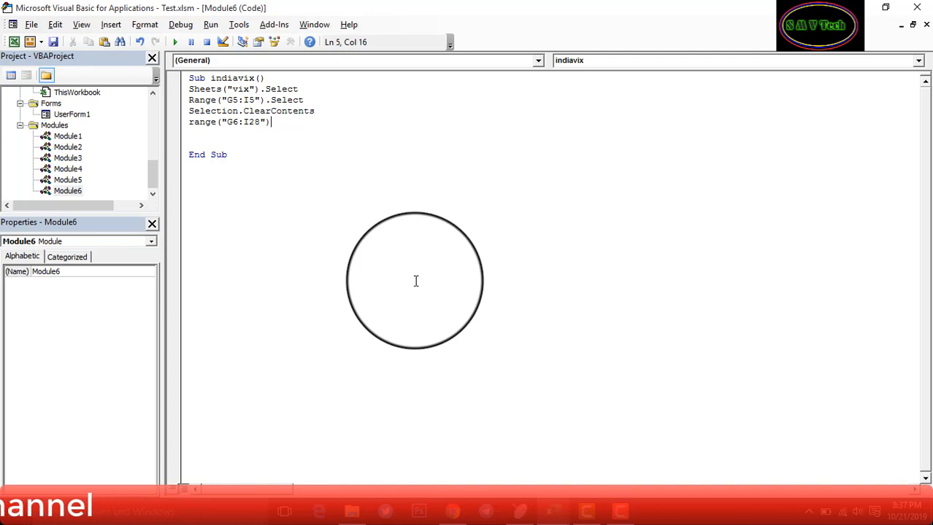
pyautogui.write('.')
pyautogui.write('e')
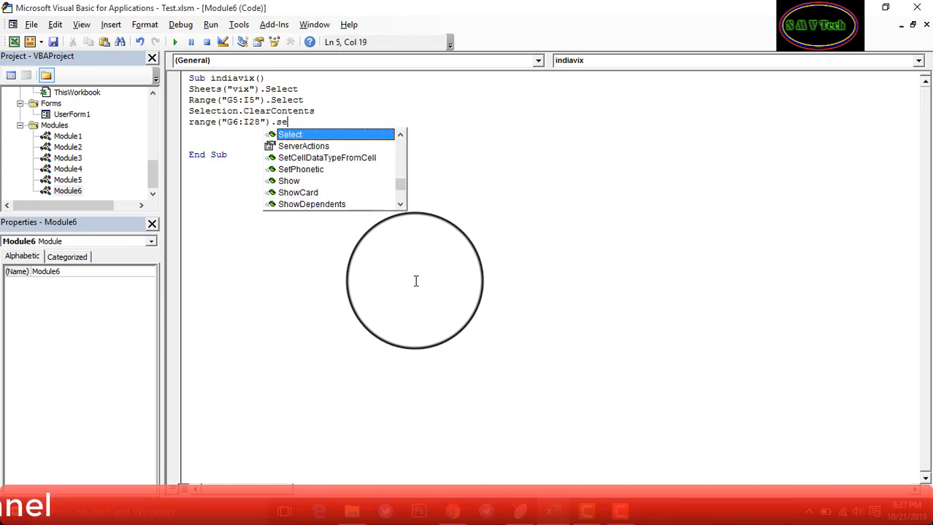
pyautogui.write('lect')
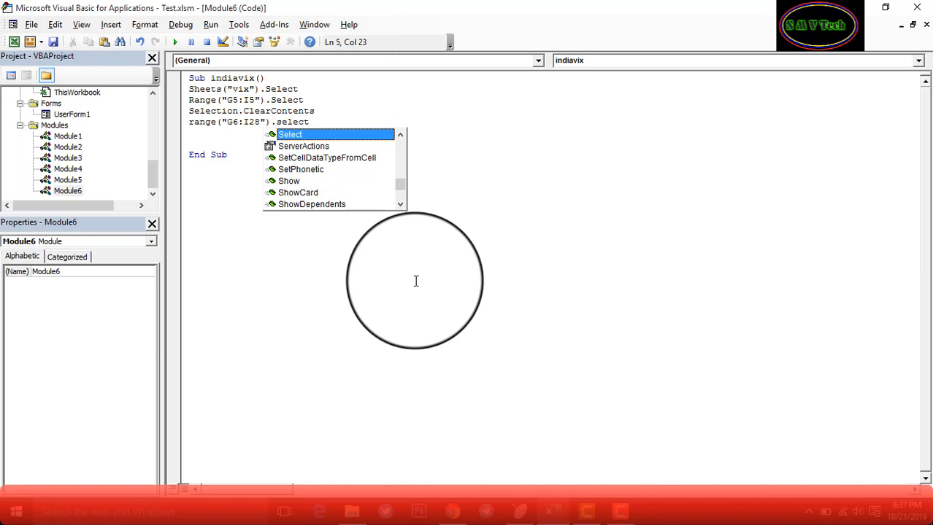
pyautogui.press('Return')
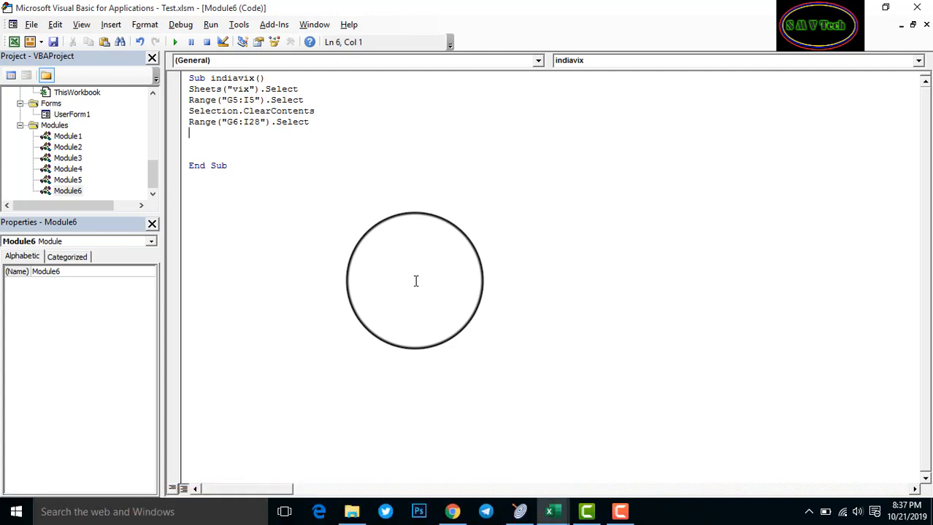
# Add Selection.Copy followed by Range("G5").Select to the macro
pyautogui.write('selection.copy')
pyautogui.press('Return')
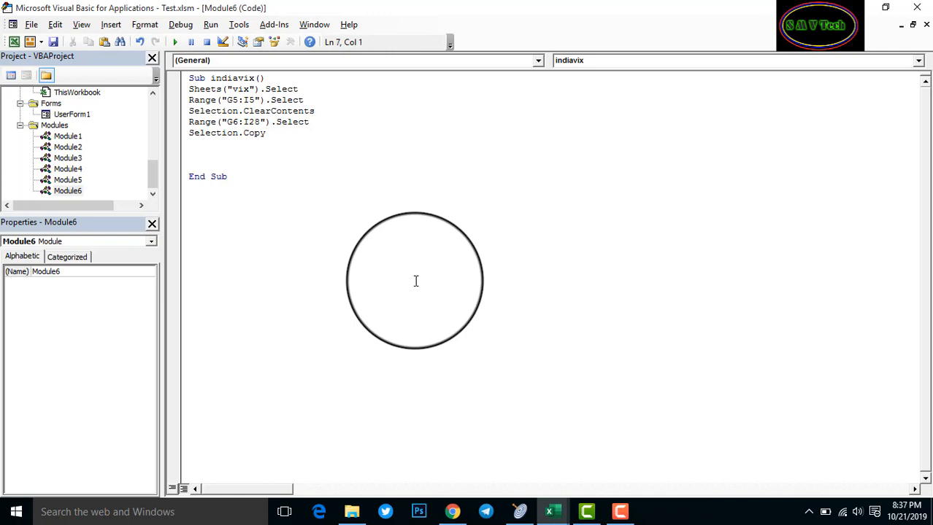
pyautogui.write('range("')
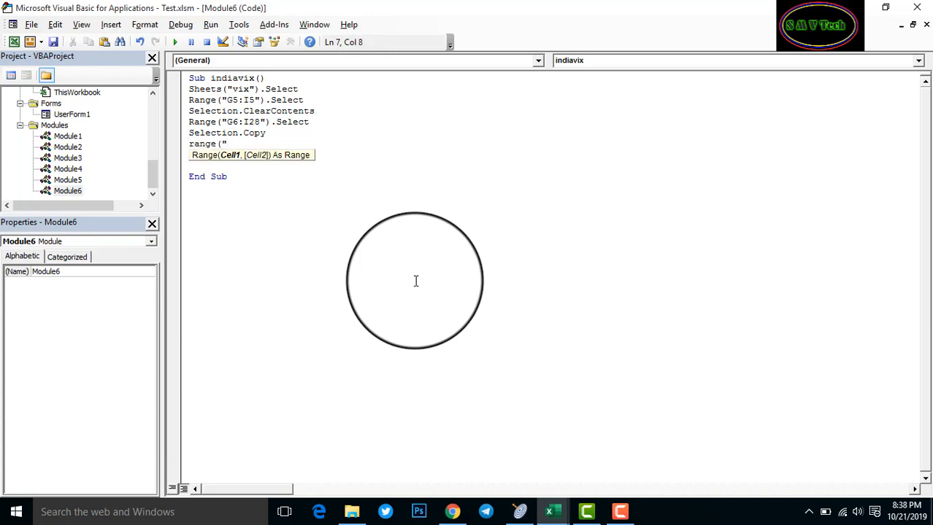
pyautogui.write('G5",')
pyautogui.press('BackSpace')
pyautogui.write(')')
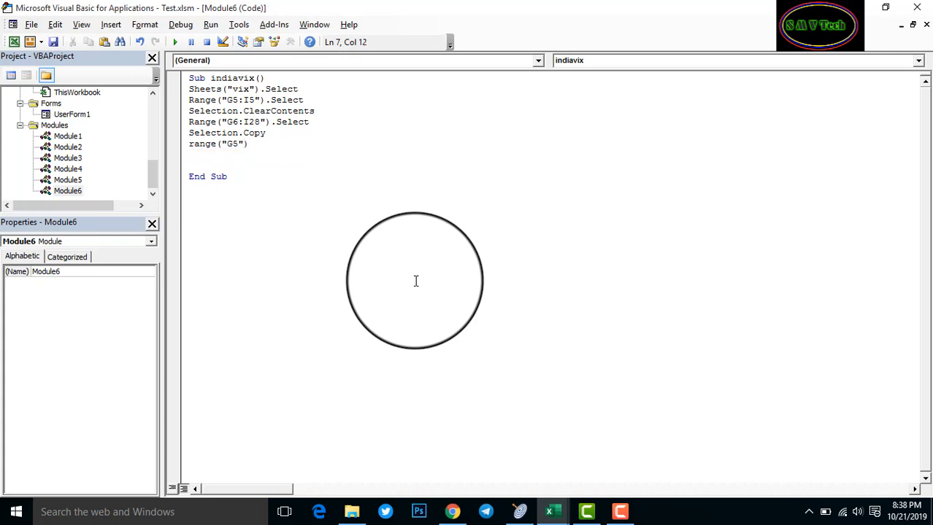
pyautogui.write('.select')
pyautogui.press('Return')
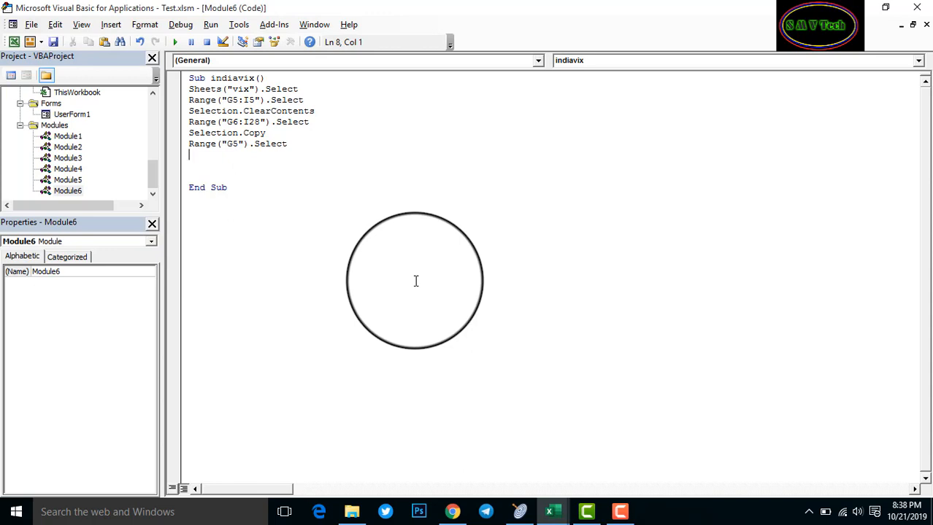
# Add ActiveSheet.PasteSpecial with format 3, link 1, Displayasicon False and IconFilename False over two lines
pyautogui.write('activesheet.past')
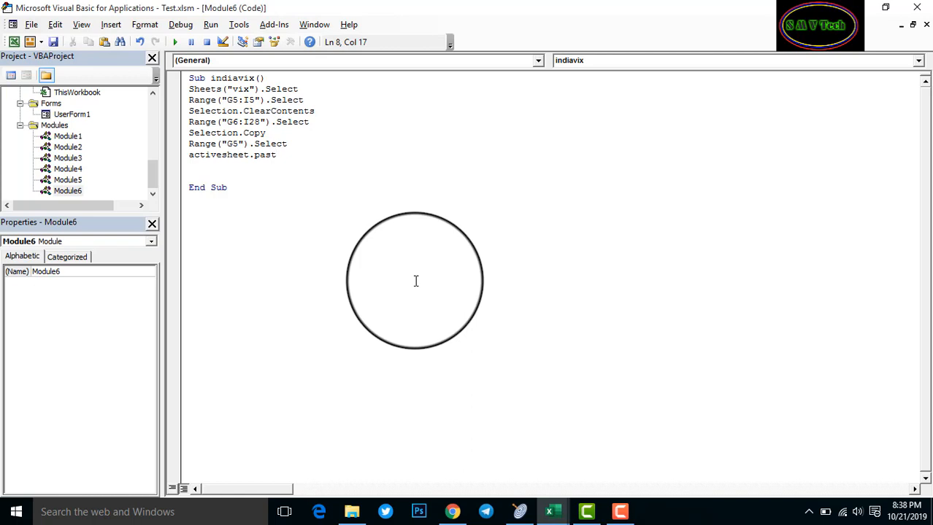
pyautogui.write('especial dorm')
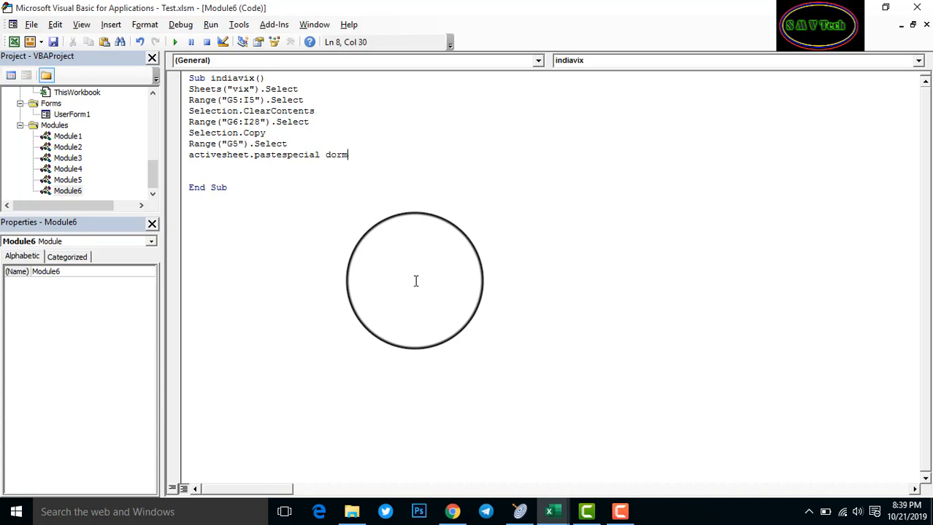
pyautogui.write('at:=3, link:=1, Dis')
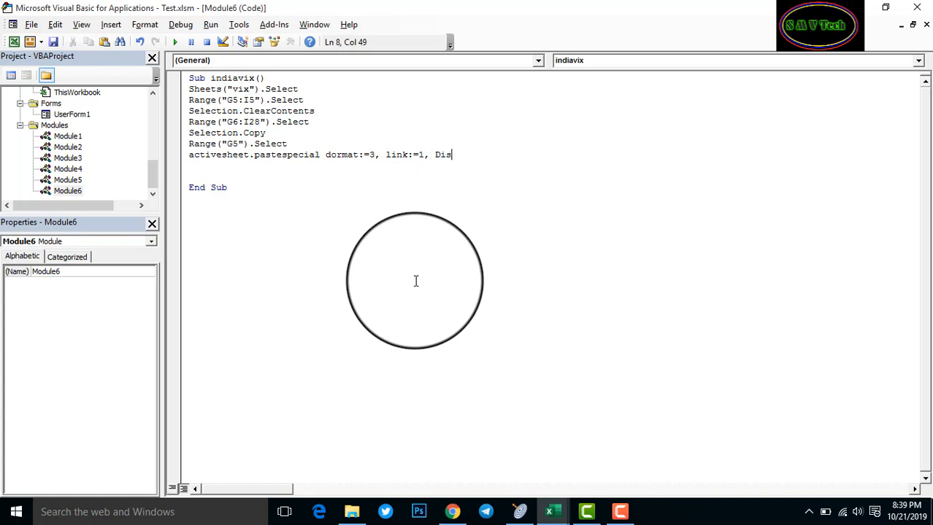
pyautogui.write('play')
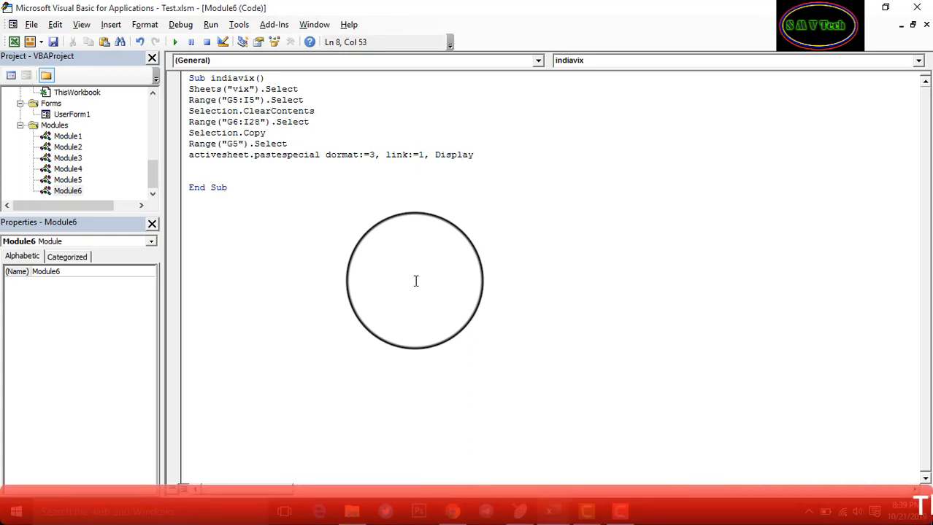
pyautogui.write('as')
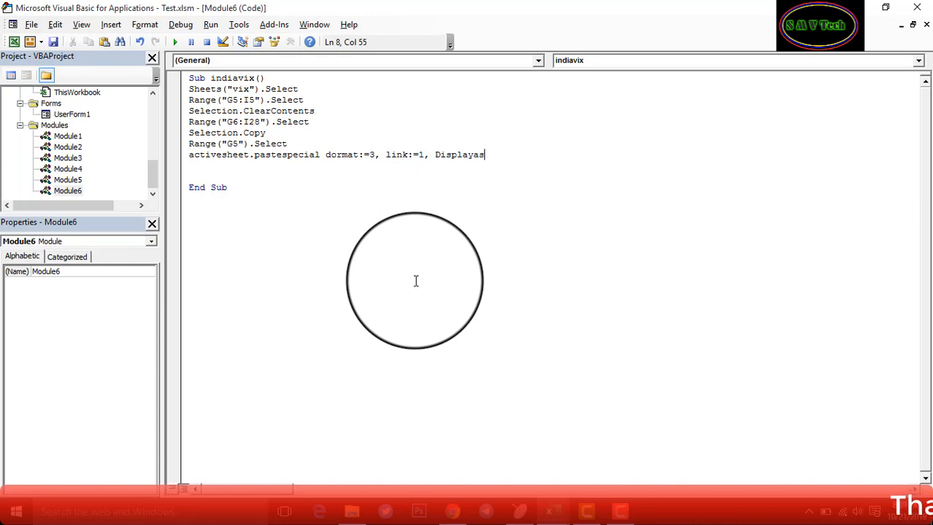
pyautogui.write('i')
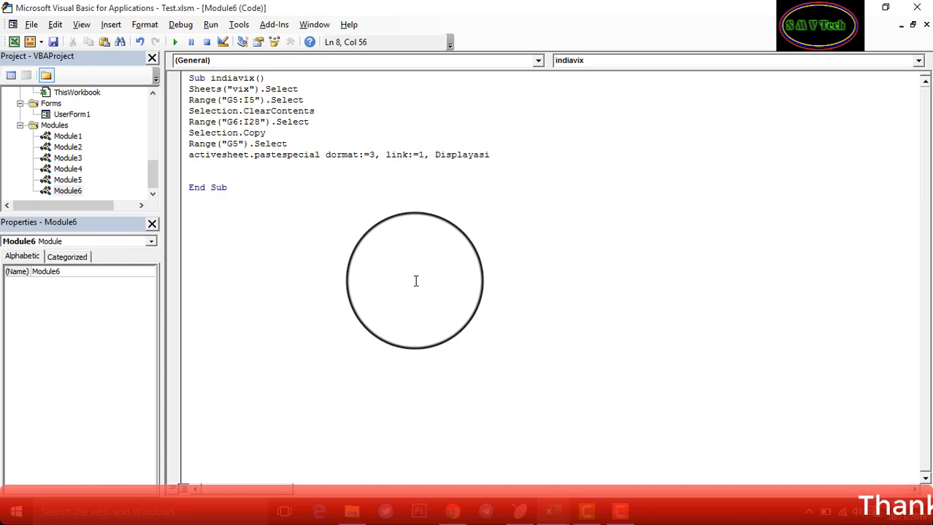
pyautogui.write('con')
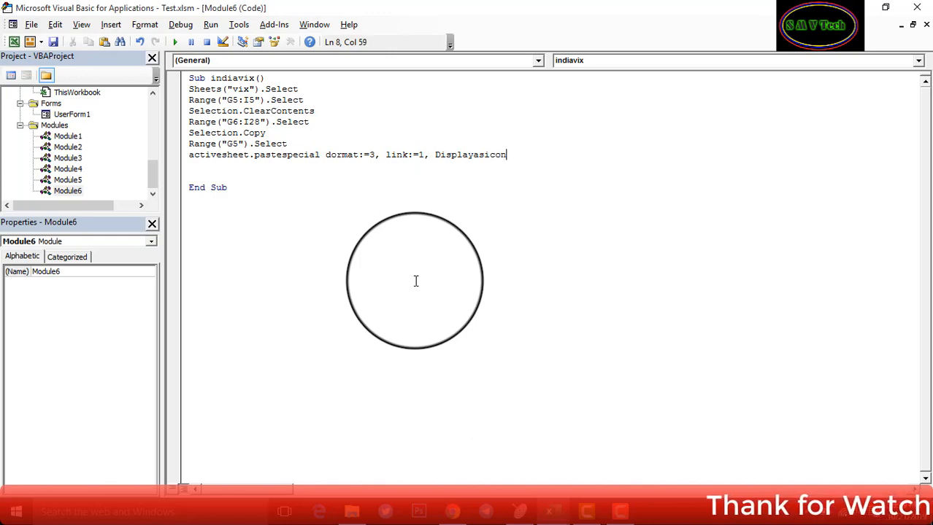
pyautogui.write(':')
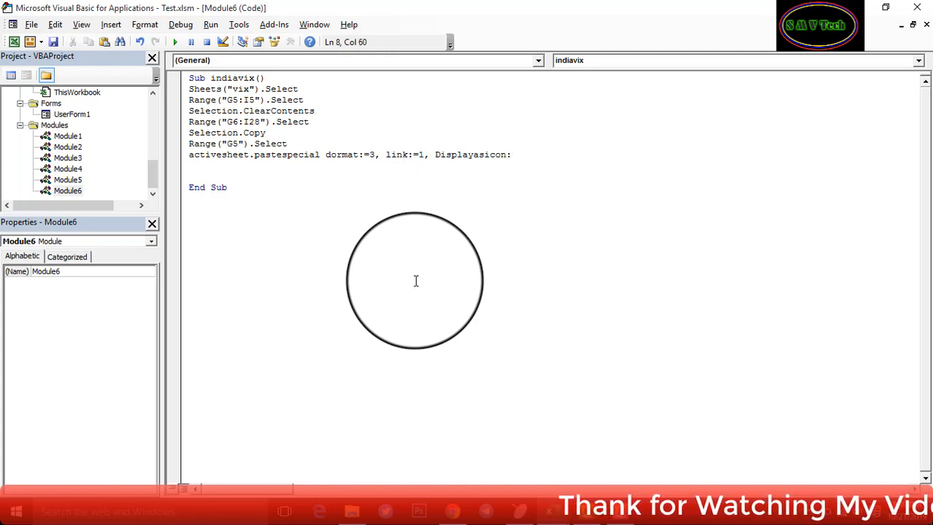
pyautogui.write('=')
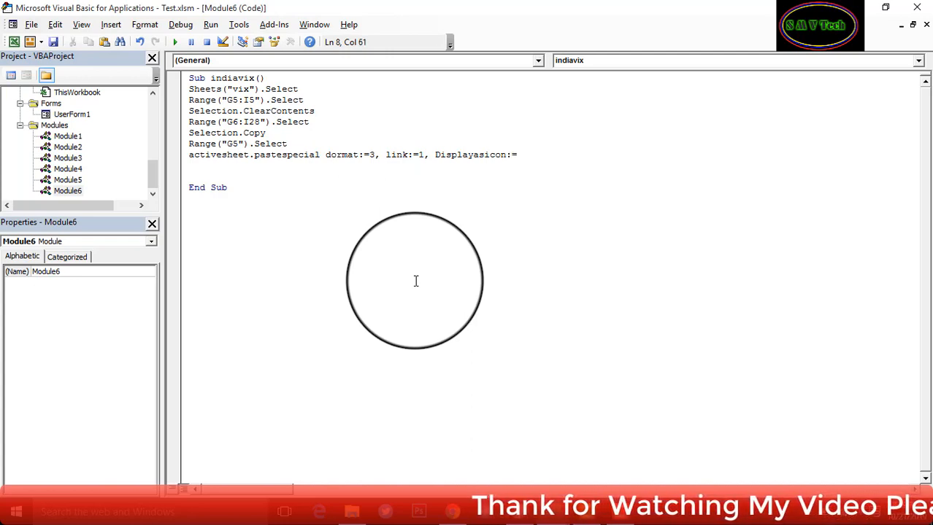
pyautogui.write('fal')
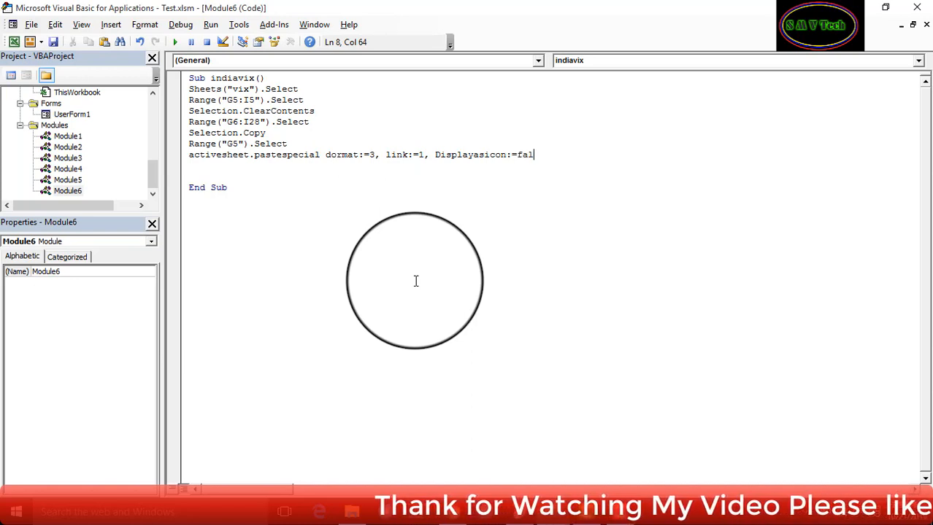
pyautogui.write('se')
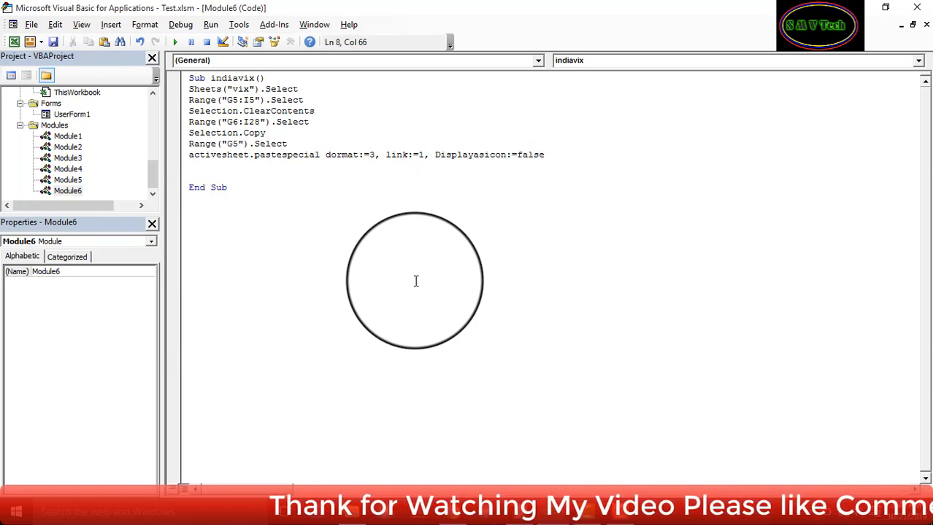
pyautogui.write(',')
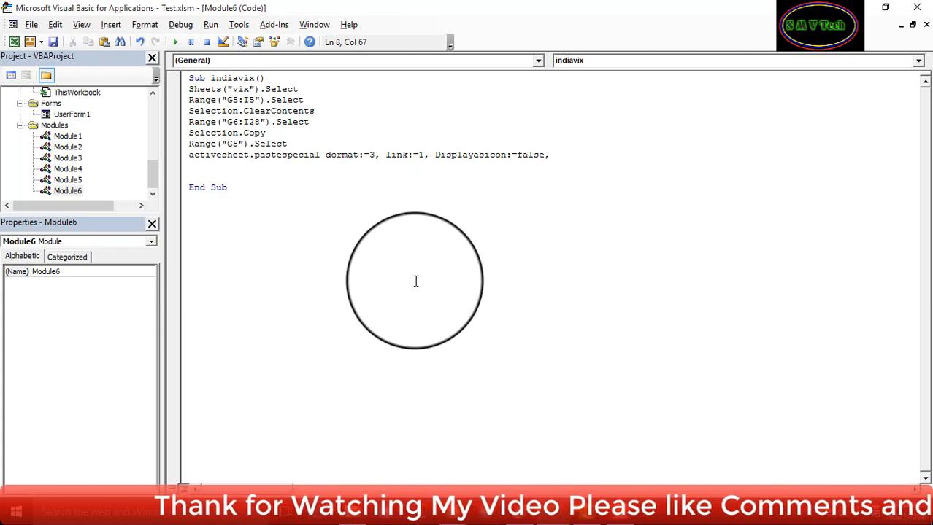
pyautogui.write(' _')
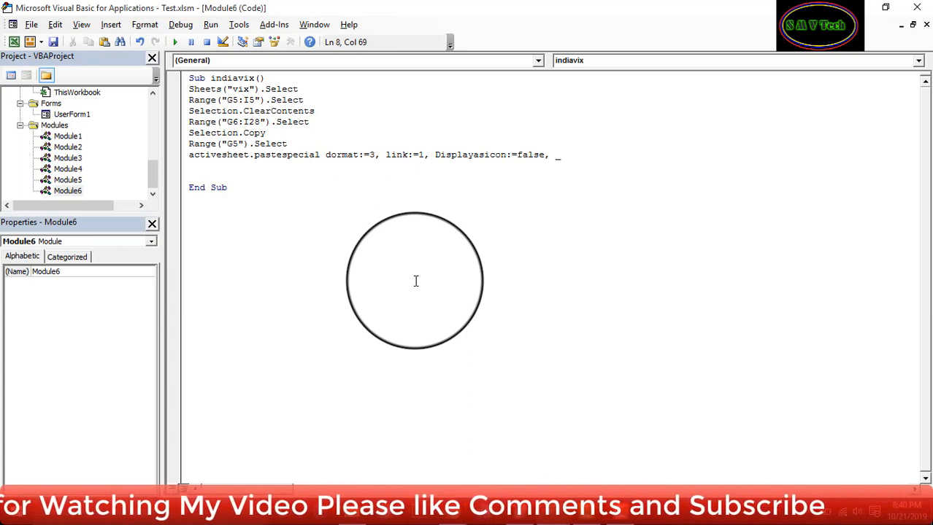
pyautogui.press('Return')
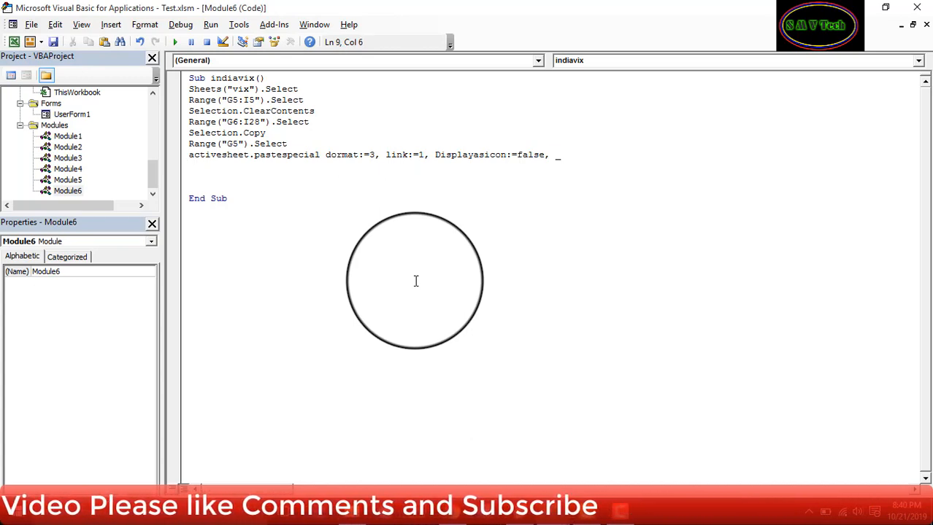
pyautogui.write('I')
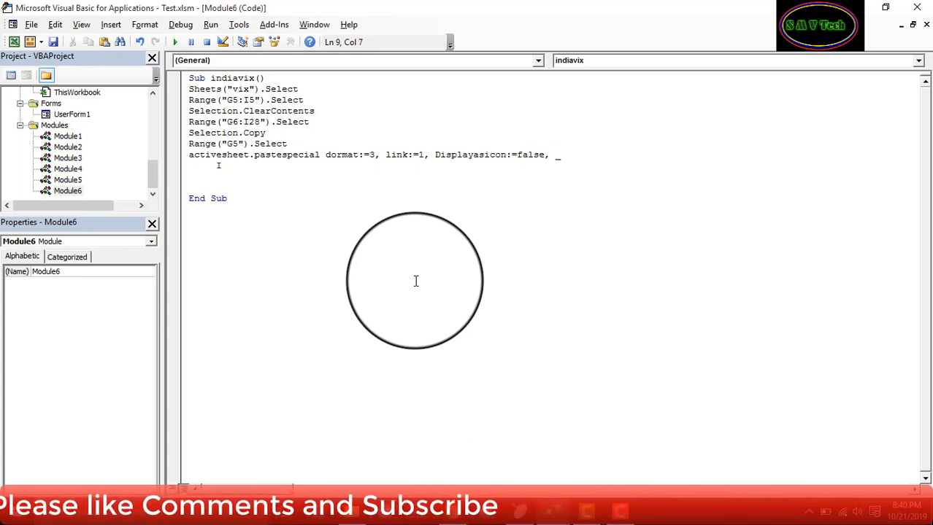
pyautogui.write('xon')
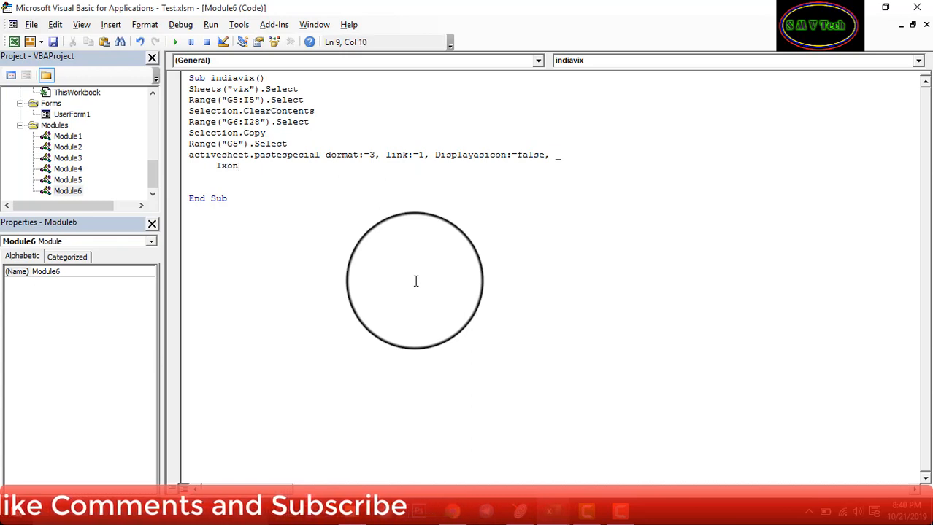
pyautogui.press('BackSpace')
pyautogui.press('BackSpace')
pyautogui.press('BackSpace')
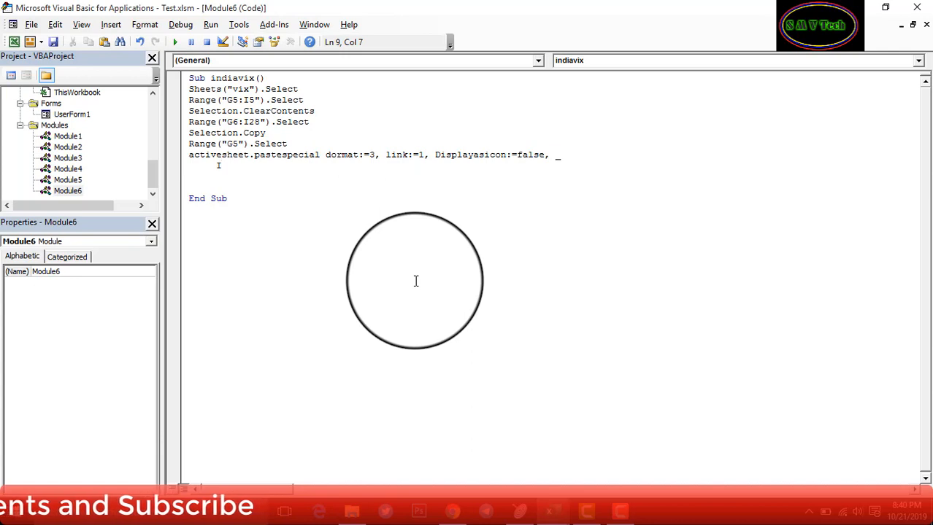
pyautogui.write('con')
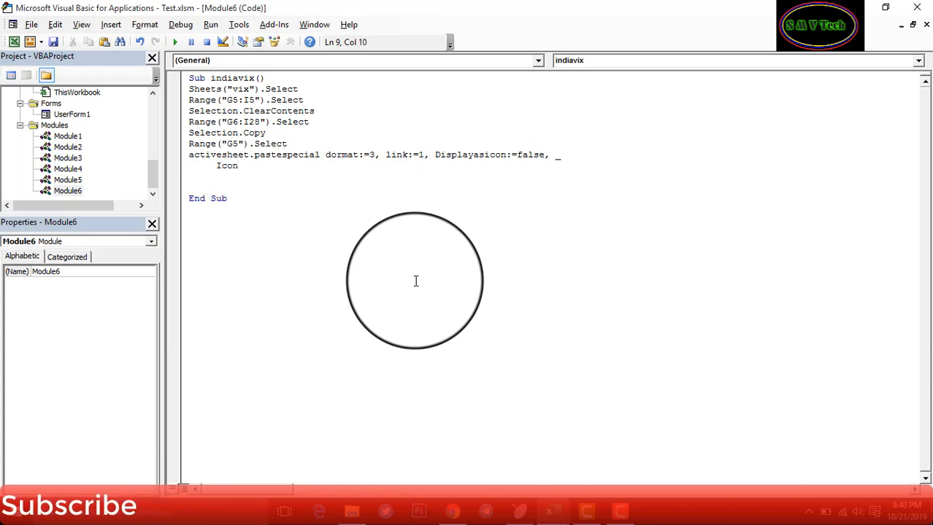
pyautogui.write('Fil')
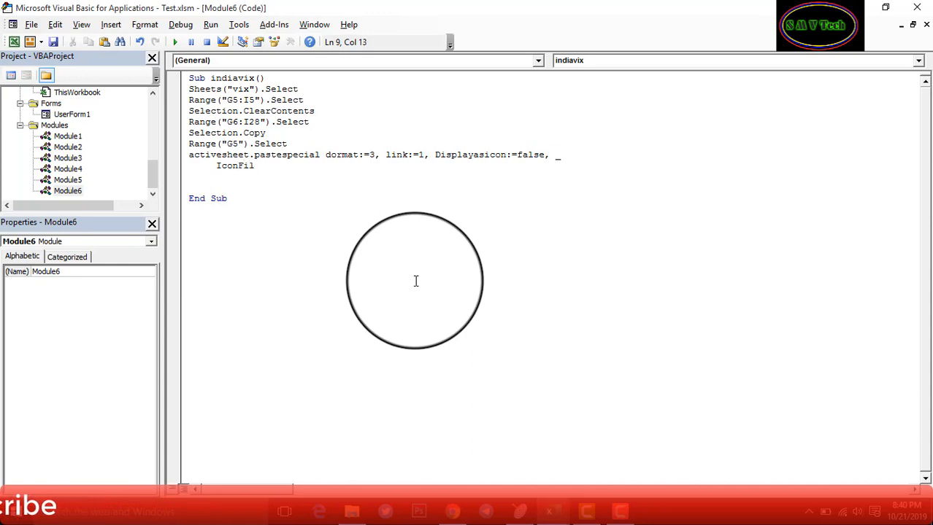
pyautogui.write('e')
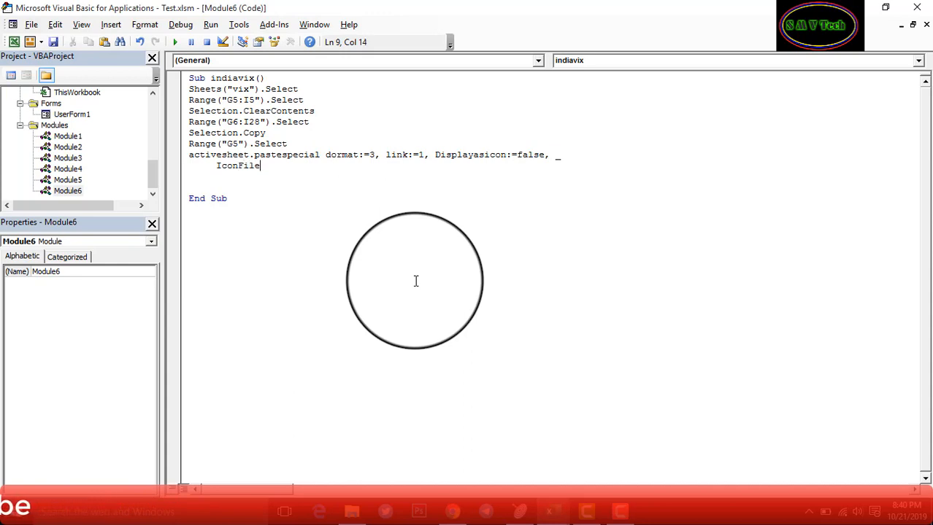
pyautogui.write('name')
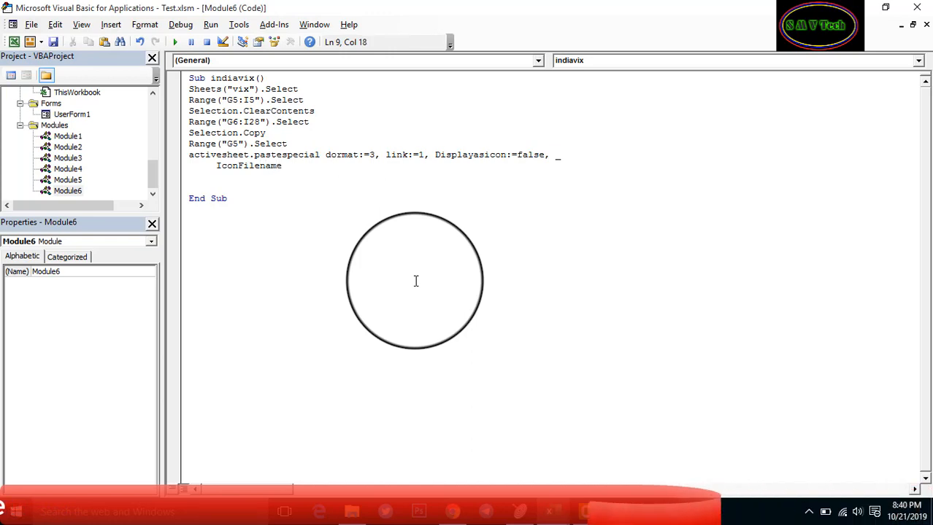
pyautogui.write(':=')
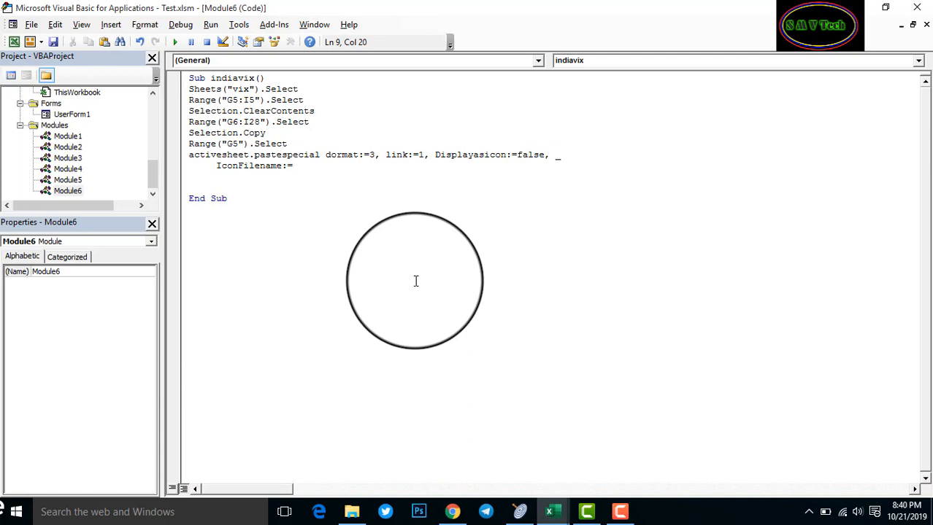
pyautogui.write('False')
pyautogui.press('Return')
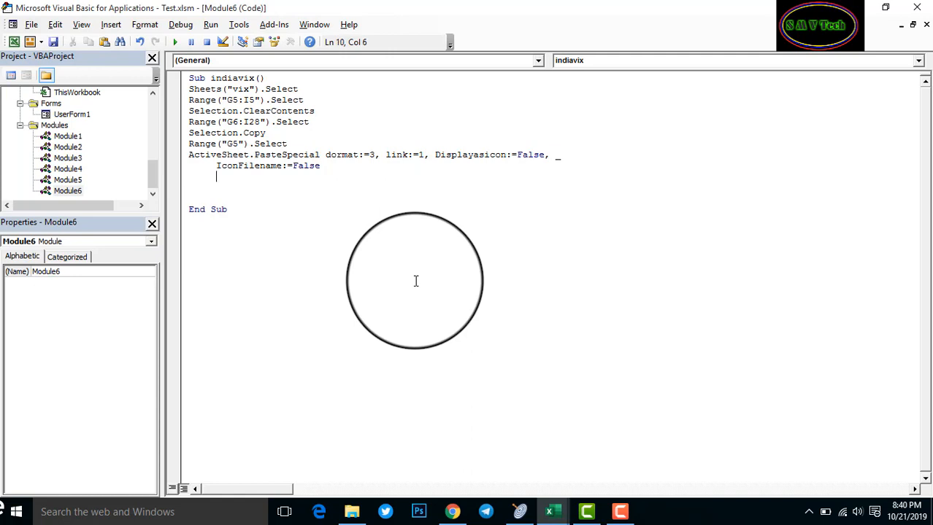
# Test-run the macro, end the 1004 error, and correct the dormat argument to Format
pyautogui.click(175, 43)
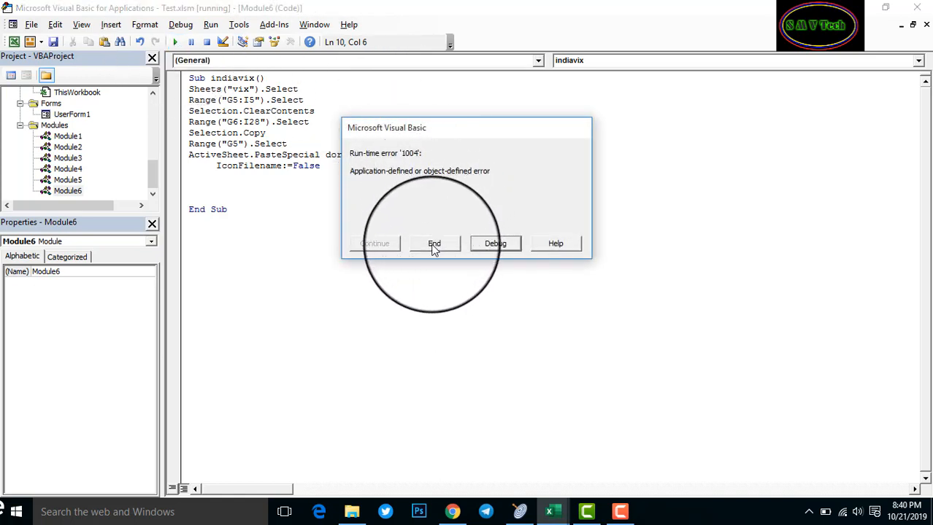
pyautogui.click(434, 244)
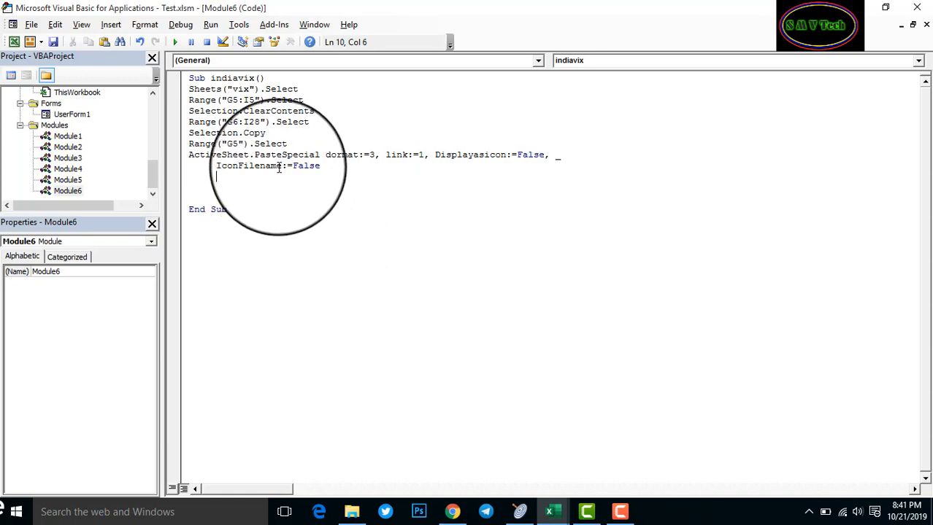
pyautogui.click(330, 154)
pyautogui.press('BackSpace')
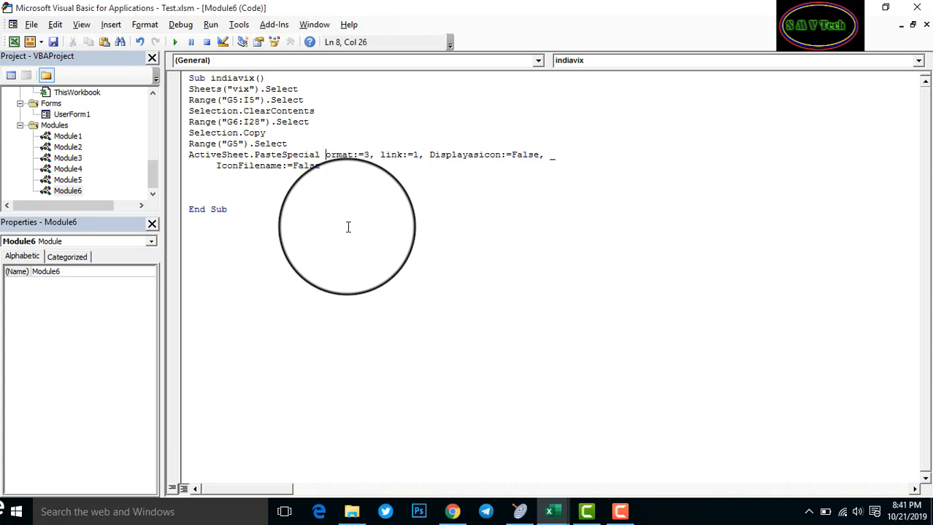
pyautogui.write('F')
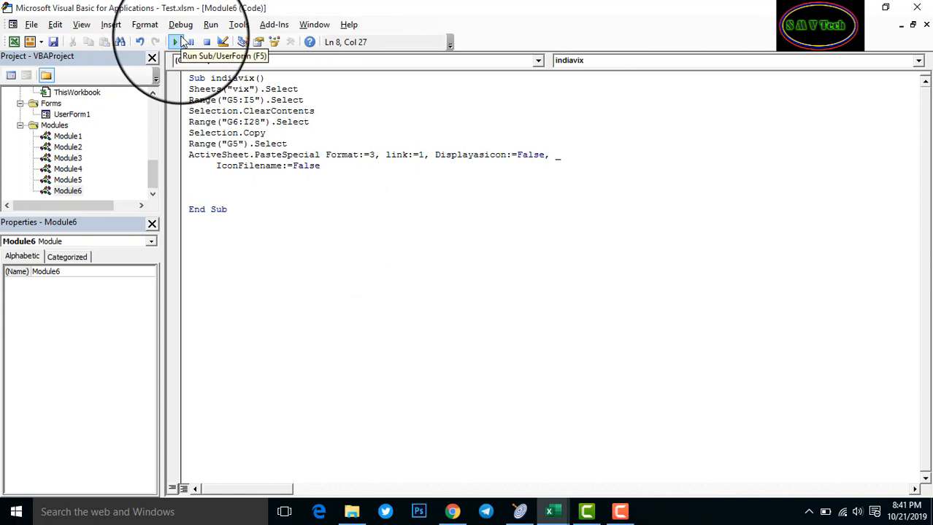
pyautogui.click(854, 9)
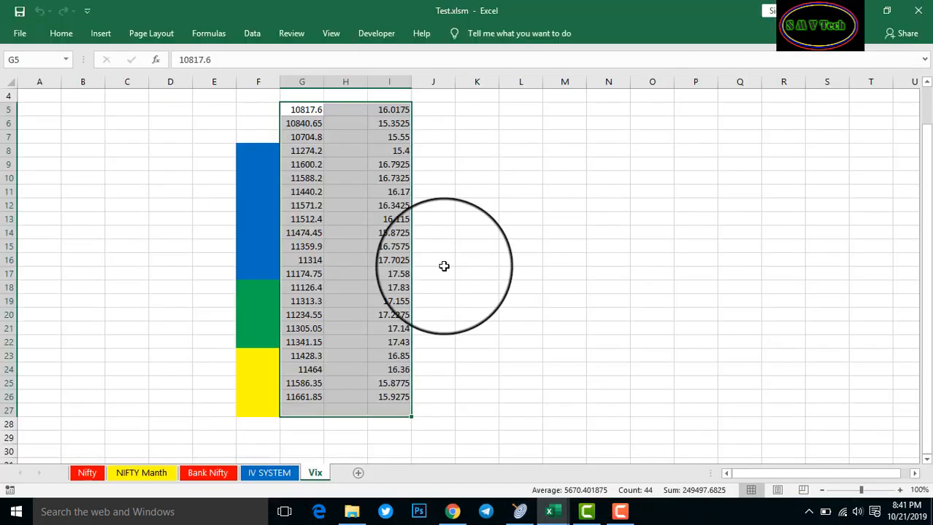
pyautogui.click(471, 383)
pyautogui.click(300, 413)
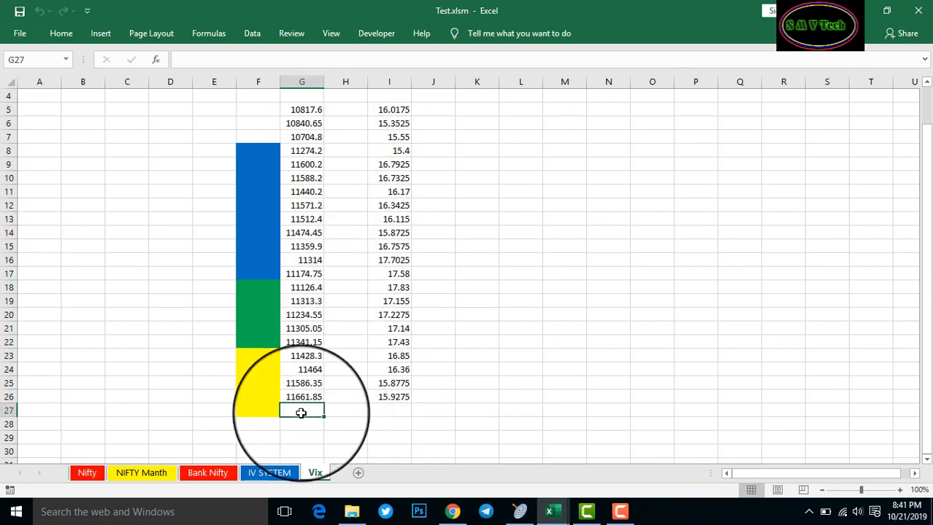
pyautogui.click(358, 411)
pyautogui.click(408, 410)
pyautogui.click(302, 397)
pyautogui.click(379, 409)
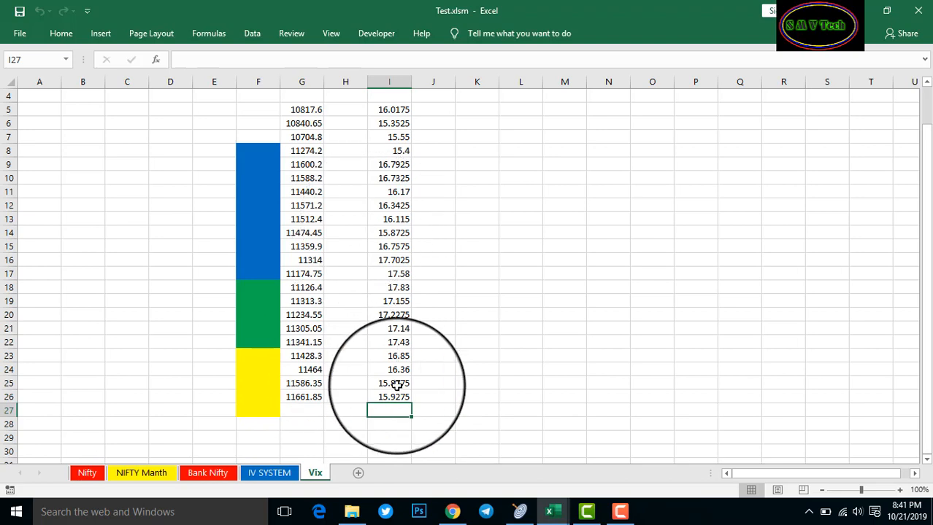
pyautogui.scroll(1, 522, 313)
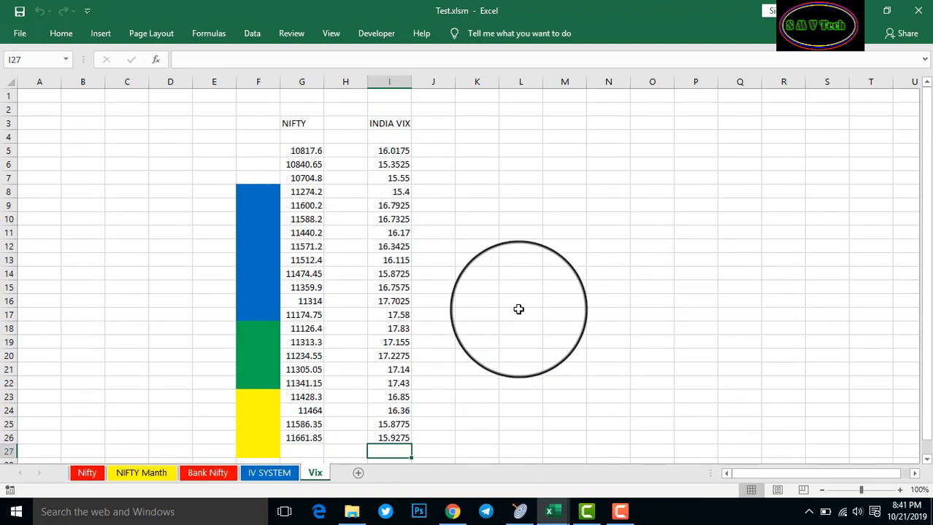
pyautogui.scroll(-1, 518, 309)
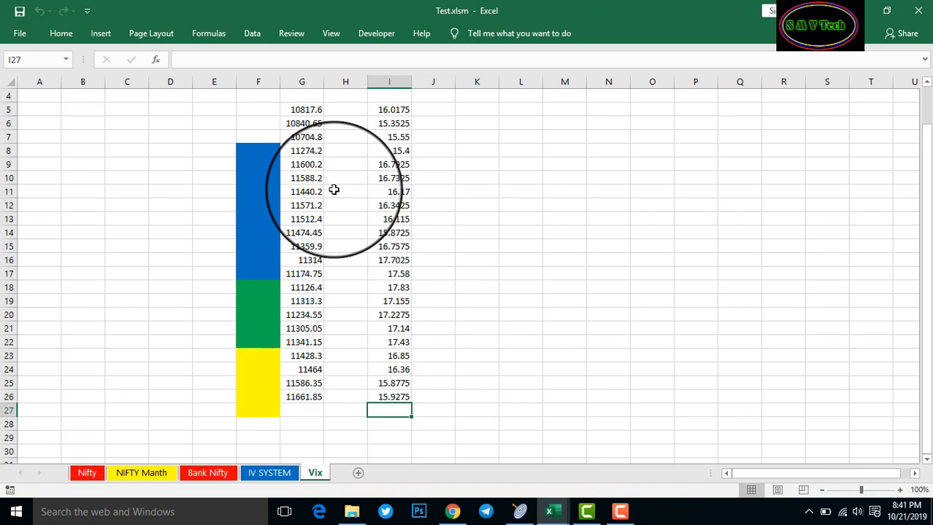
pyautogui.click(336, 303)
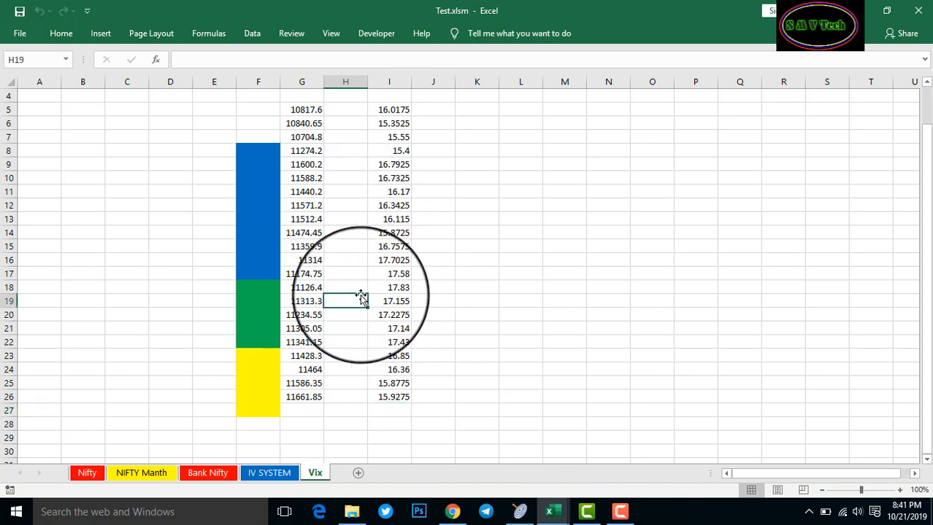
pyautogui.moveTo(307, 111); pyautogui.dragTo(375, 204)
pyautogui.moveTo(343, 137); pyautogui.dragTo(305, 141)
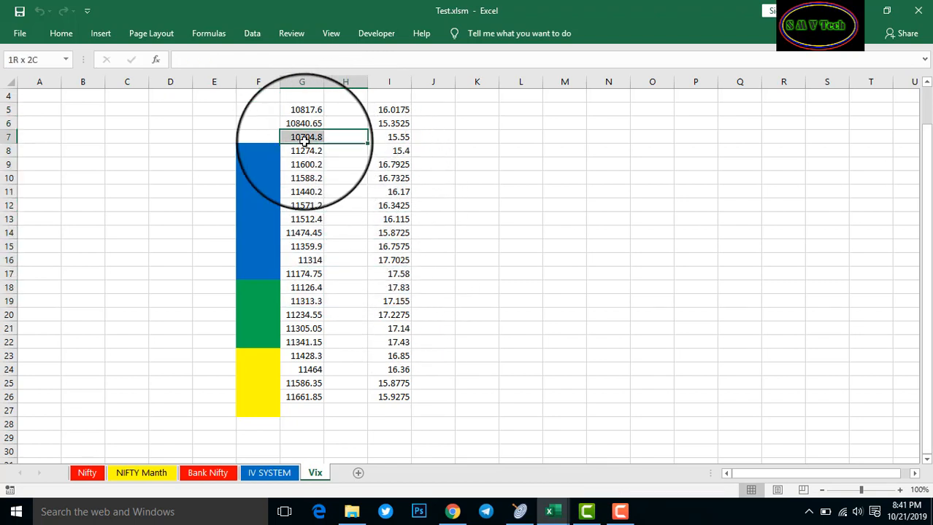
pyautogui.click(317, 357)
pyautogui.click(313, 384)
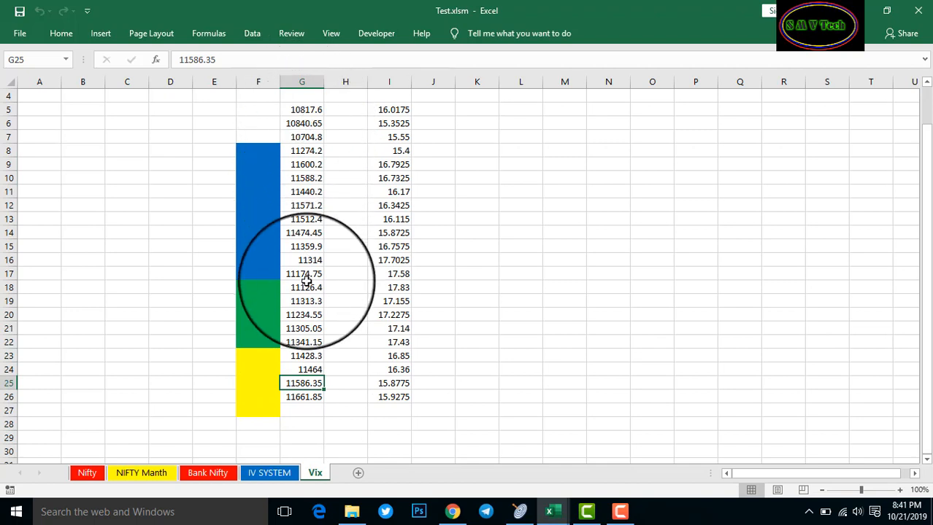
pyautogui.moveTo(299, 109); pyautogui.dragTo(379, 110)
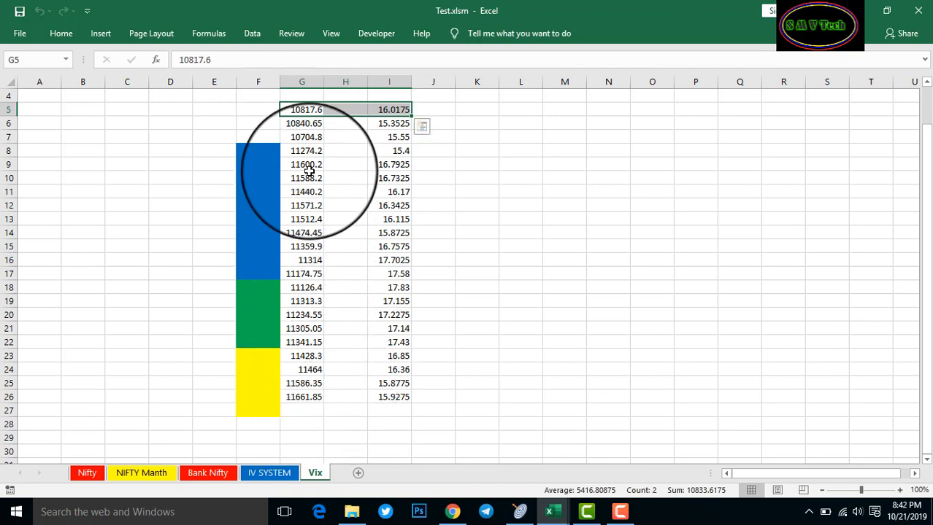
pyautogui.click(490, 288)
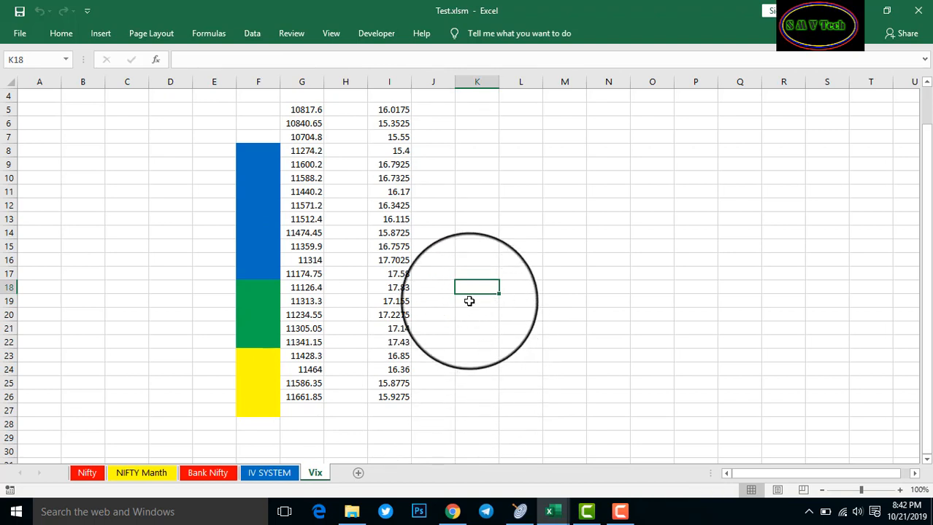
pyautogui.click(475, 355)
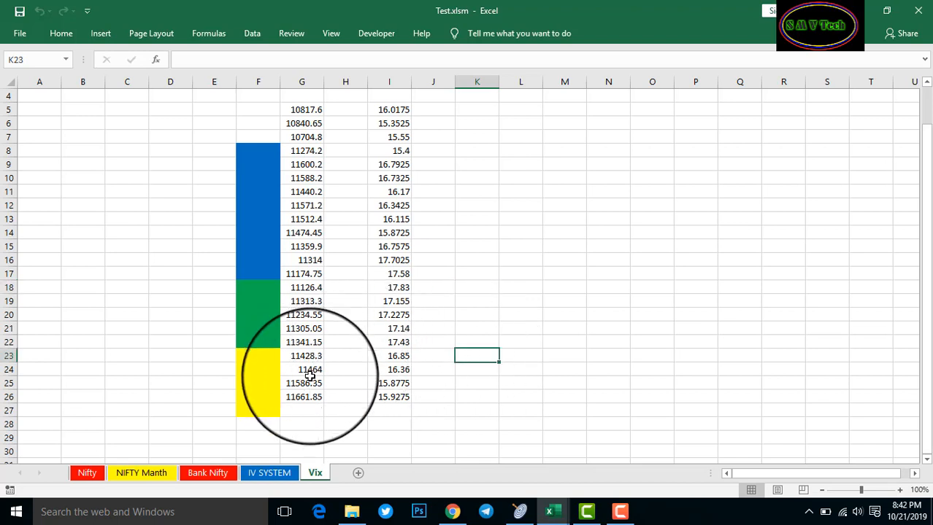
pyautogui.click(305, 414)
pyautogui.click(302, 428)
# Move the column G values from G5:G26 down one row to G6:G27 via column K
pyautogui.moveTo(306, 111); pyautogui.dragTo(308, 408)
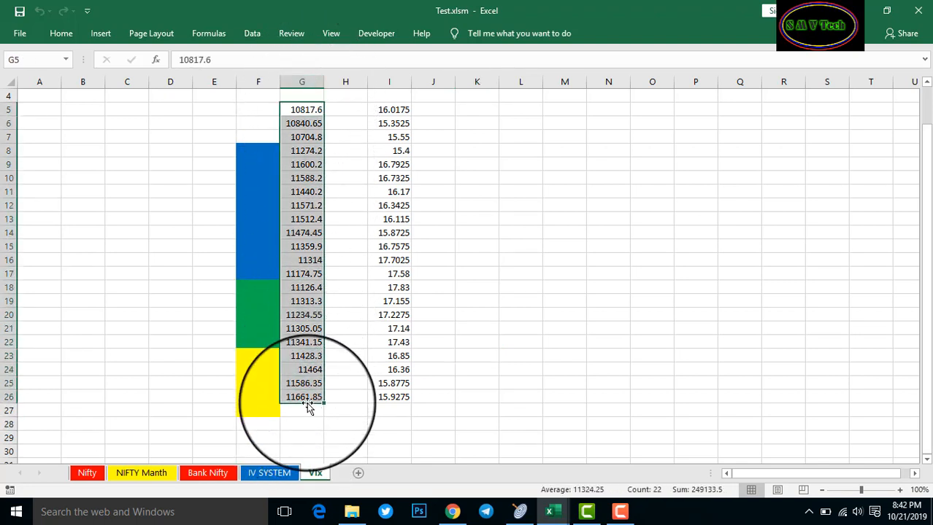
pyautogui.hotkey('ctrl', 'c')
pyautogui.click(478, 113)
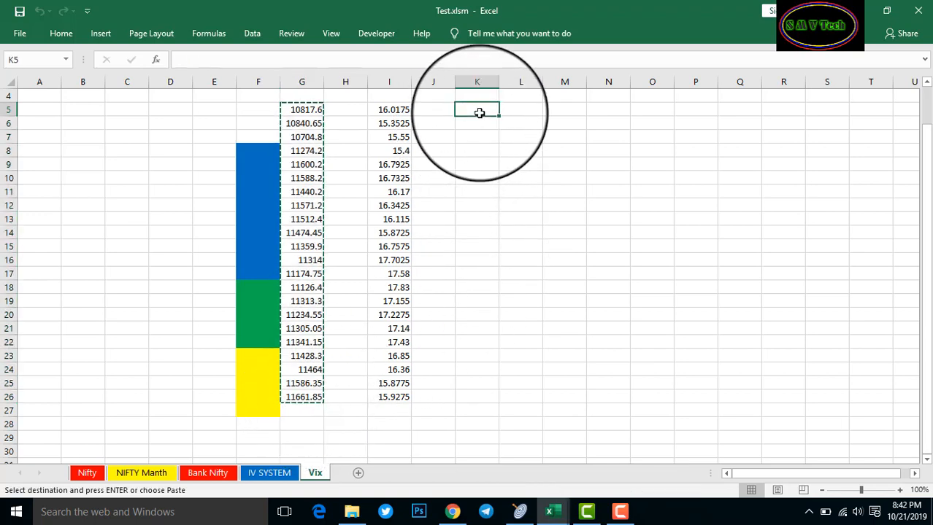
pyautogui.hotkey('ctrl', 'v')
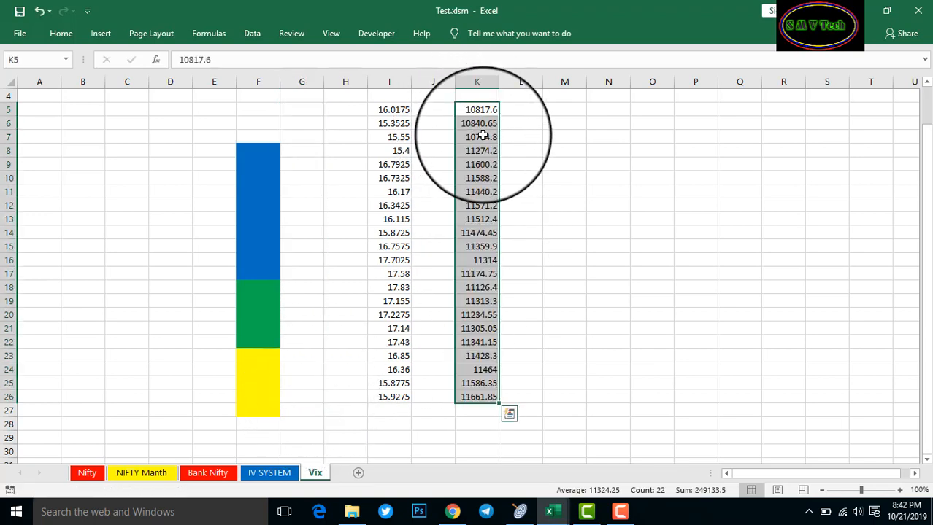
pyautogui.hotkey('ctrl', 'c')
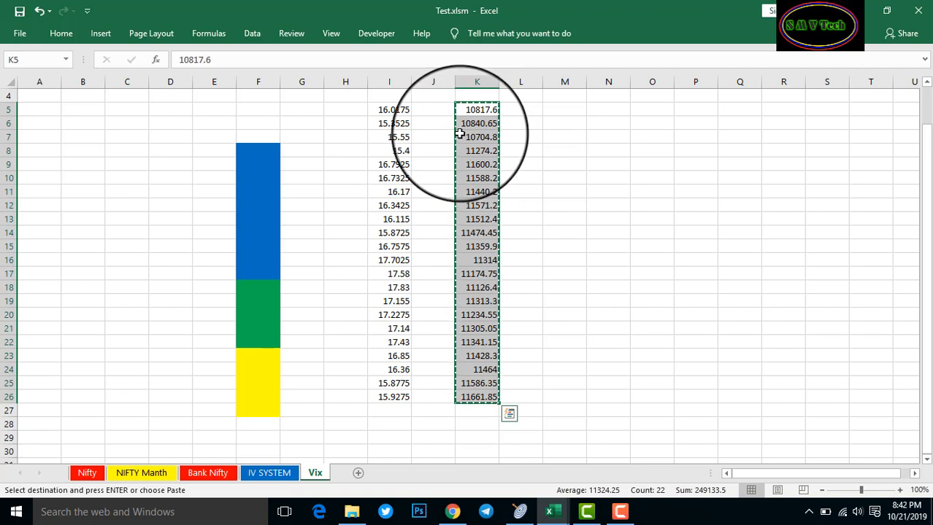
pyautogui.click(298, 125)
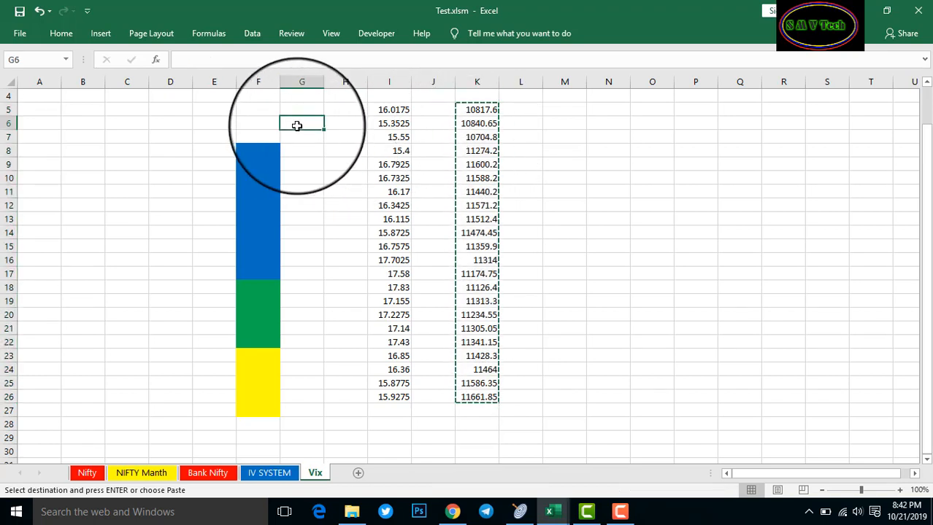
pyautogui.press('Return')
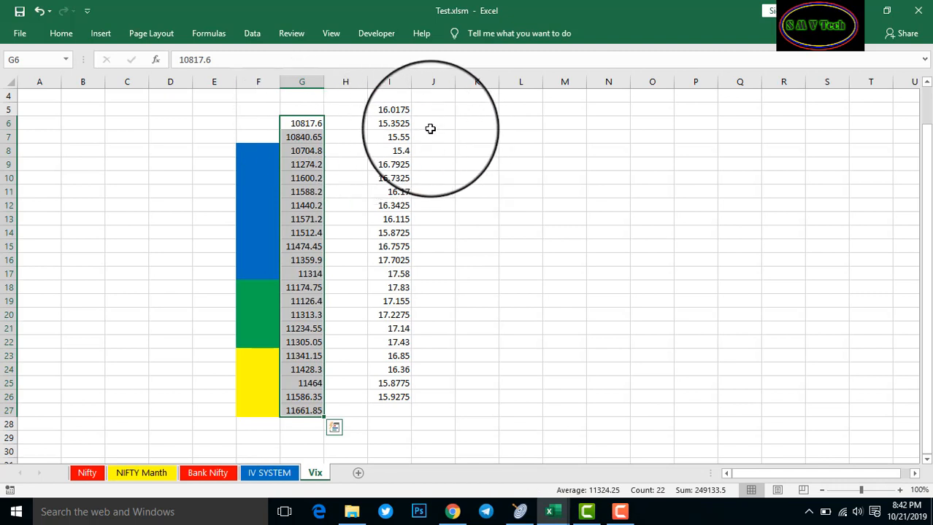
# Move the column I values down one row to I6:I27 the same way
pyautogui.moveTo(396, 110); pyautogui.dragTo(400, 397)
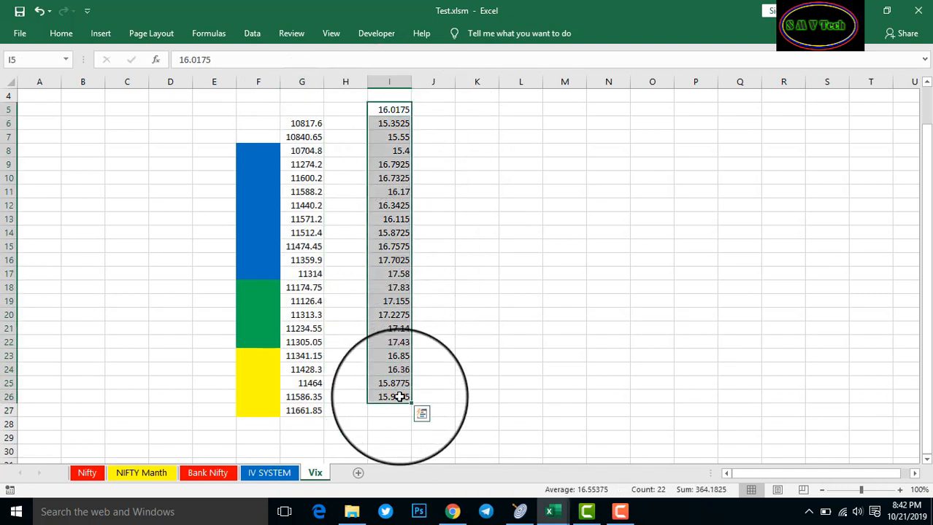
pyautogui.hotkey('ctrl', 'x')
pyautogui.click(475, 137)
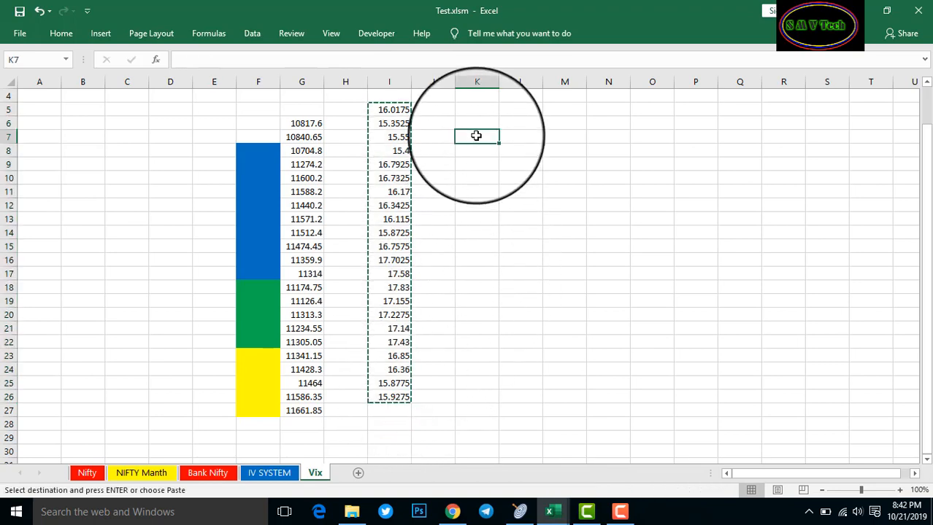
pyautogui.hotkey('ctrl', 'v')
pyautogui.hotkey('ctrl', 'c')
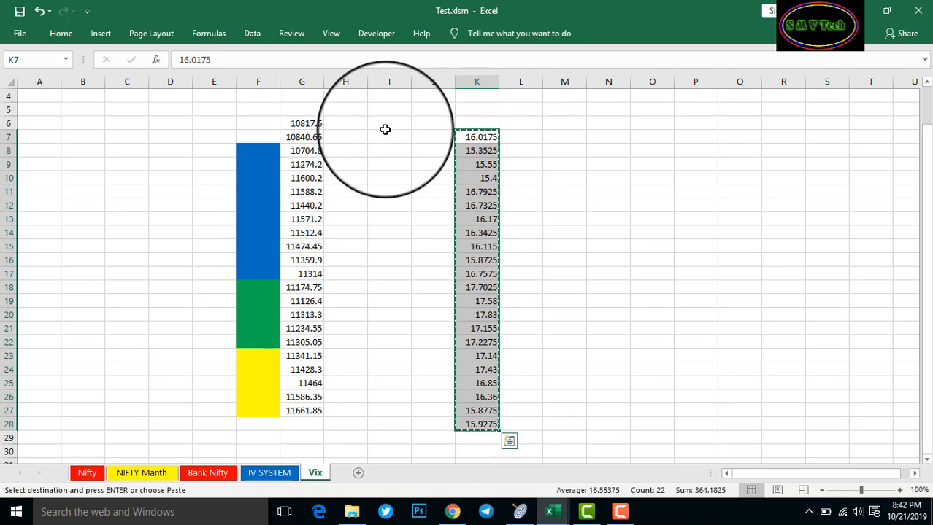
pyautogui.click(384, 127)
pyautogui.hotkey('ctrl', 'v')
pyautogui.click(539, 313)
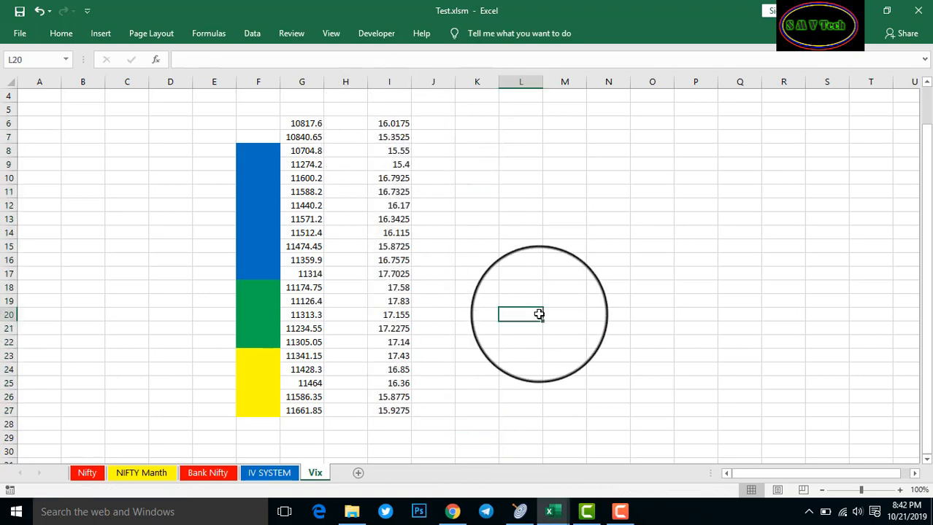
pyautogui.click(477, 249)
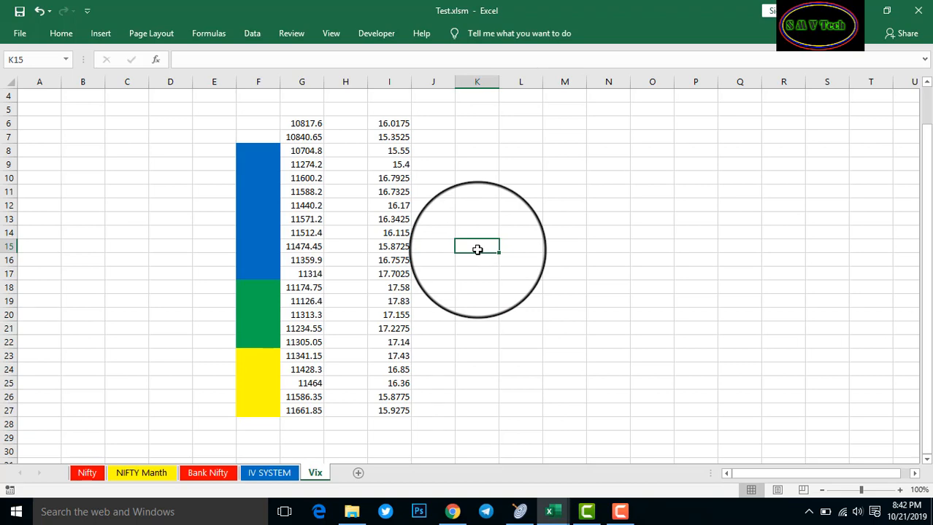
pyautogui.write('=')
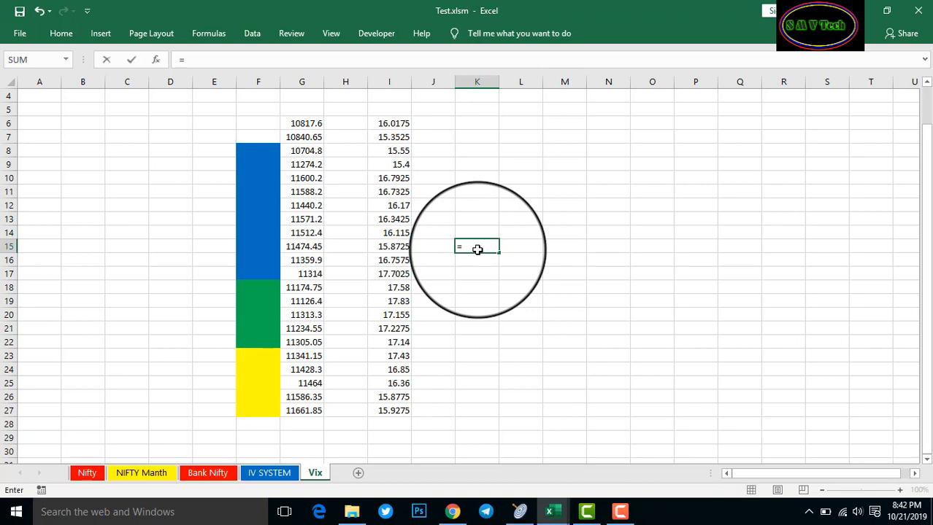
pyautogui.write('corr')
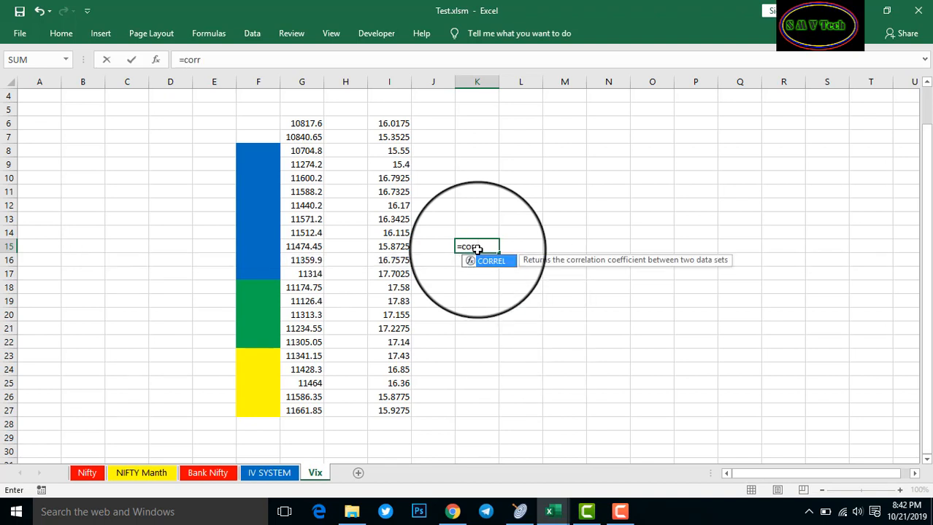
pyautogui.write('el(')
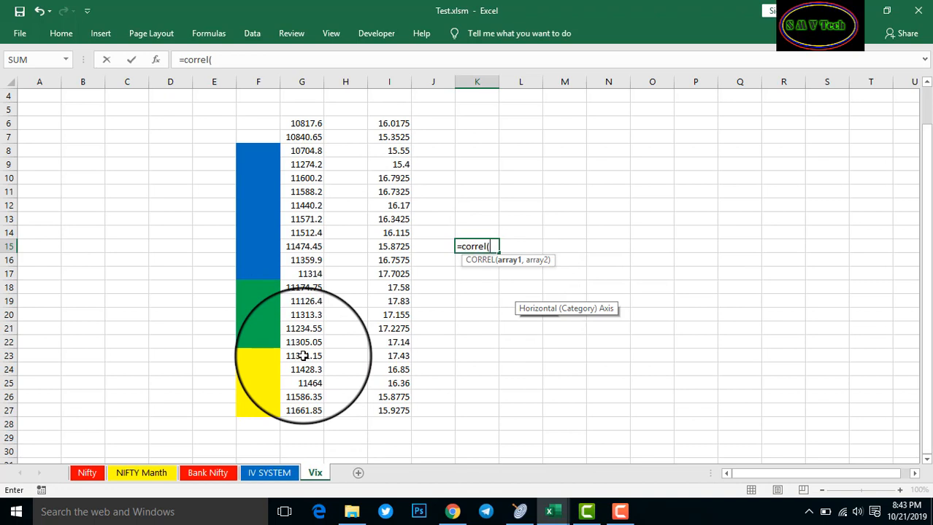
# Complete K15 as =CORREL(G23:G27,I23:I27), returning -0.938
pyautogui.moveTo(303, 357); pyautogui.dragTo(307, 410)
pyautogui.write(',')
pyautogui.moveTo(396, 356); pyautogui.dragTo(393, 414)
pyautogui.write(',')
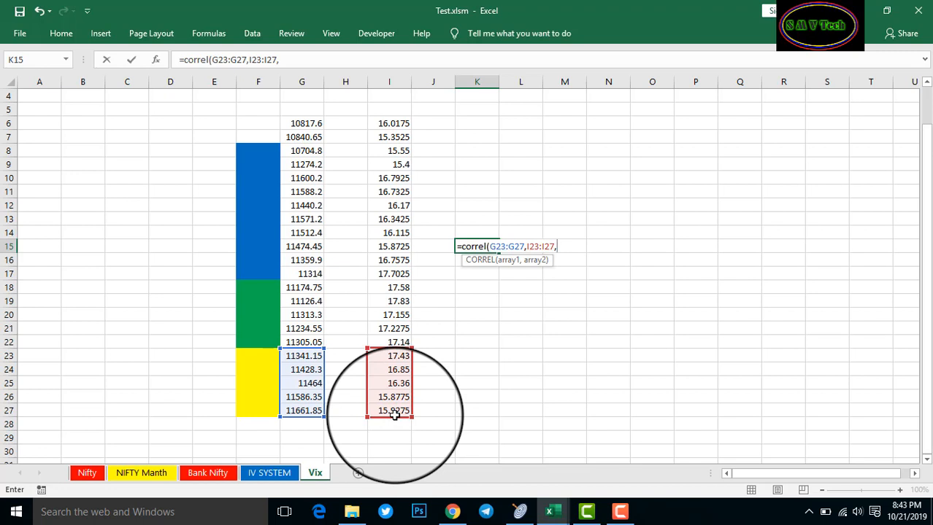
pyautogui.press('BackSpace')
pyautogui.write(')')
pyautogui.press('Return')
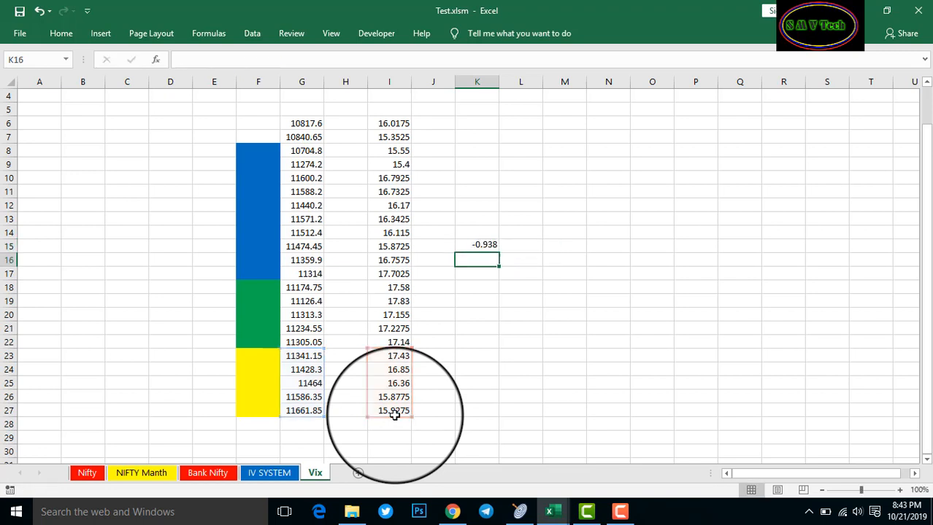
pyautogui.click(477, 231)
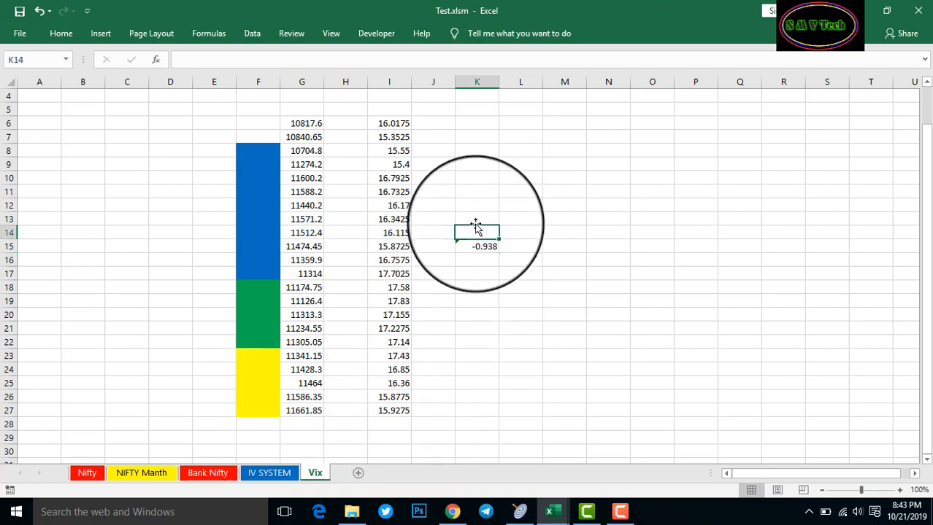
# Label K14 "5 Day" and K10 "10 Day"
pyautogui.write('5')
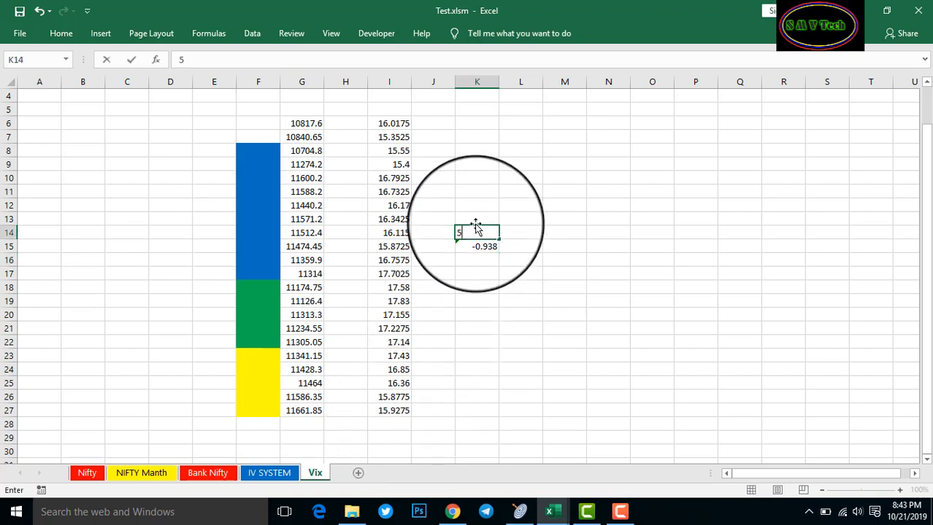
pyautogui.write(' day')
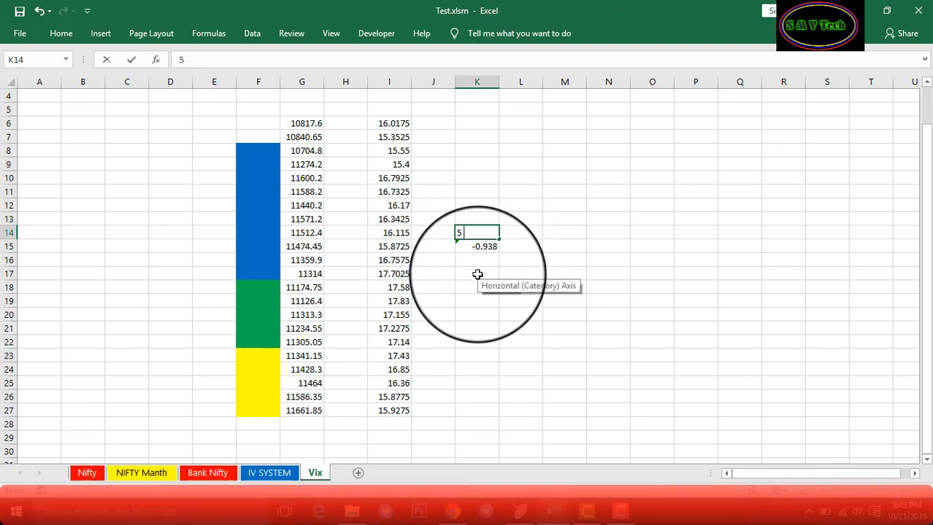
pyautogui.click(439, 287)
pyautogui.click(475, 191)
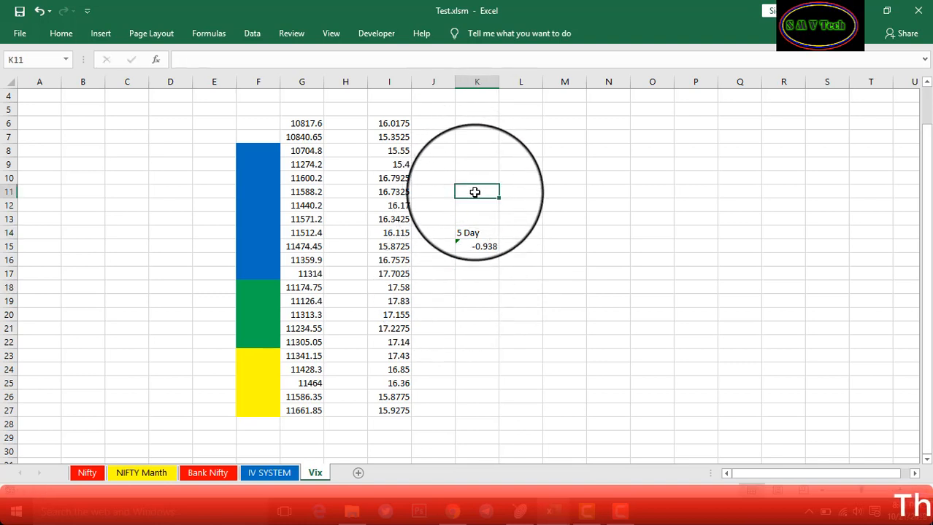
pyautogui.click(478, 173)
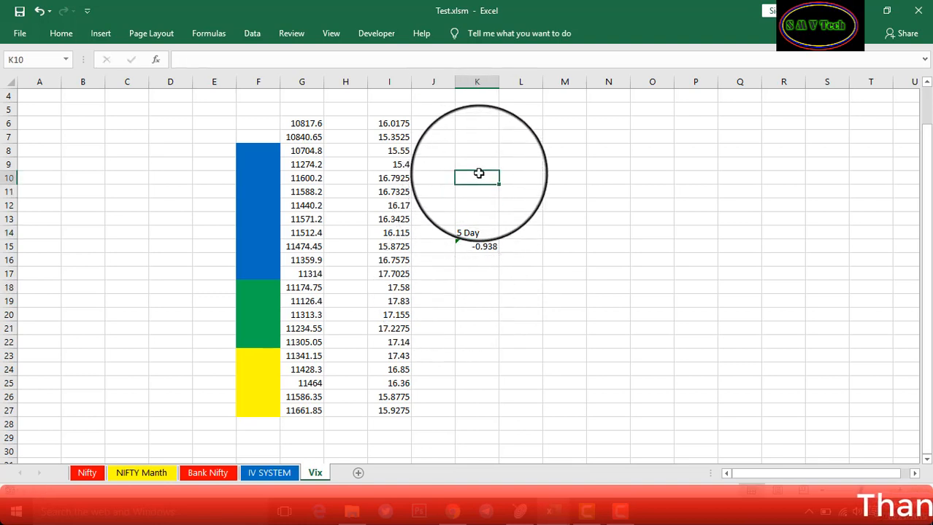
pyautogui.write('10 D')
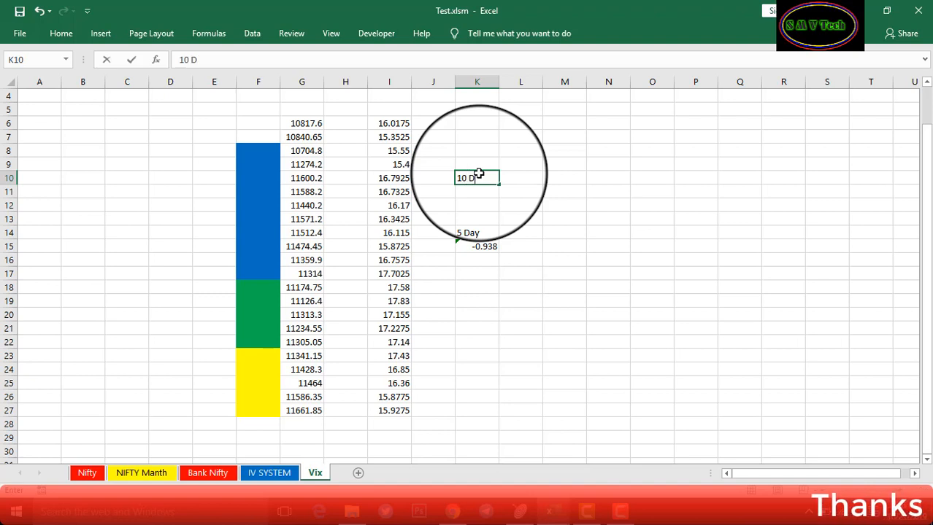
pyautogui.write('ay')
pyautogui.click(477, 198)
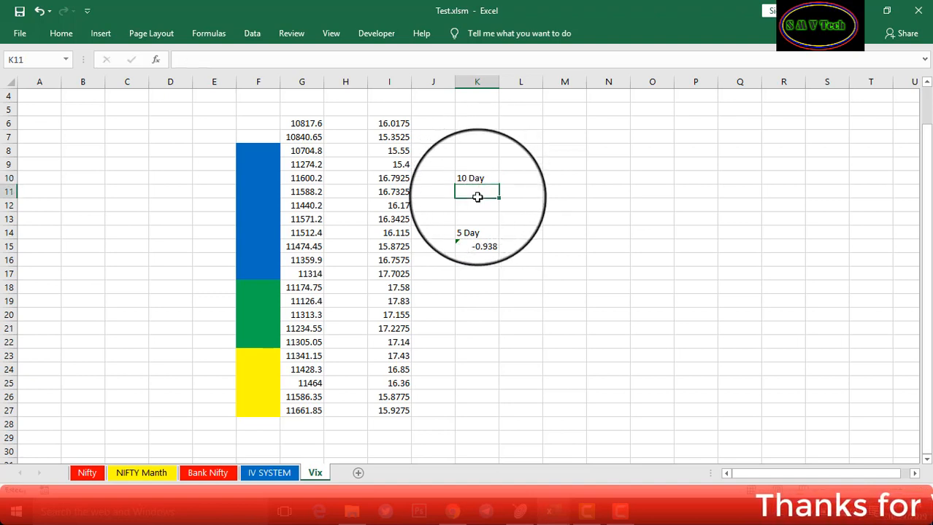
# Enter =CORREL(G18:G27,I18:I27) in K11, returning -0.95818
pyautogui.write('=')
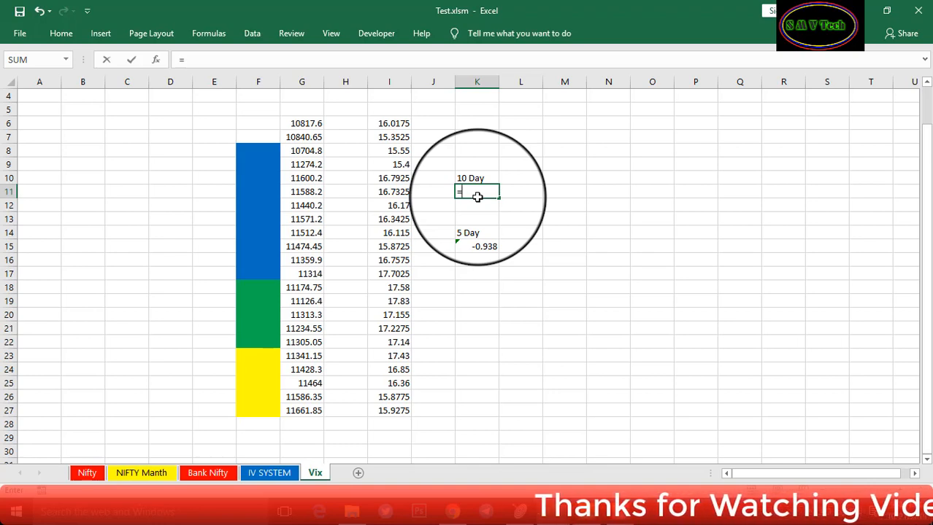
pyautogui.write('co')
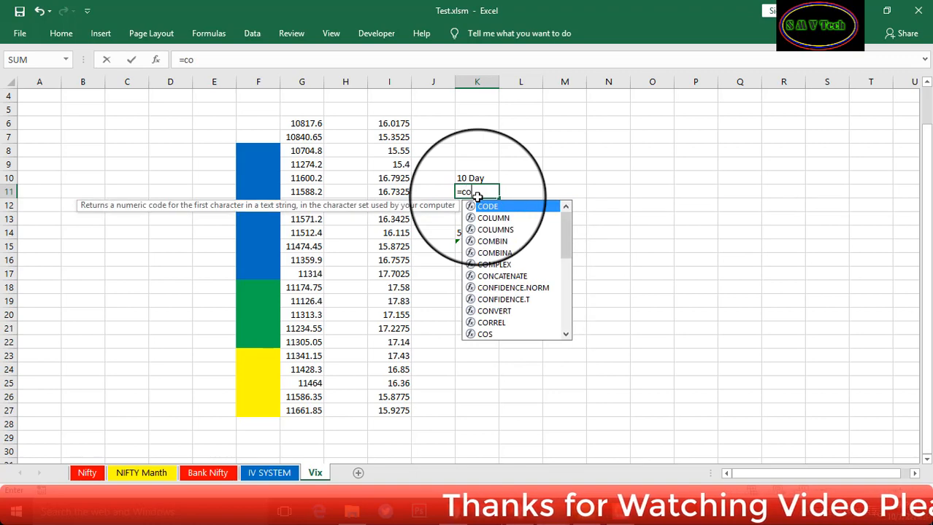
pyautogui.write('rr')
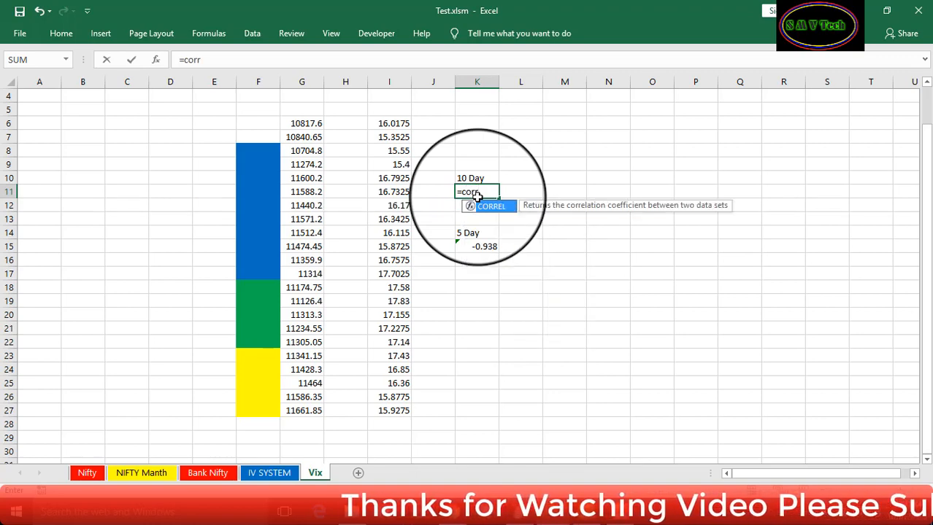
pyautogui.write('el(')
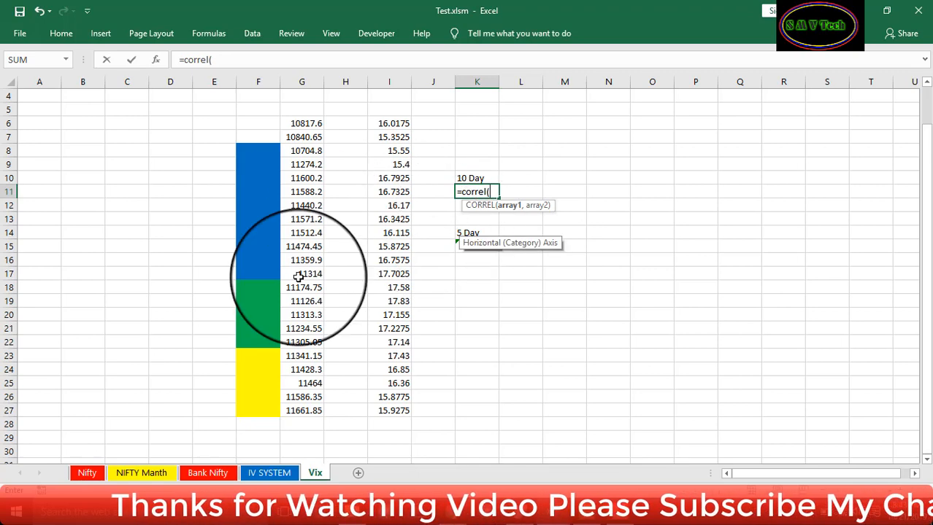
pyautogui.moveTo(306, 286); pyautogui.dragTo(308, 405)
pyautogui.write(',')
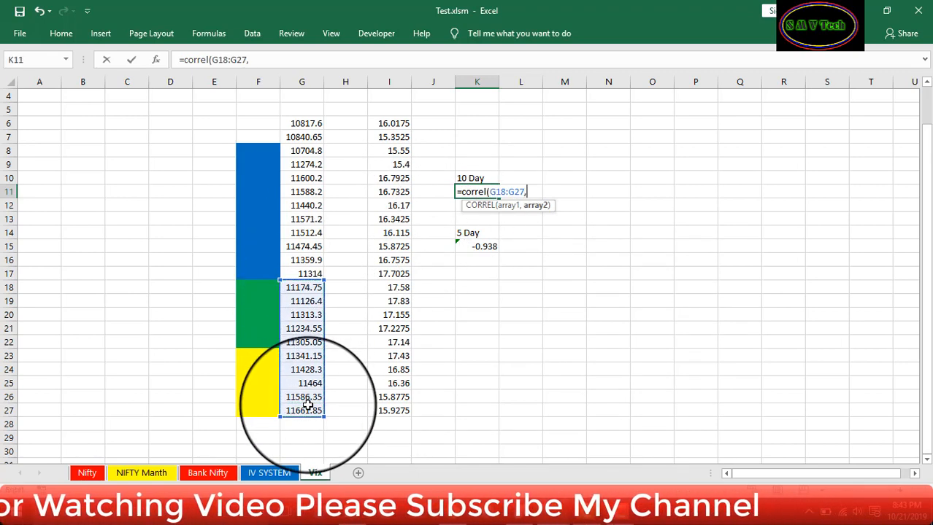
pyautogui.moveTo(389, 287); pyautogui.dragTo(399, 414)
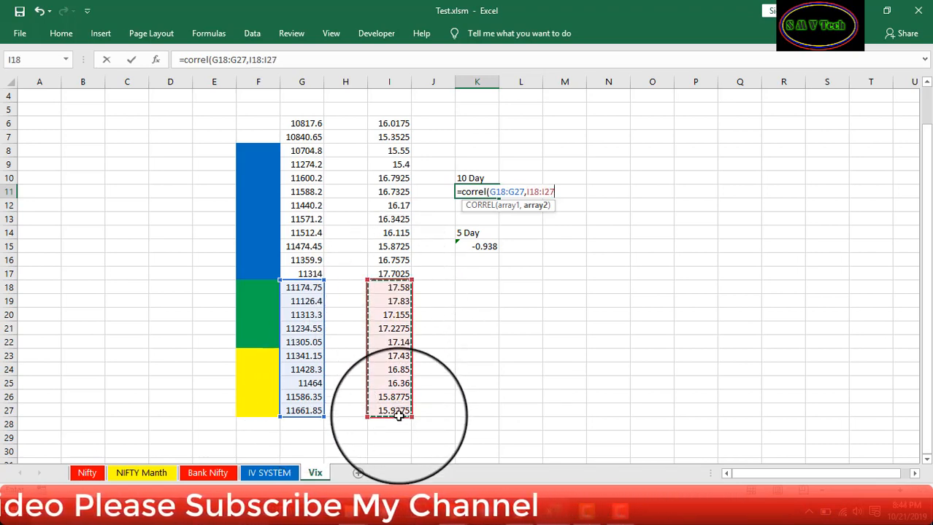
pyautogui.write(')')
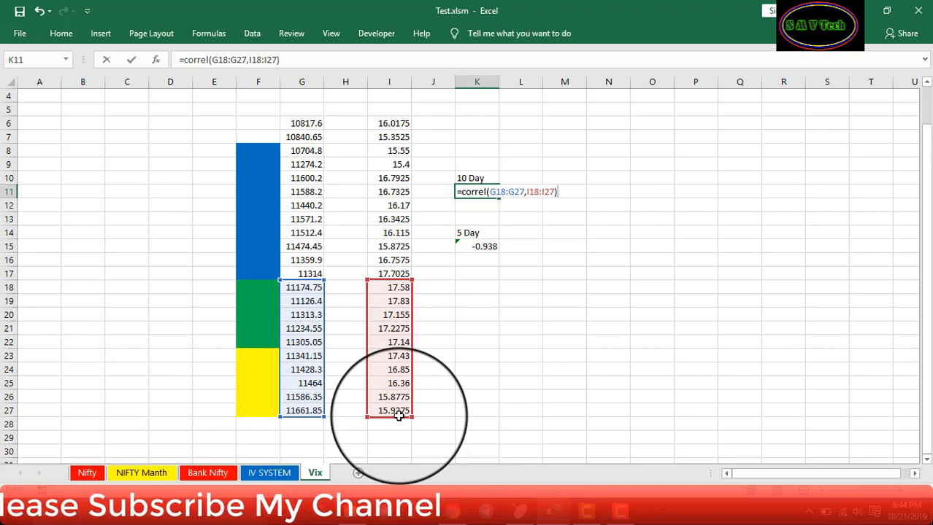
pyautogui.press('Return')
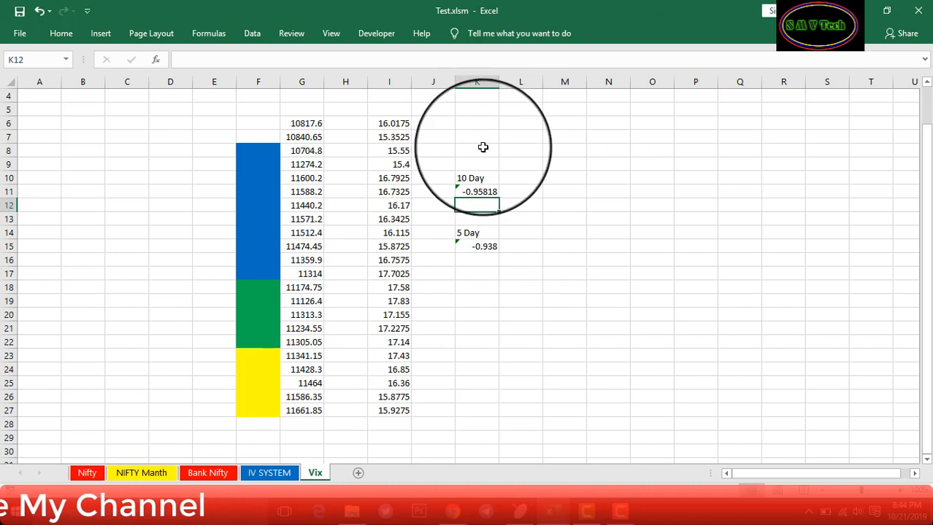
# Enter the label '20 Day' in K7
pyautogui.click(483, 136)
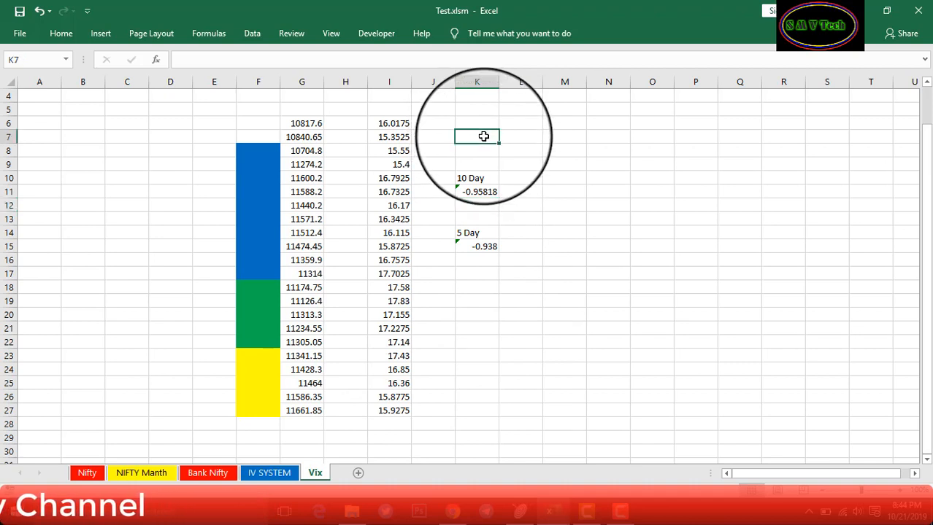
pyautogui.write('20 Day')
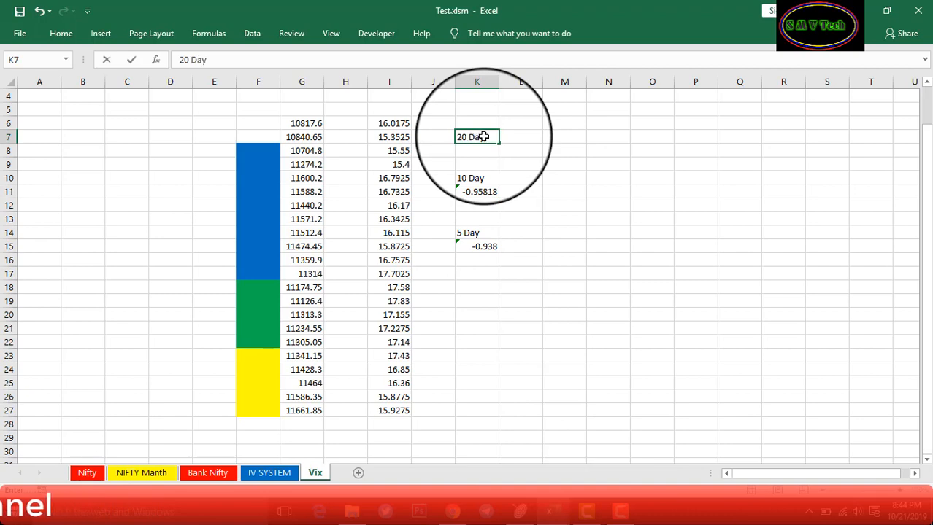
pyautogui.press('Return')
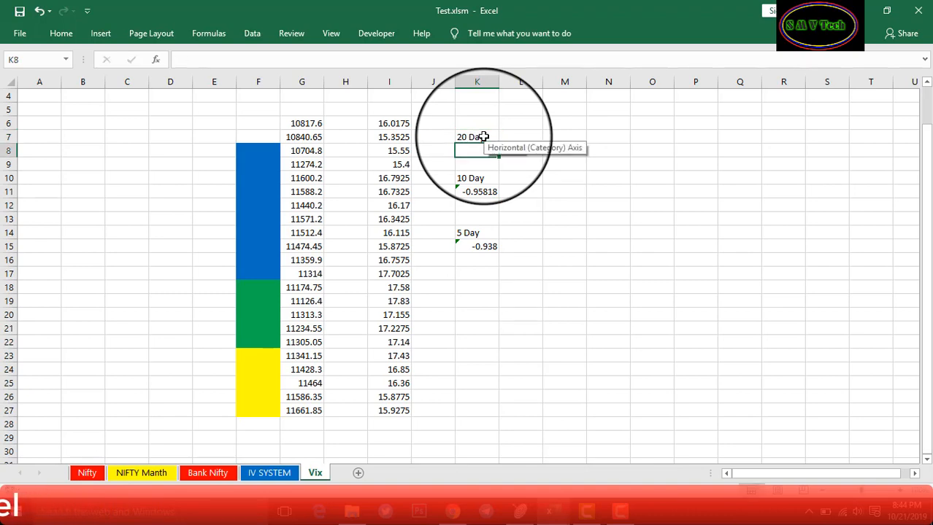
# Enter =CORREL(G8:G27,I8:I27) in K8, giving -0.14409
pyautogui.write('=corre')
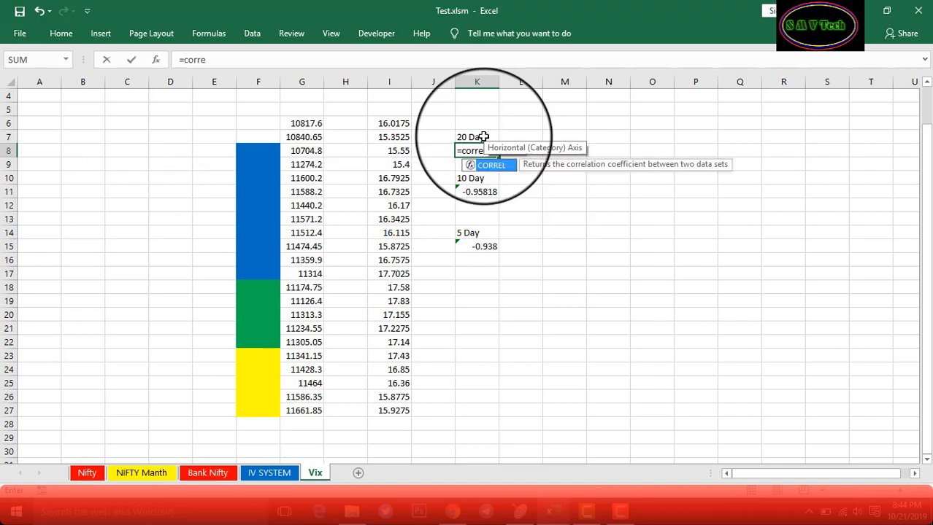
pyautogui.write('l(')
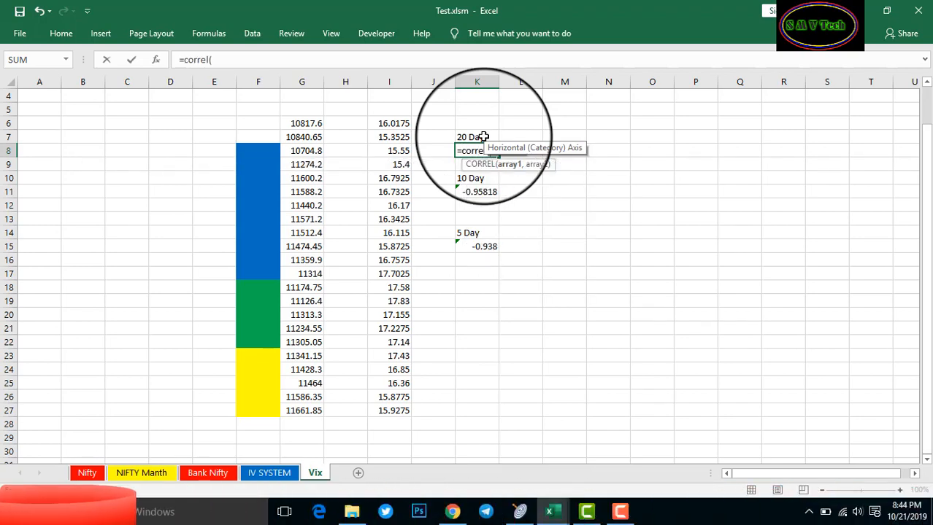
pyautogui.moveTo(298, 155); pyautogui.dragTo(315, 403)
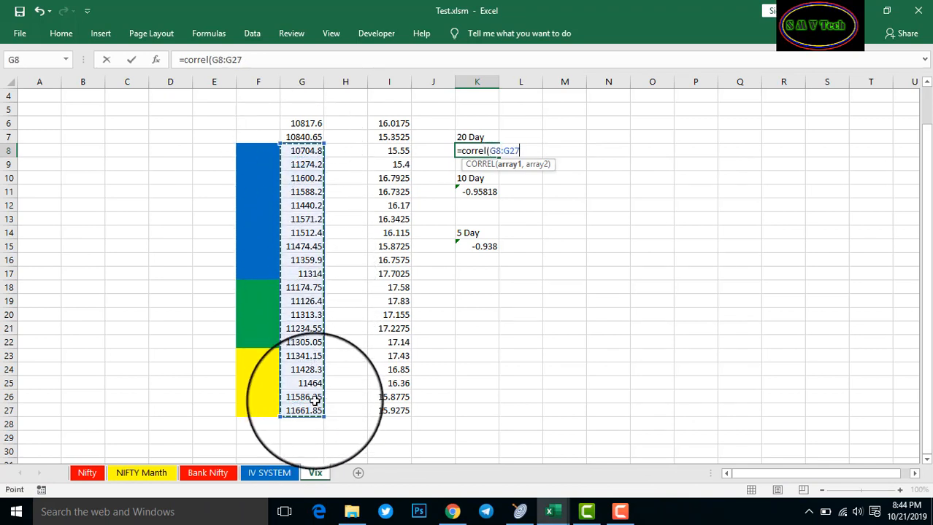
pyautogui.write(',')
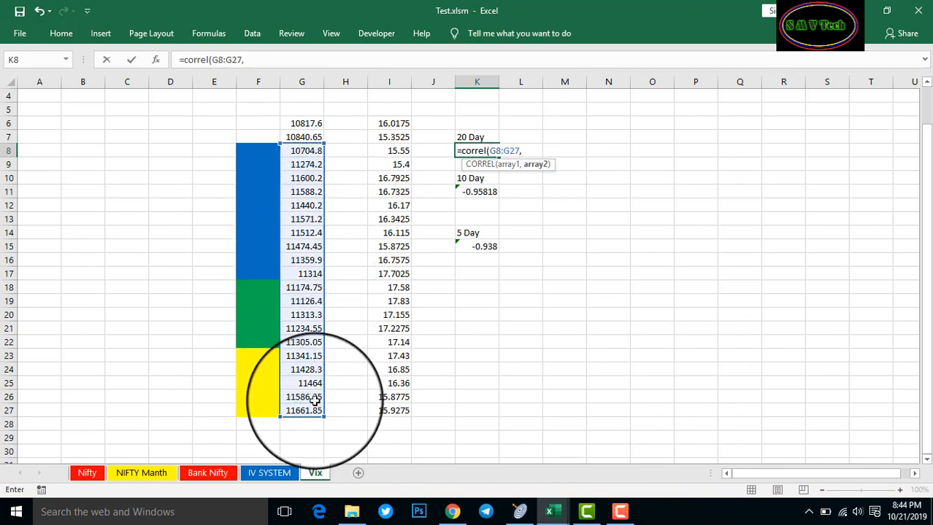
pyautogui.click(391, 151)
pyautogui.moveTo(392, 151); pyautogui.dragTo(393, 410)
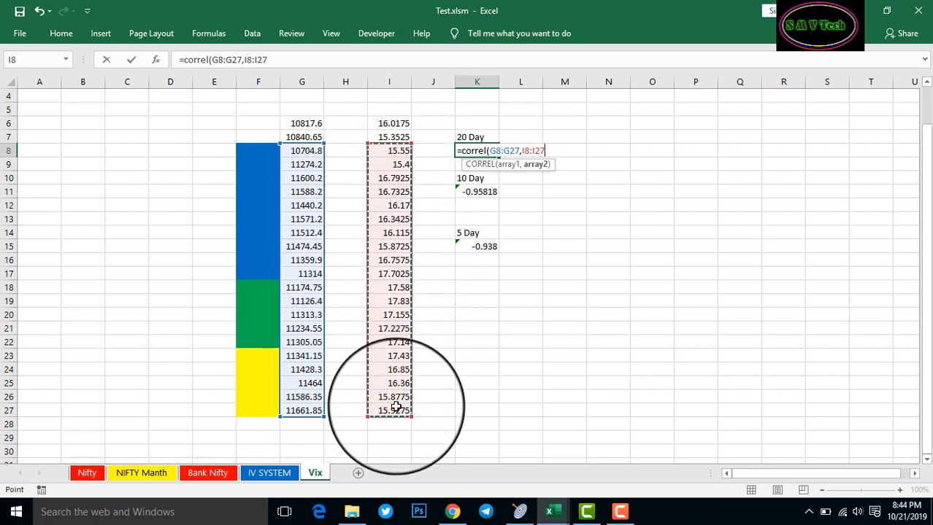
pyautogui.write(')')
pyautogui.press('Return')
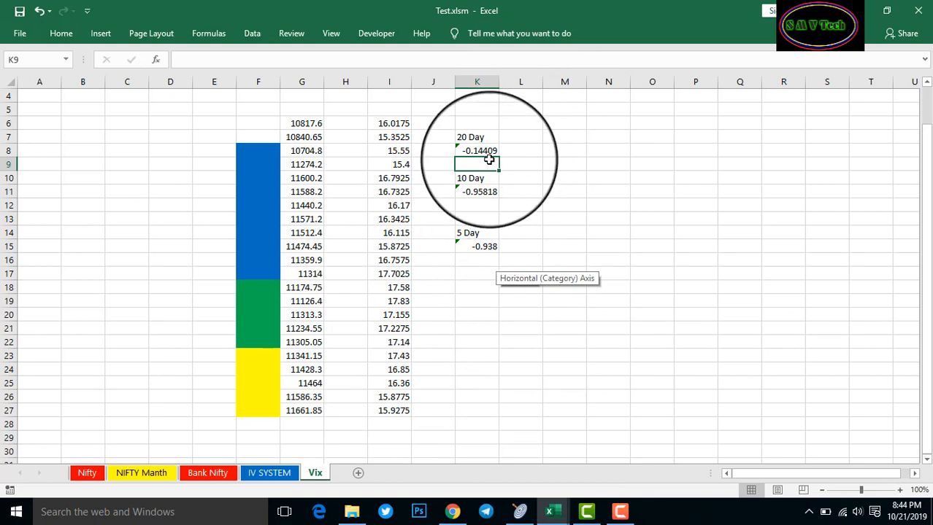
# Select cell M15 for the strength label
pyautogui.click(531, 222)
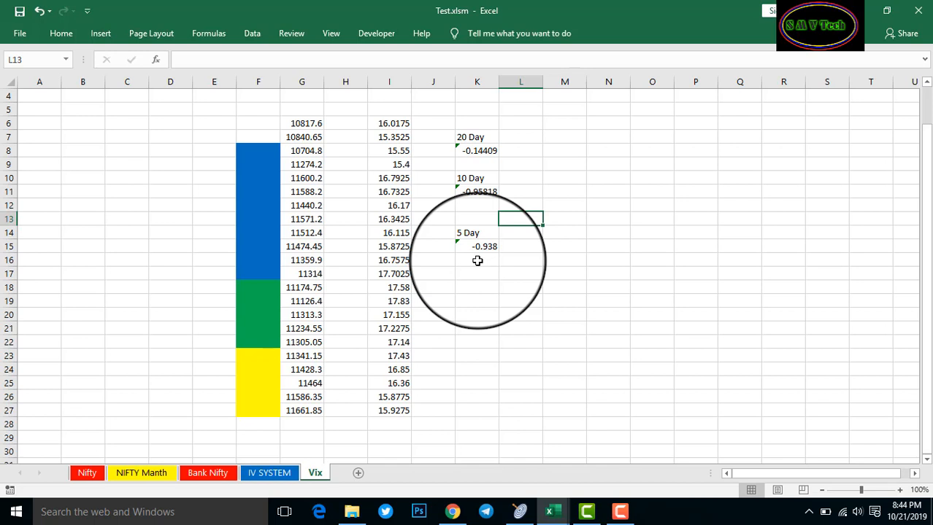
pyautogui.click(529, 247)
pyautogui.click(577, 247)
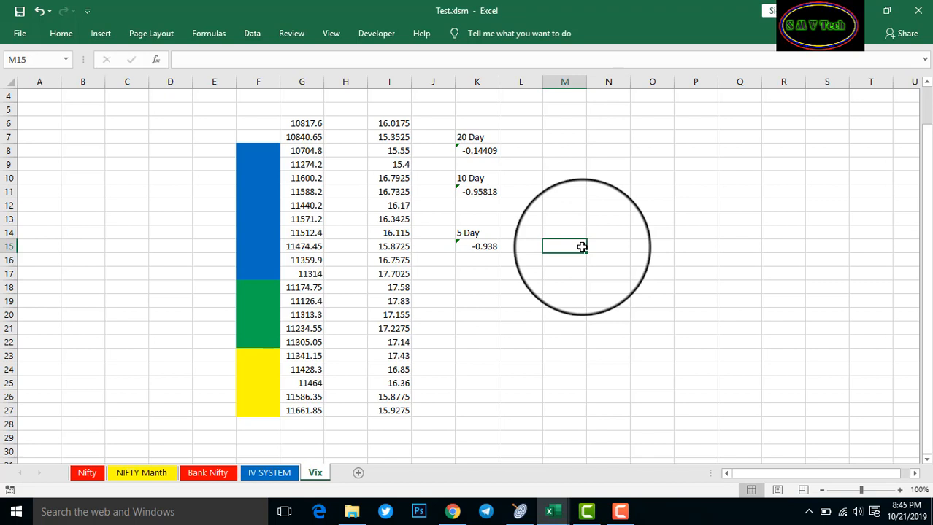
# Start M15's formula with =IF(K15>=0.9,"Strong Positive", and open a nested IF
pyautogui.write('=i')
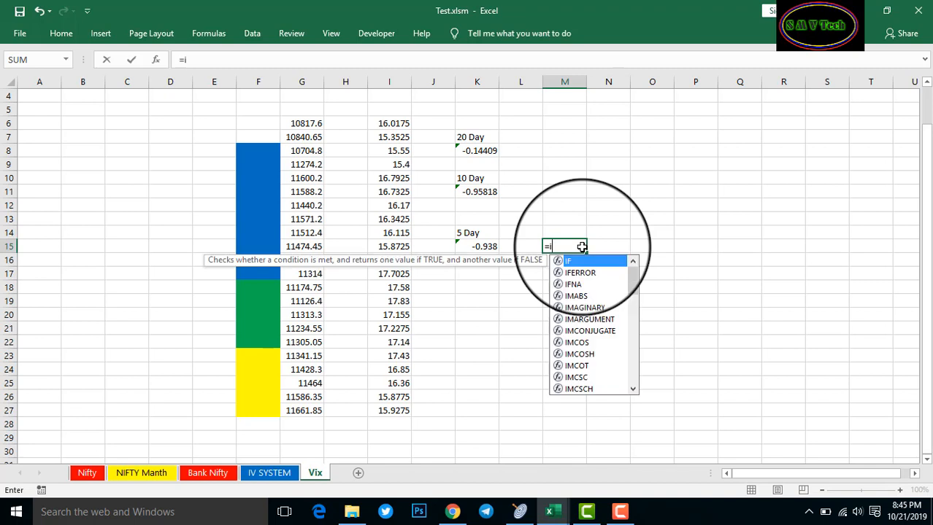
pyautogui.write('f(')
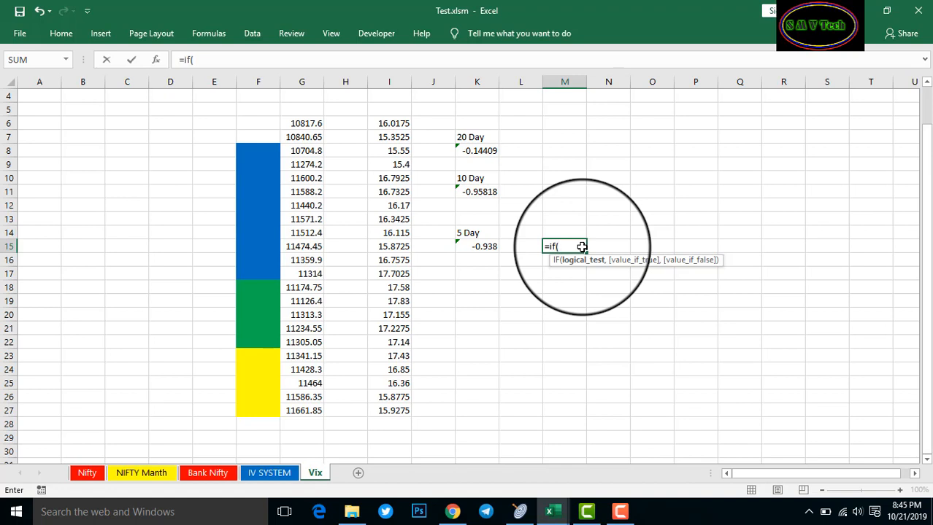
pyautogui.click(475, 247)
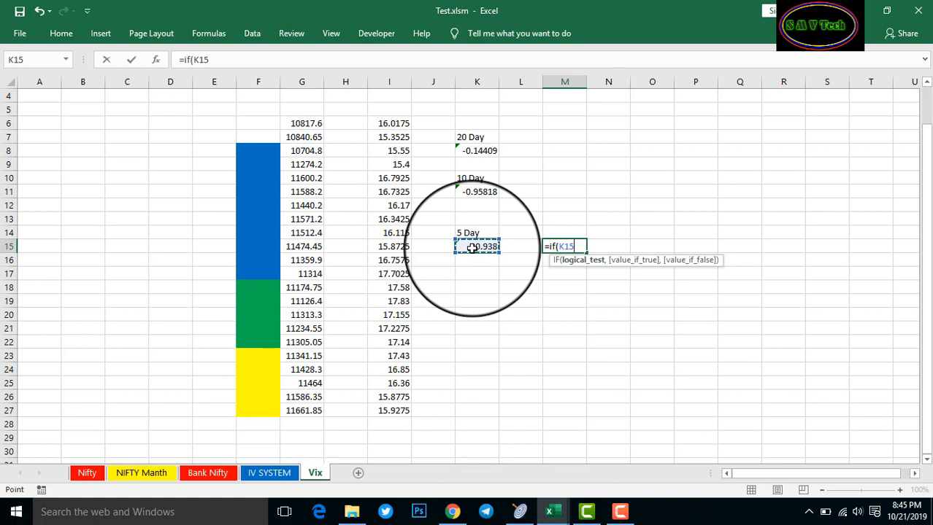
pyautogui.write('>=0.9,')
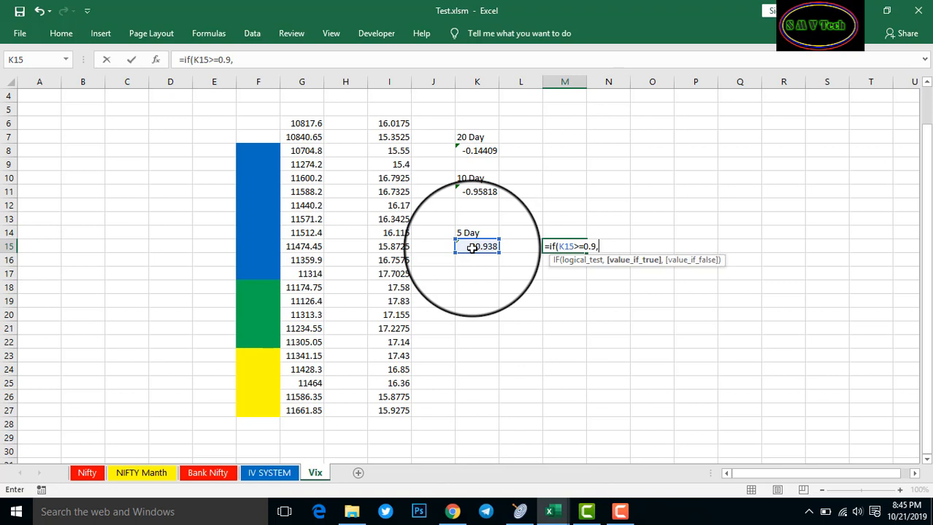
pyautogui.write('"')
pyautogui.write('Strong Ps')
pyautogui.press('BackSpace')
pyautogui.write('osi')
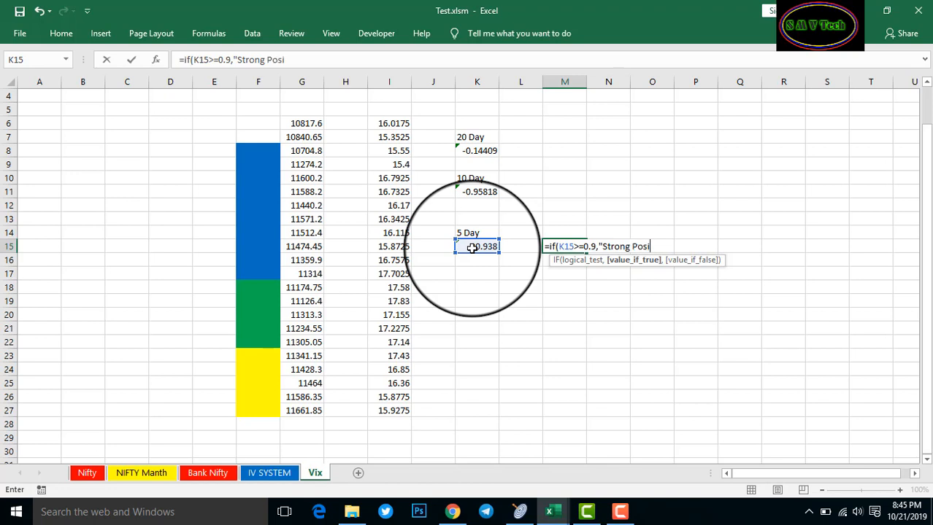
pyautogui.write('tive",')
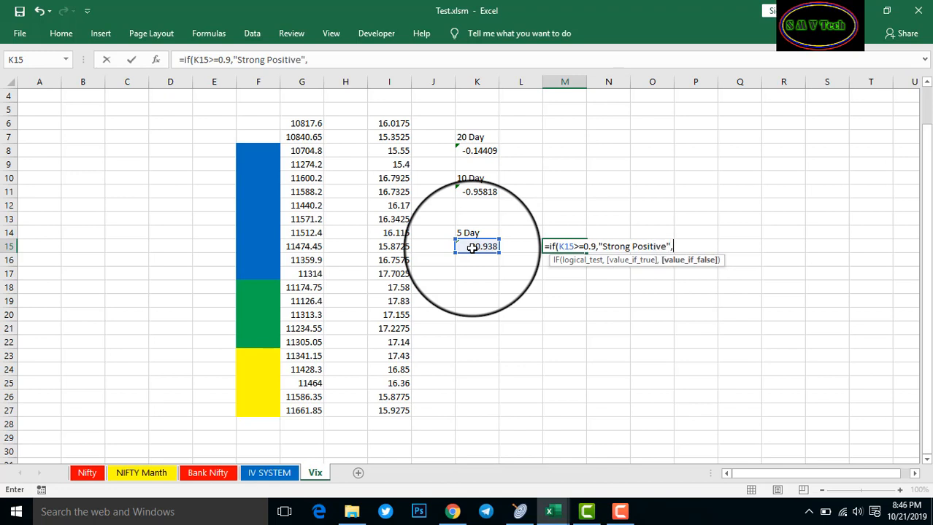
pyautogui.write('I')
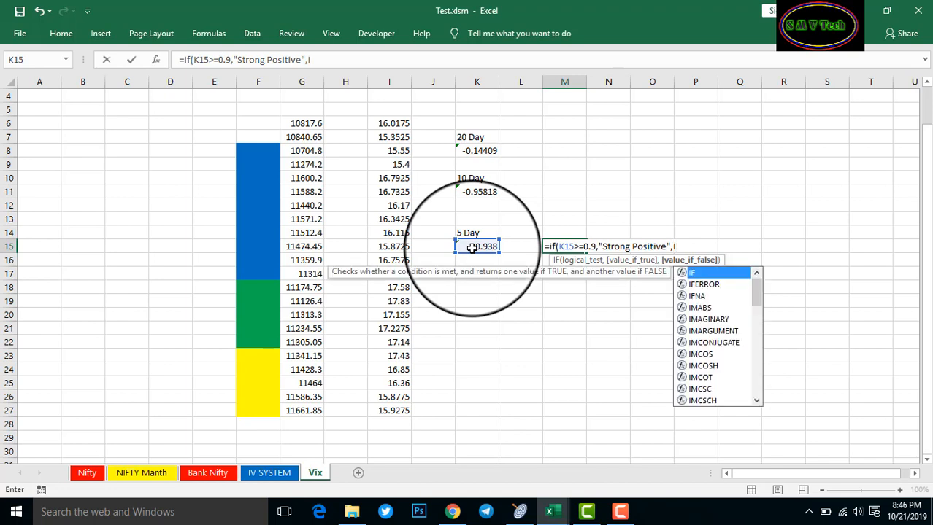
pyautogui.write('F')
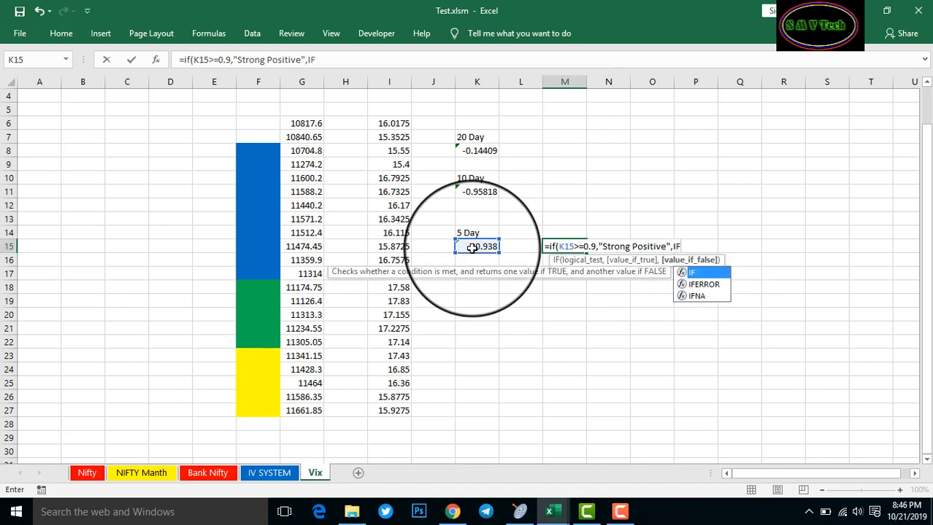
pyautogui.write('(')
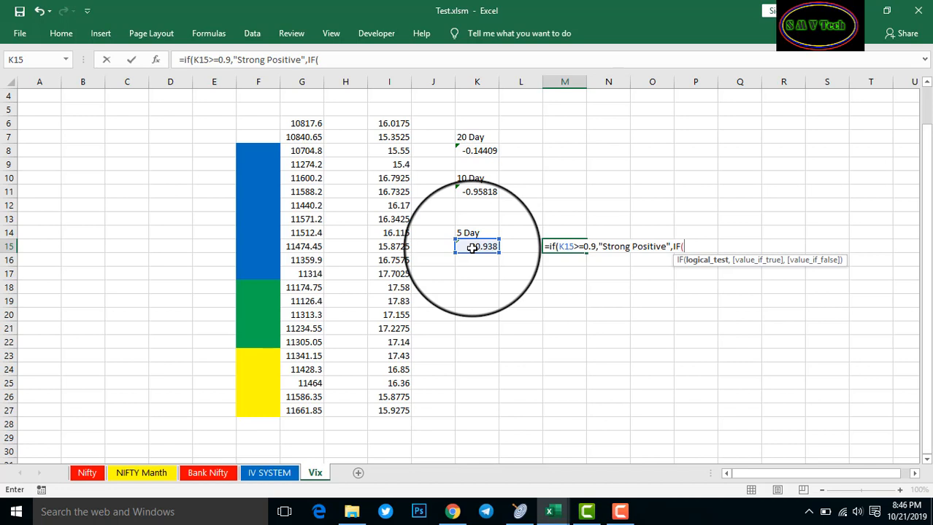
# Add the tier K15>=0.6 returning "Positive", then open another nested IF
pyautogui.click(472, 248)
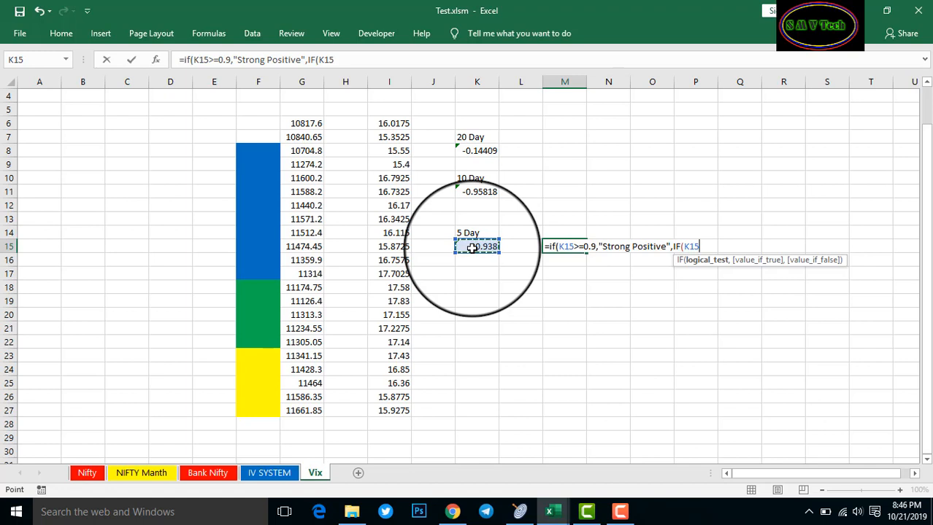
pyautogui.write('>')
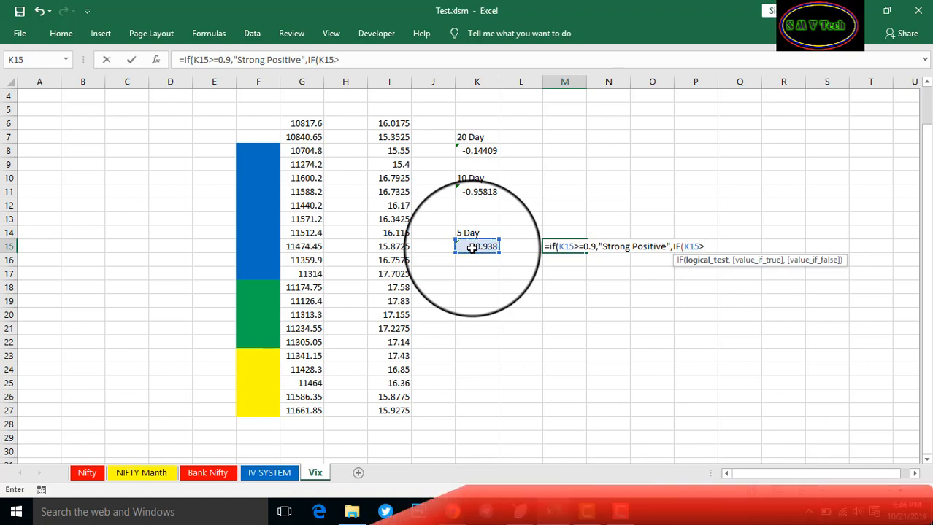
pyautogui.write('=')
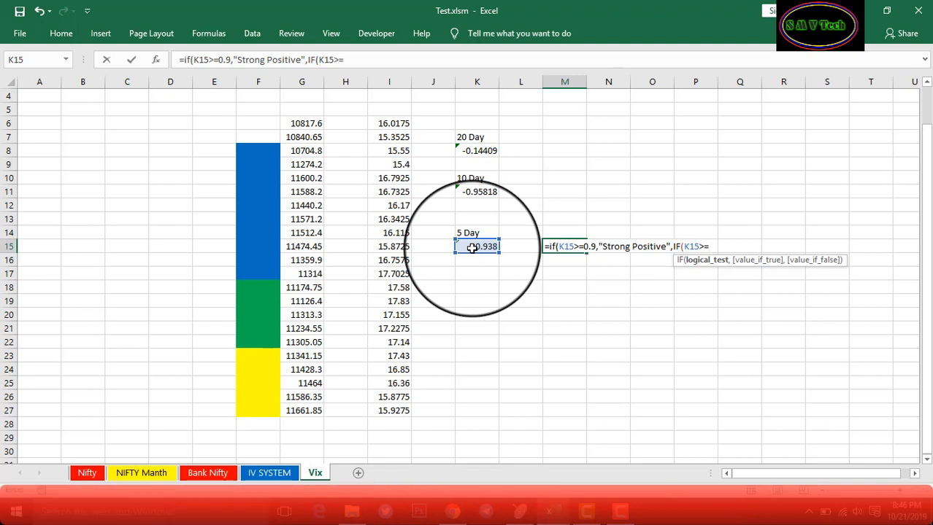
pyautogui.write('0.6')
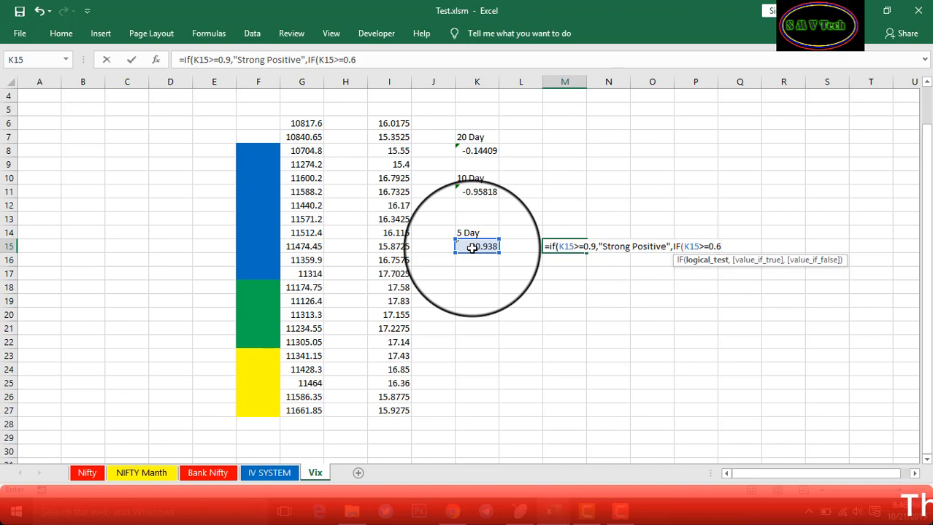
pyautogui.write(',')
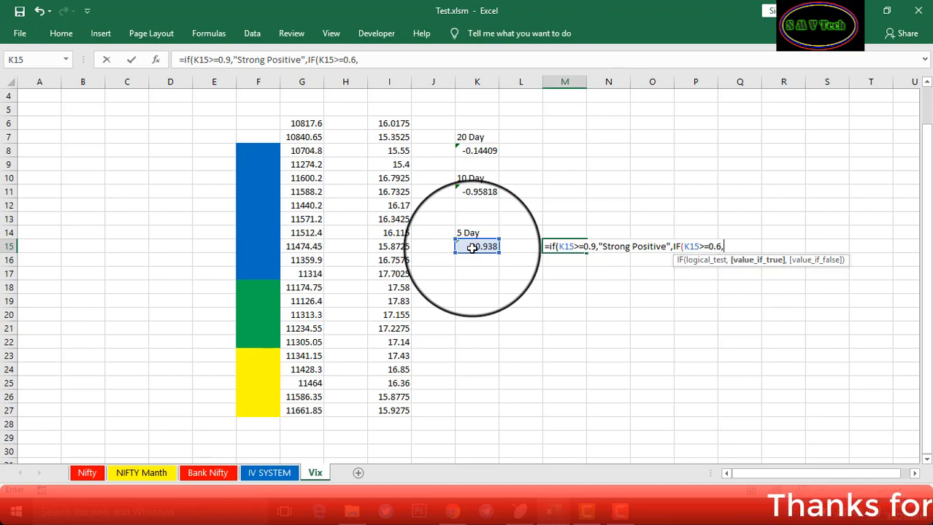
pyautogui.write('po')
pyautogui.press('BackSpace')
pyautogui.press('BackSpace')
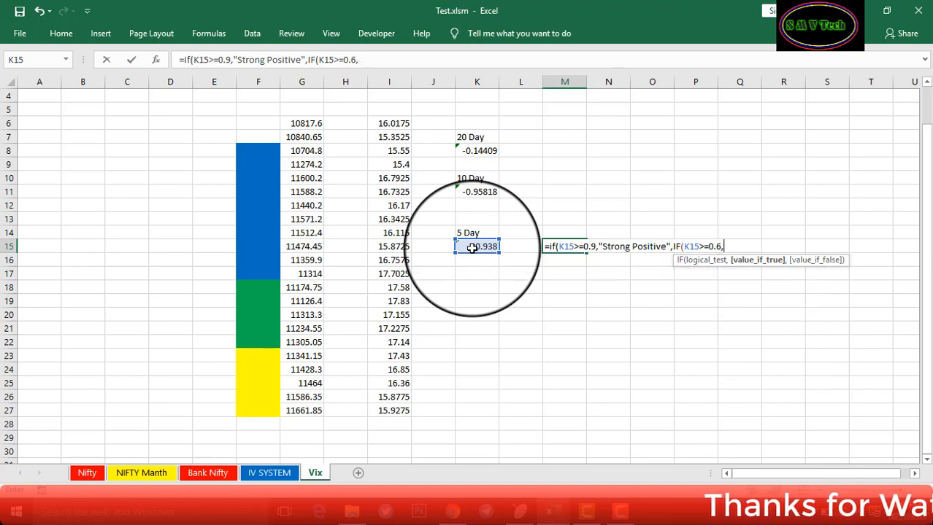
pyautogui.write('"Posit')
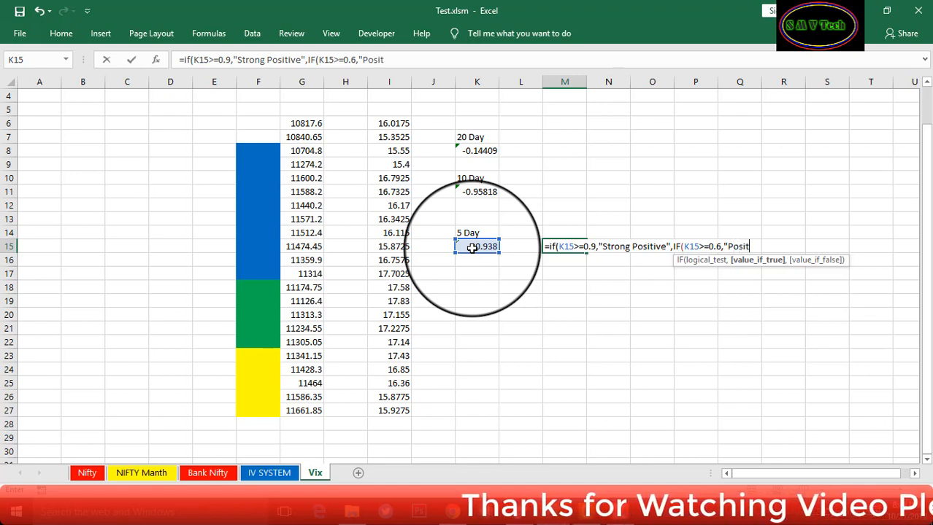
pyautogui.write('ive"')
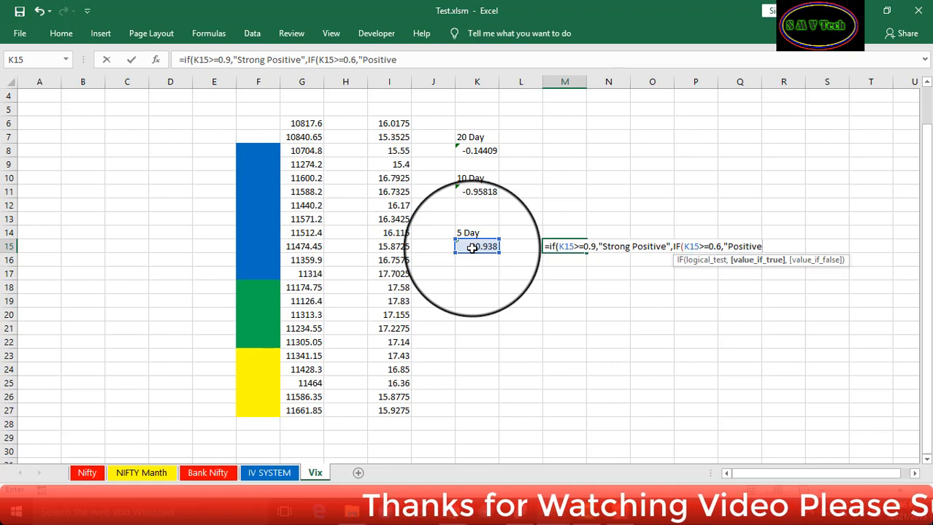
pyautogui.write(',')
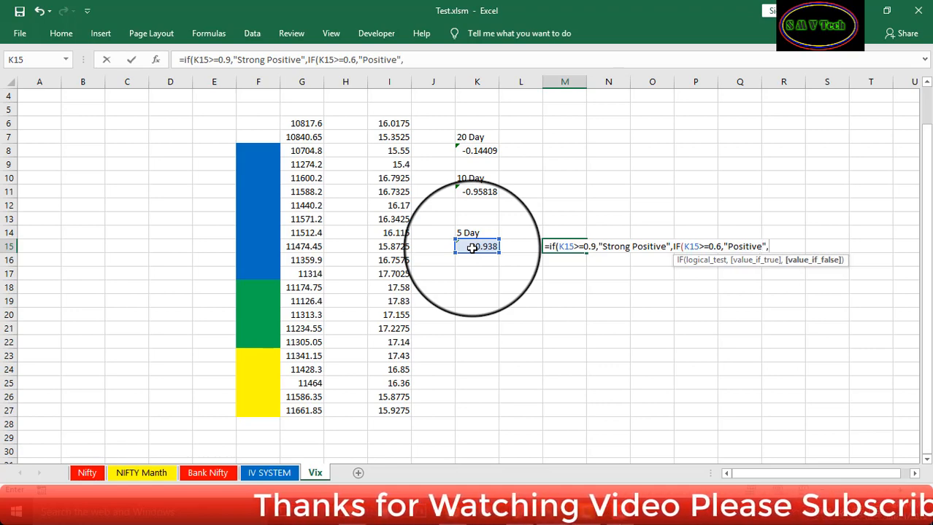
pyautogui.write('If')
pyautogui.press('BackSpace')
pyautogui.write('F(')
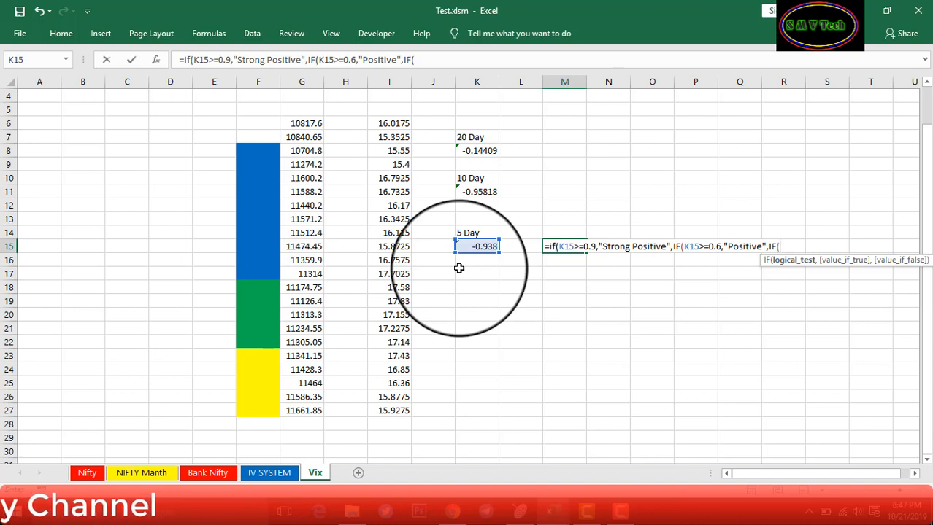
# Add the tier K15>=-0.4 returning "Weak", then begin a fourth IF testing K15<=
pyautogui.click(482, 246)
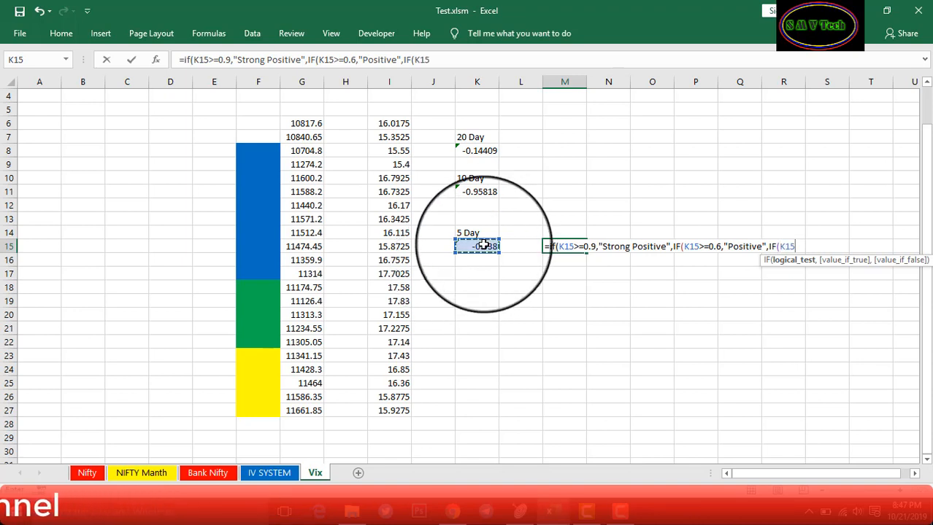
pyautogui.write('>+')
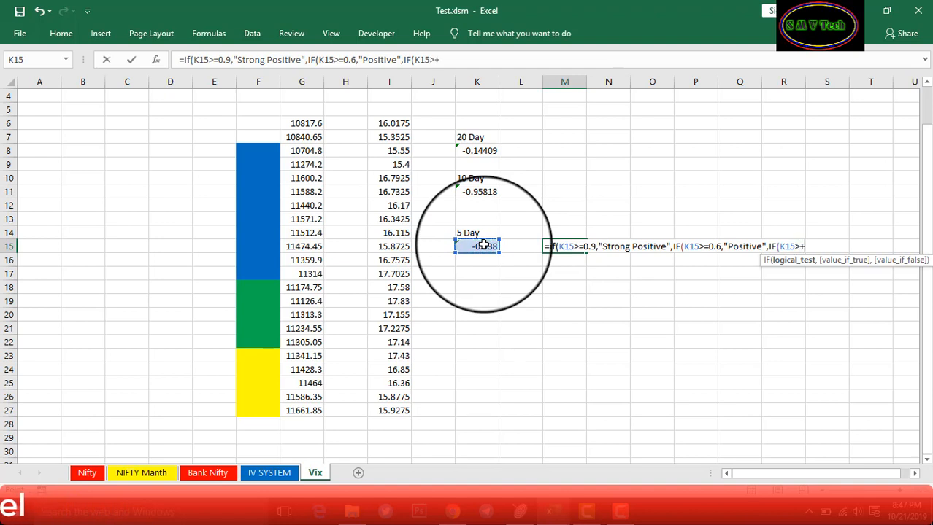
pyautogui.press('BackSpace')
pyautogui.write('=-0.4')
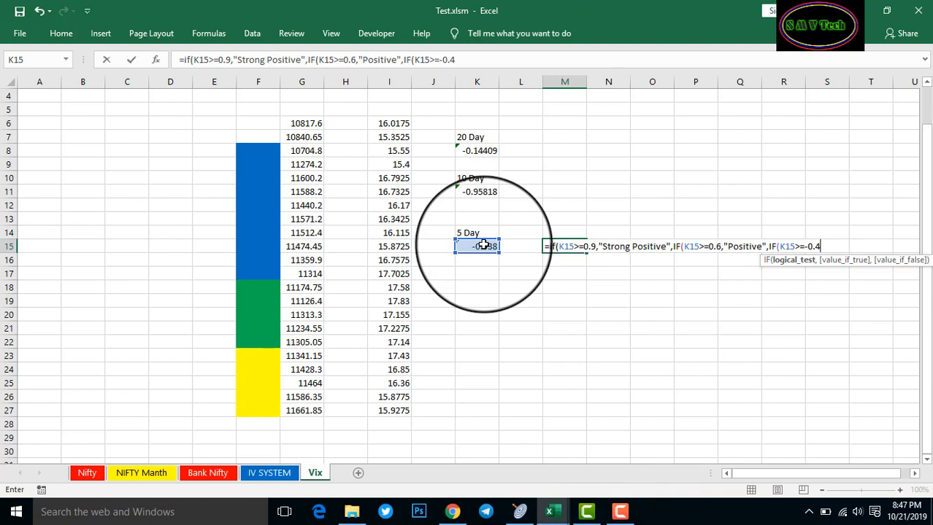
pyautogui.write(',"W')
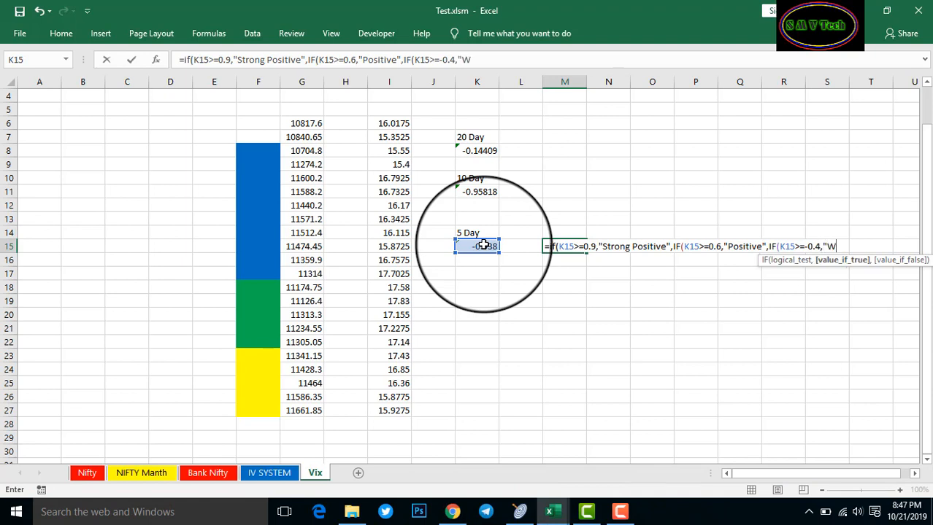
pyautogui.write('eak')
pyautogui.write('"')
pyautogui.write(',')
pyautogui.write('If')
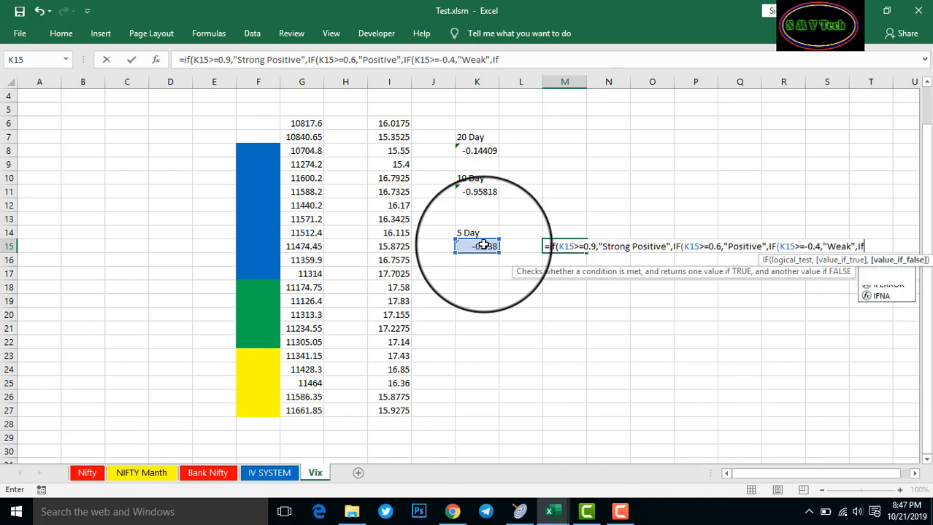
pyautogui.press('BackSpace')
pyautogui.write('F')
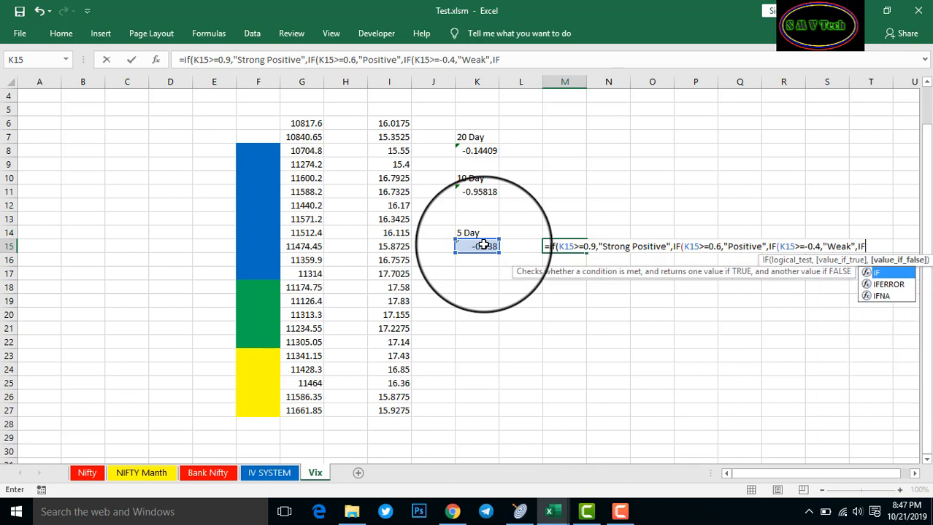
pyautogui.write('(')
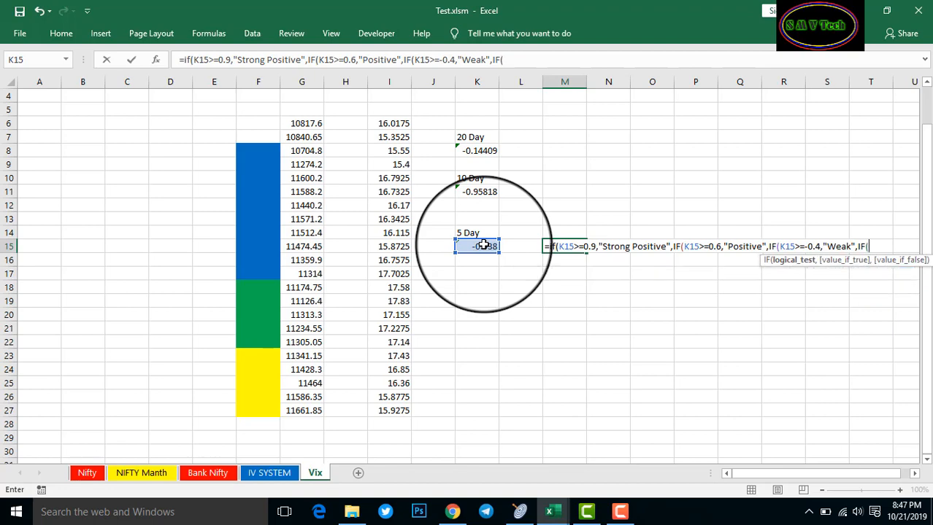
pyautogui.click(484, 245)
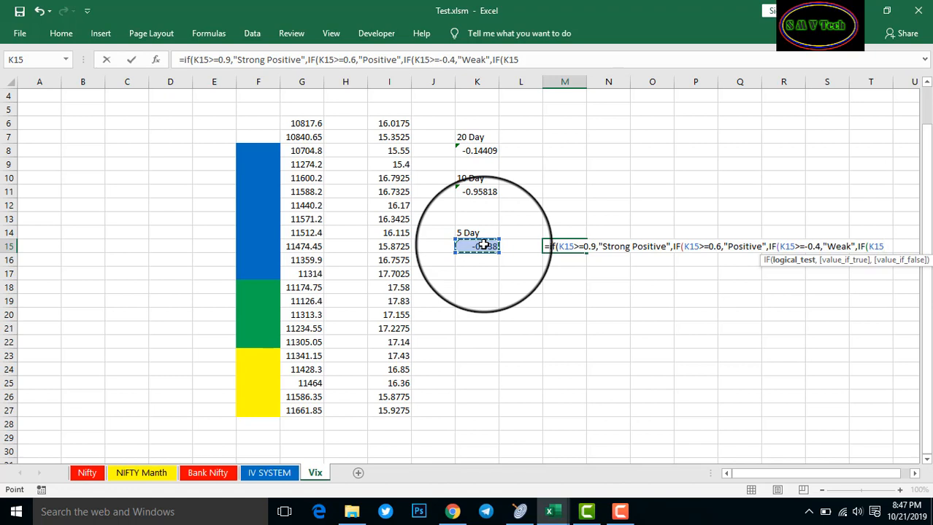
pyautogui.write('<=')
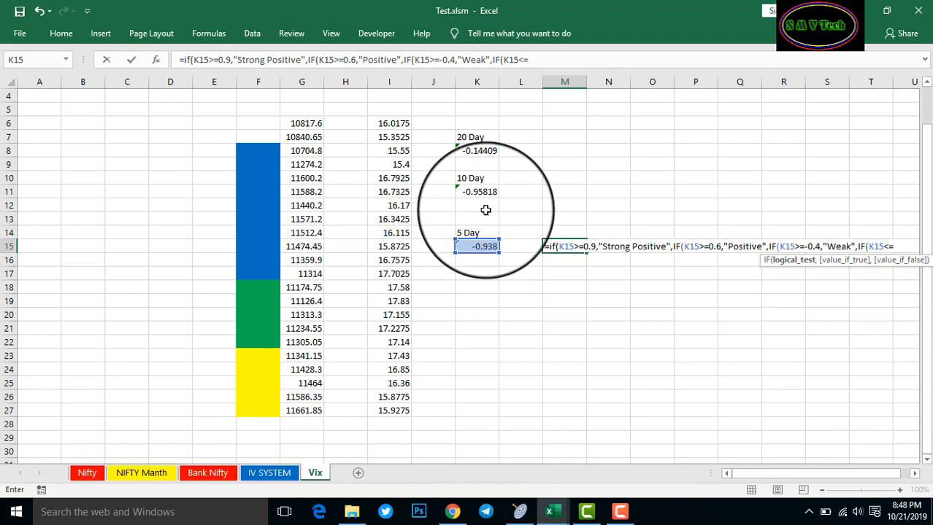
# Append -0.9,"strong Negative",IF( in the formula bar and reference K15 for the fifth test
pyautogui.click(231, 61)
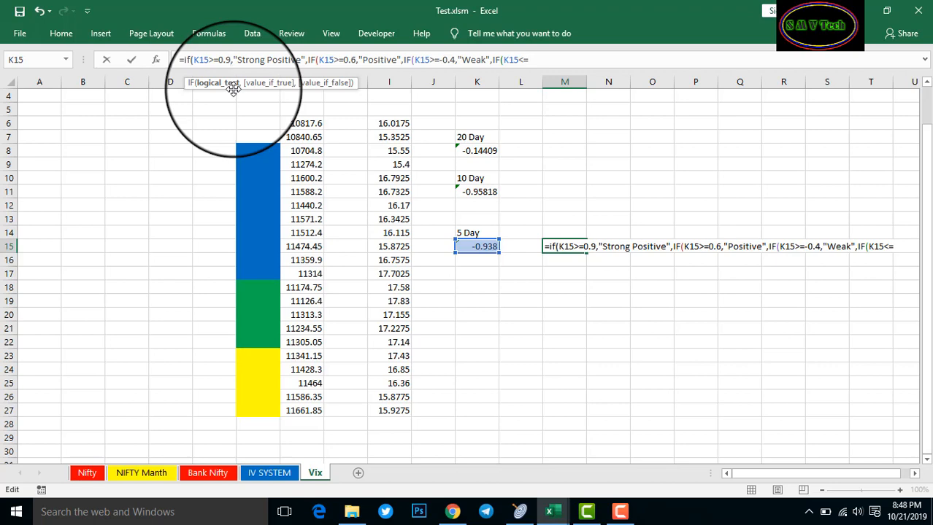
pyautogui.click(551, 61)
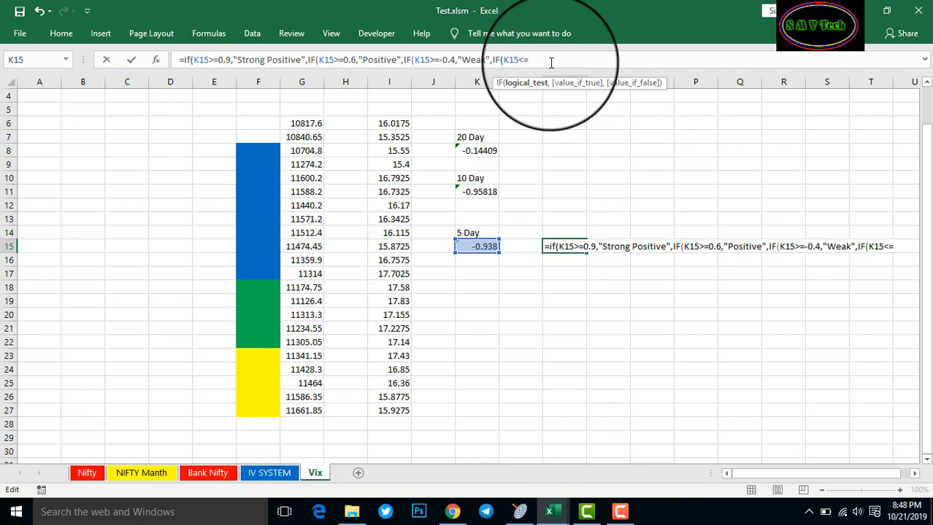
pyautogui.write('-0.9')
pyautogui.write(',"')
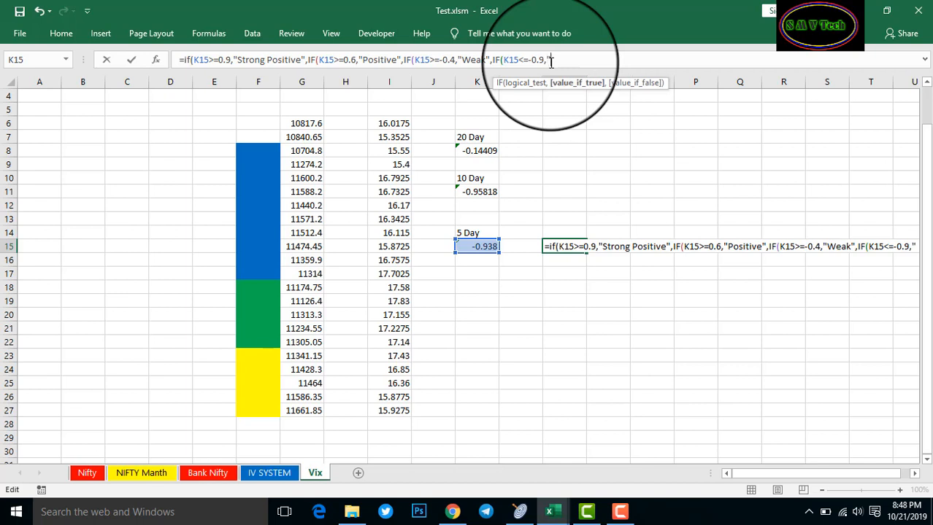
pyautogui.write('s')
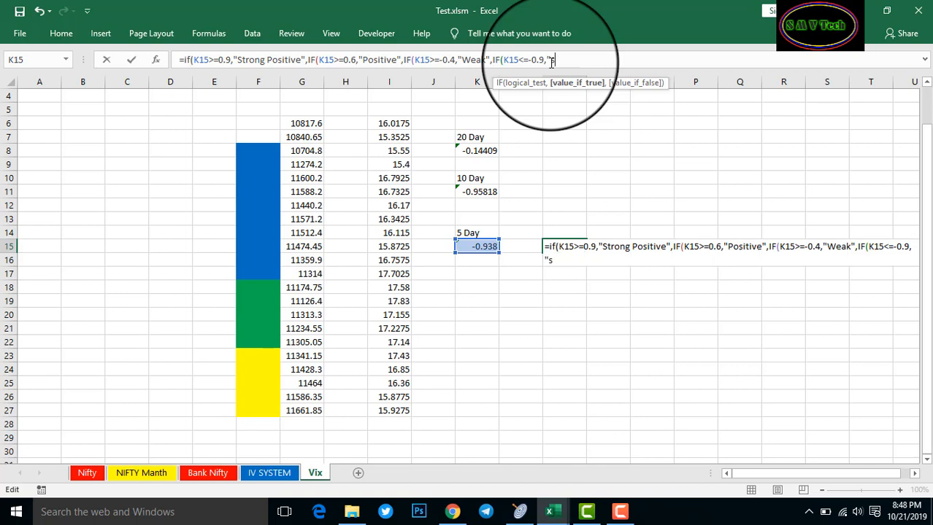
pyautogui.write('trong')
pyautogui.write('Negat')
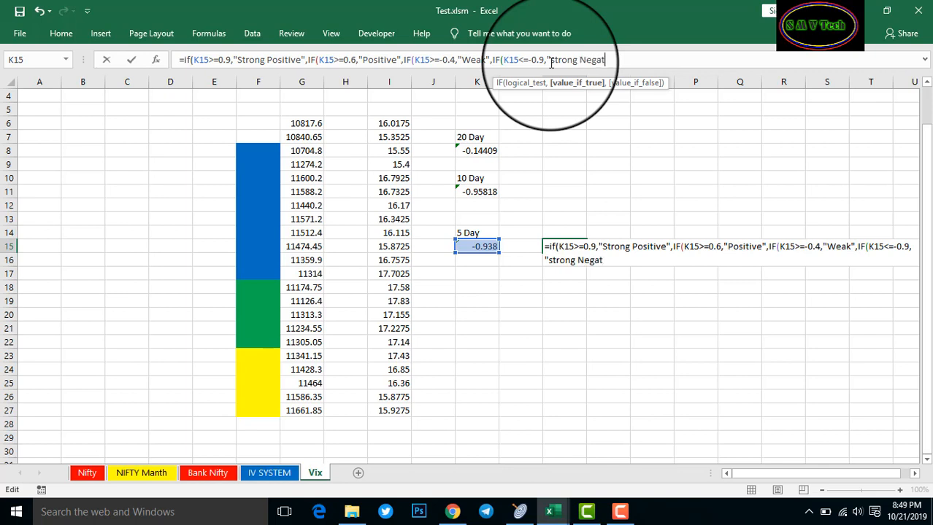
pyautogui.write('ive",')
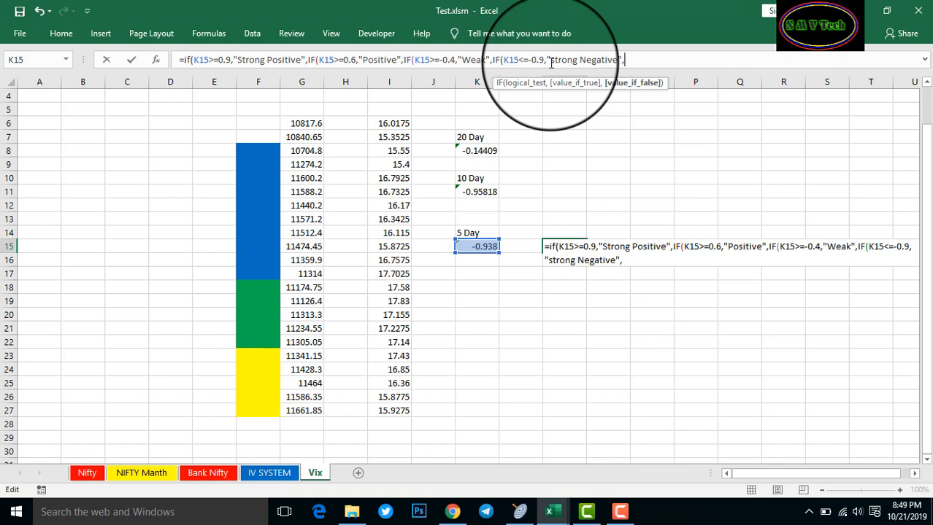
pyautogui.write('I')
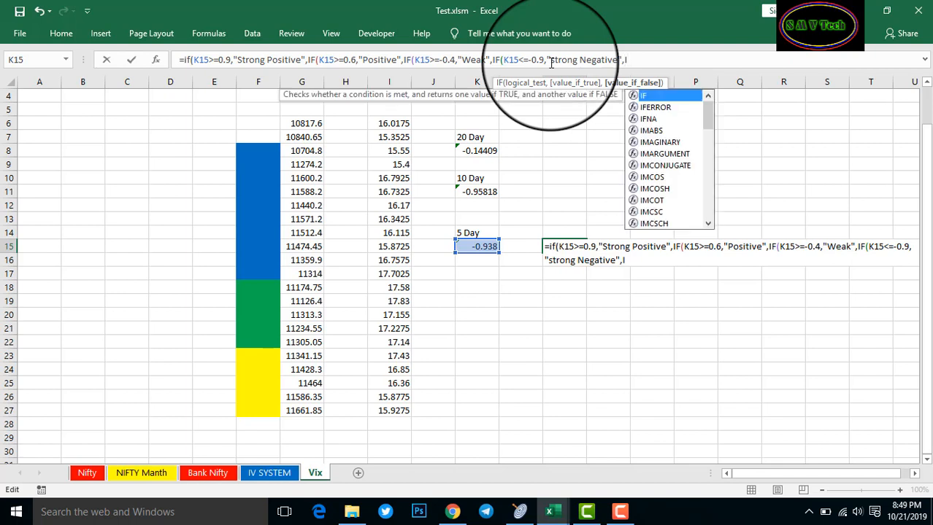
pyautogui.write('F(')
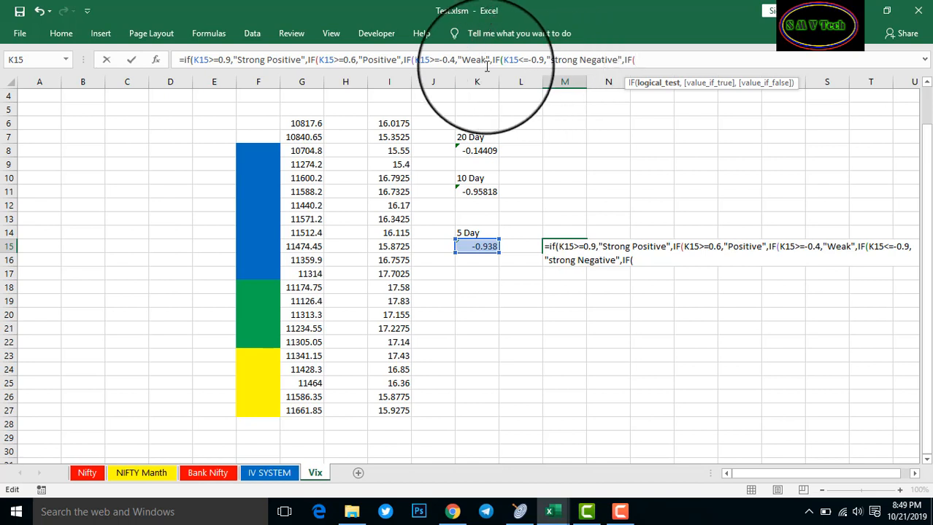
pyautogui.click(481, 246)
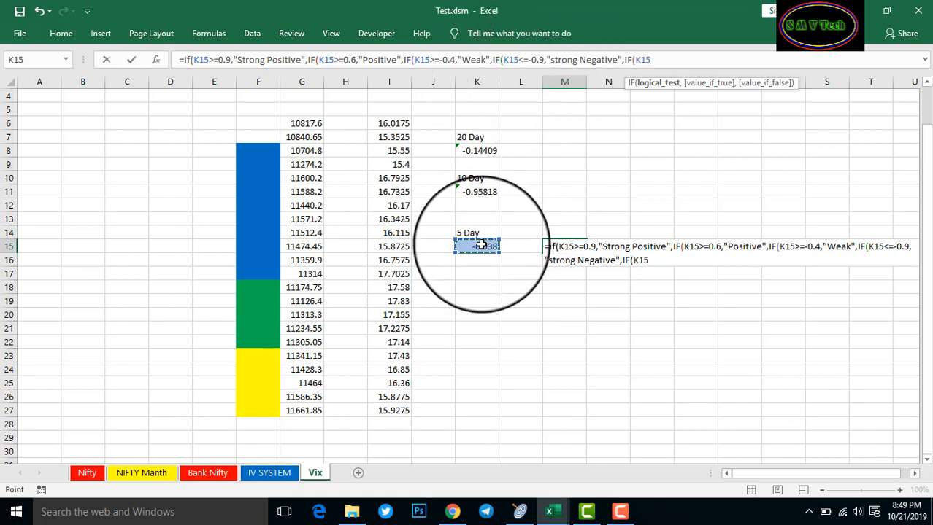
# Add the tier K15<=-0.6 returning "Negative" and close the formula with ,""))))
pyautogui.write('<=-')
pyautogui.write('0.6,')
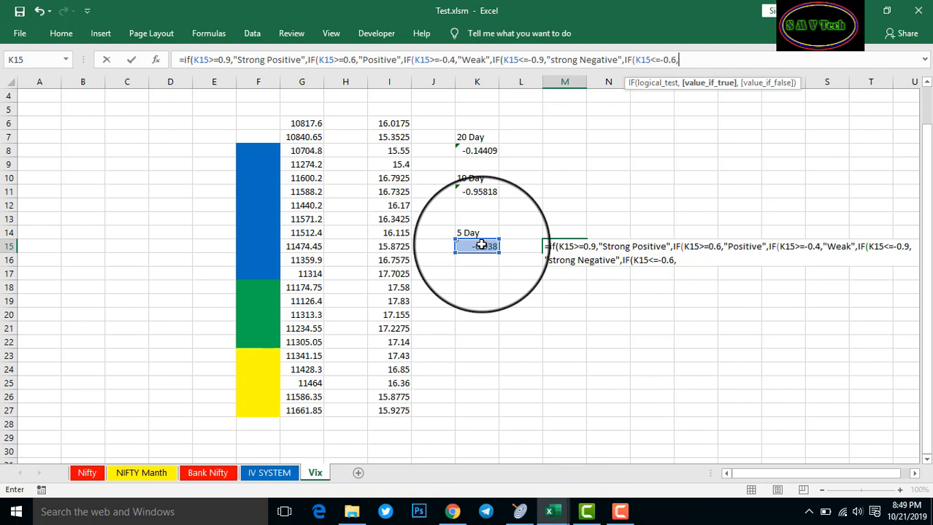
pyautogui.write('"negative')
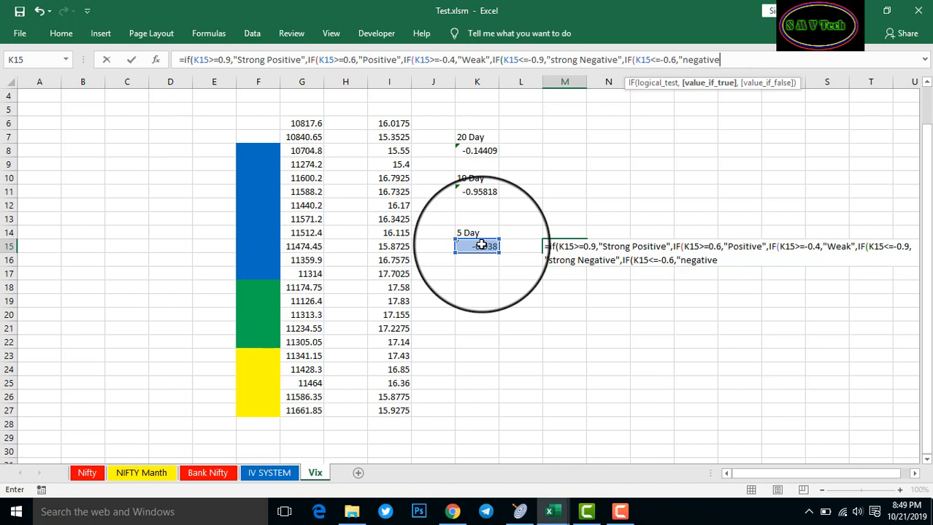
pyautogui.moveTo(683, 64); pyautogui.dragTo(688, 66)
pyautogui.doubleClick(689, 67)
pyautogui.click(688, 68)
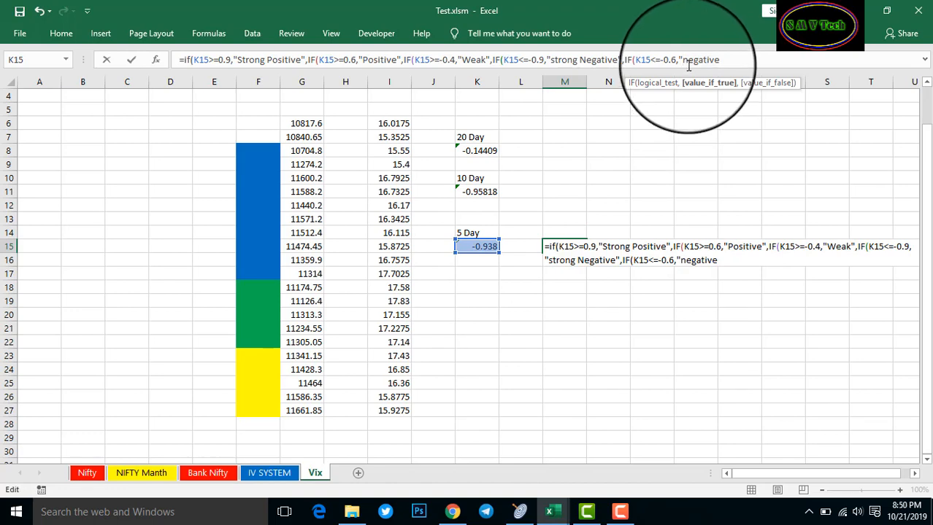
pyautogui.press('BackSpace')
pyautogui.write('N')
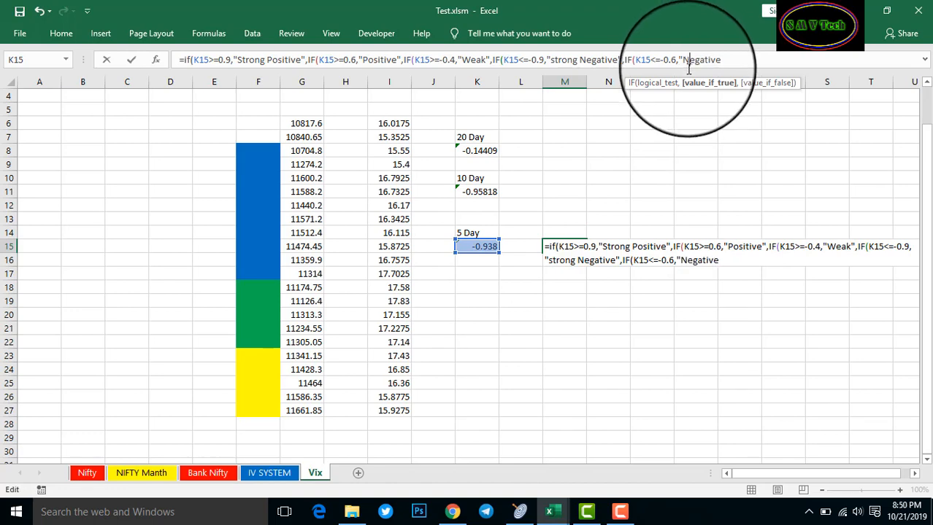
pyautogui.press('End')
pyautogui.write('",')
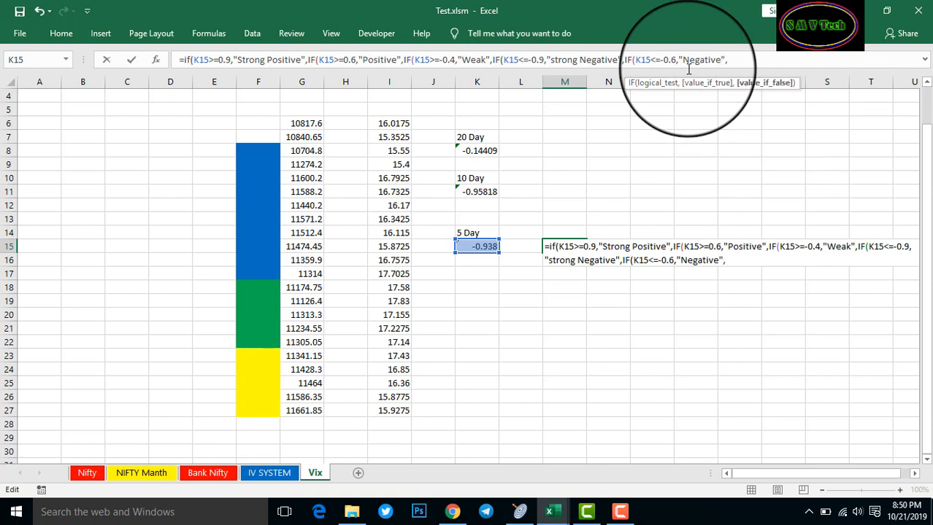
pyautogui.write('"")))))')
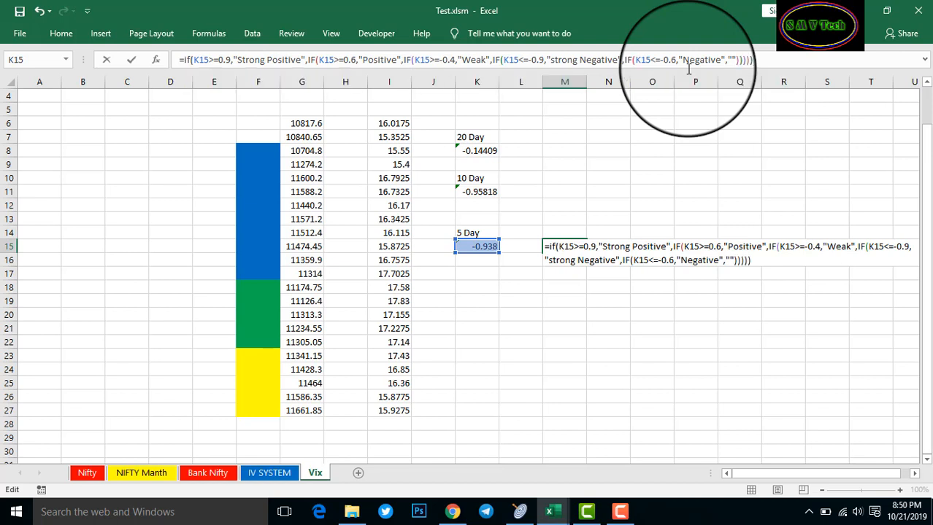
# Commit M15's formula and test K15 with the values 1, 0.7 and 0.4
pyautogui.press('Return')
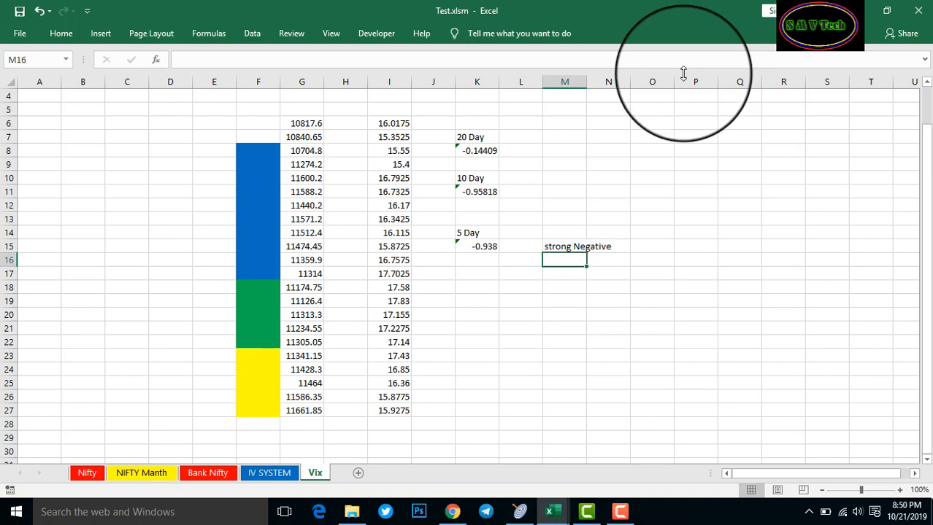
pyautogui.click(484, 247)
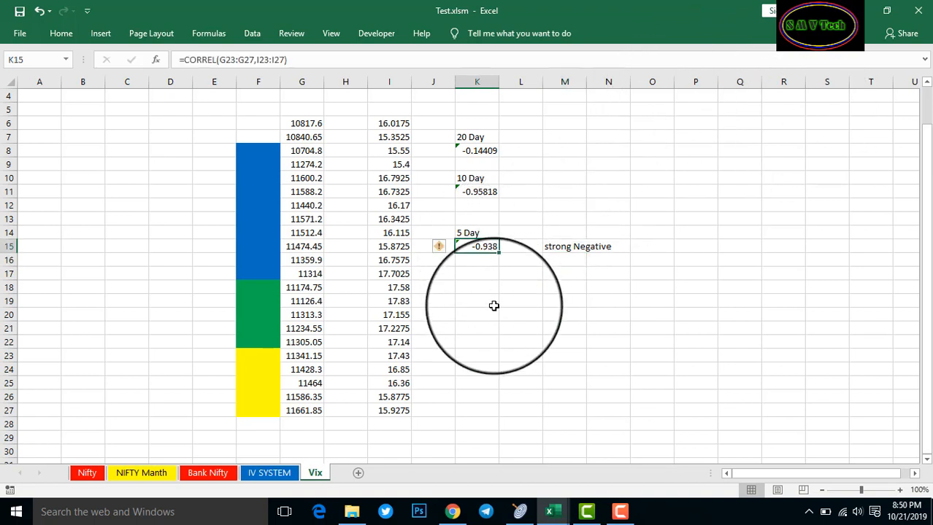
pyautogui.write('1')
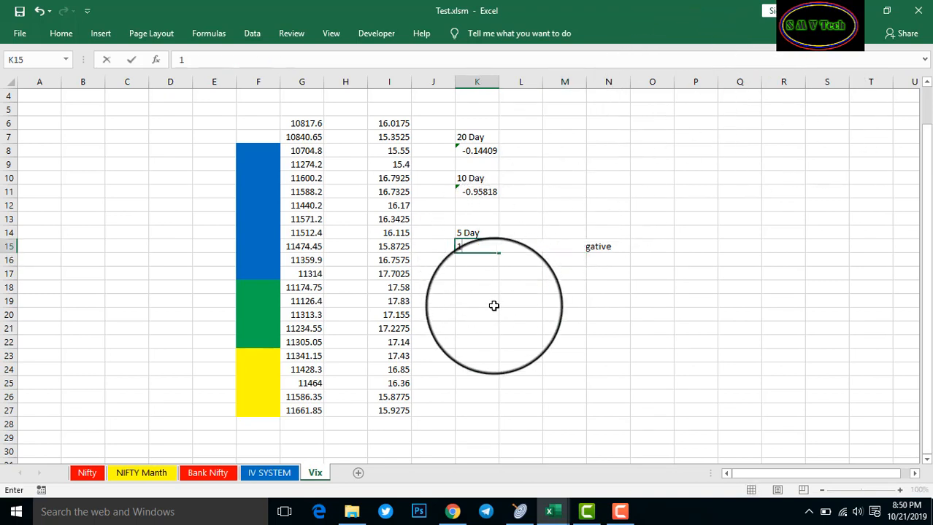
pyautogui.press('Return')
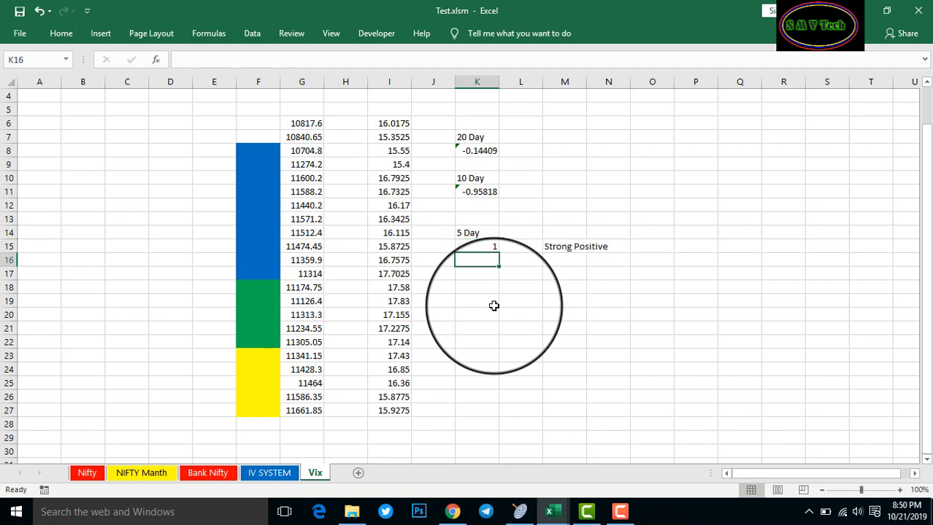
pyautogui.click(491, 245)
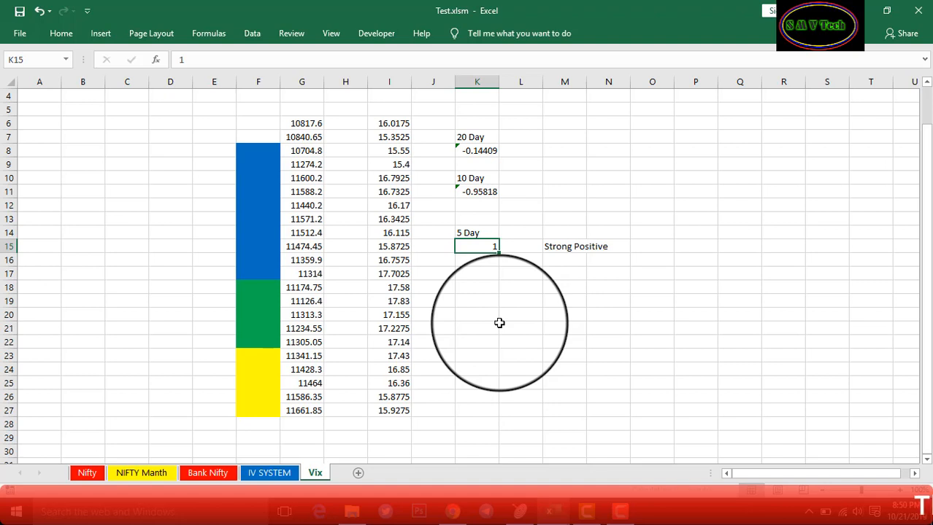
pyautogui.write('0.7')
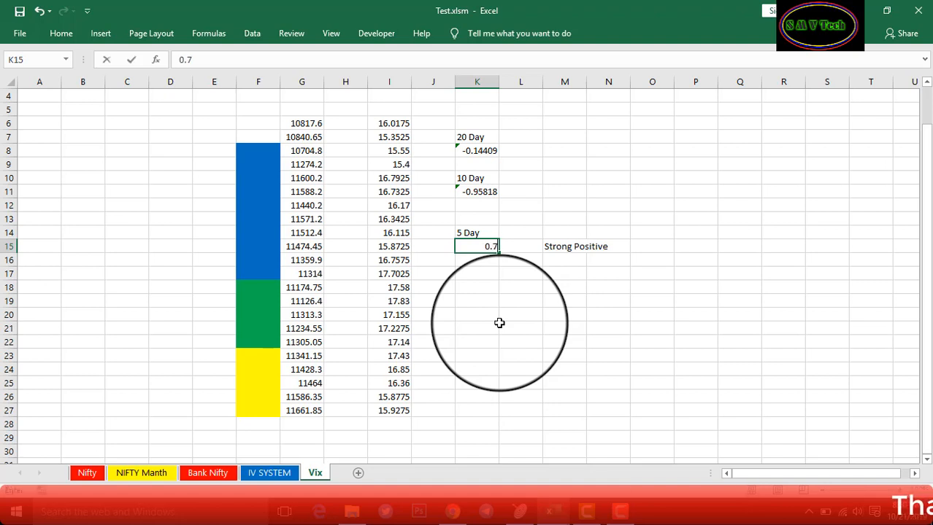
pyautogui.press('Return')
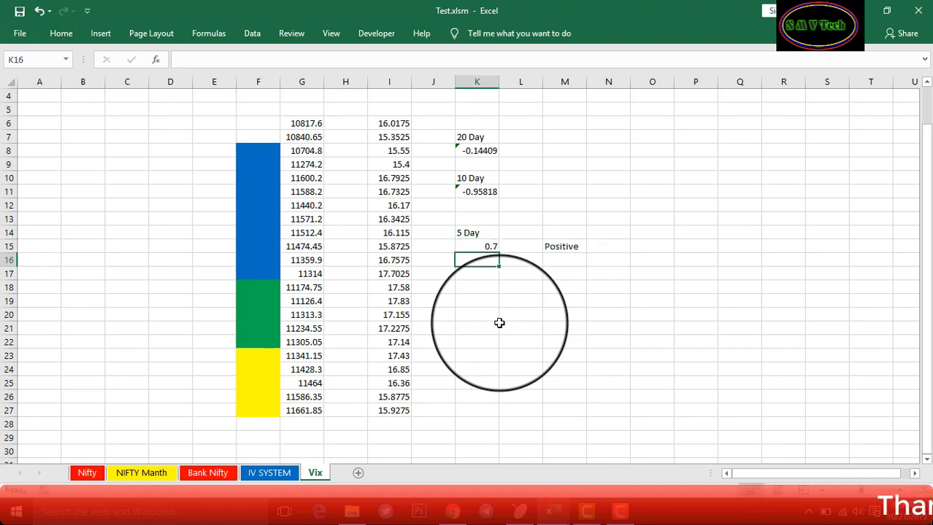
pyautogui.click(486, 247)
pyautogui.write('0.4')
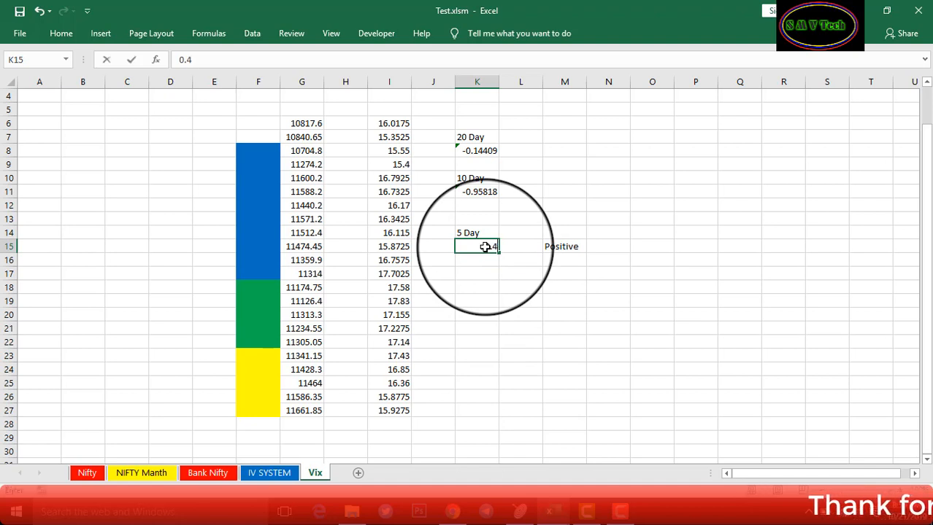
pyautogui.press('Return')
# Test K15 with 0.5, -0.5 and -0.6, which M15 labels Negative
pyautogui.click(485, 247)
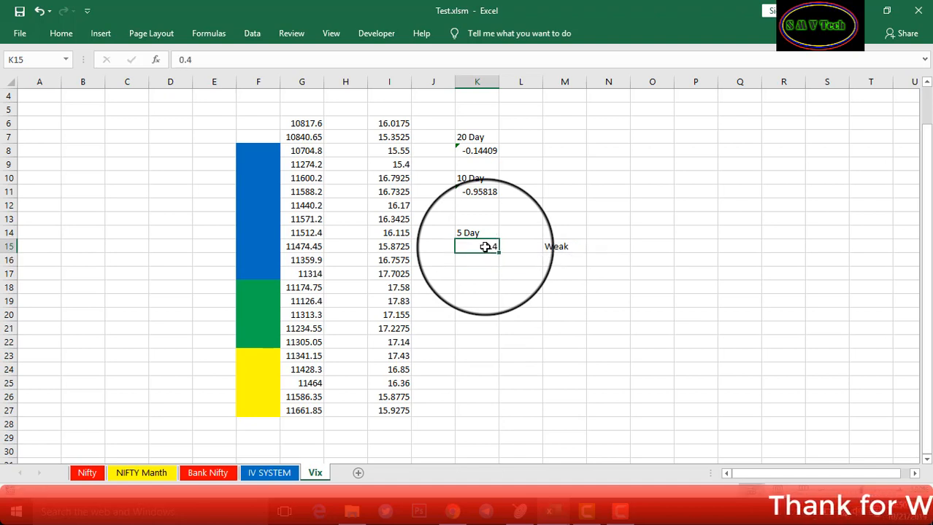
pyautogui.write('0.5')
pyautogui.hotkey('ctrl', 'Return')
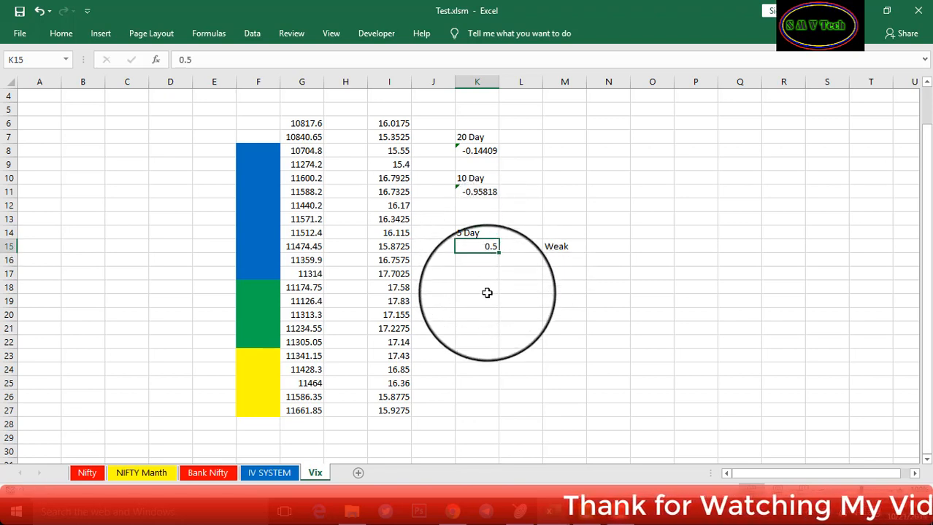
pyautogui.write('-0.5')
pyautogui.press('Return')
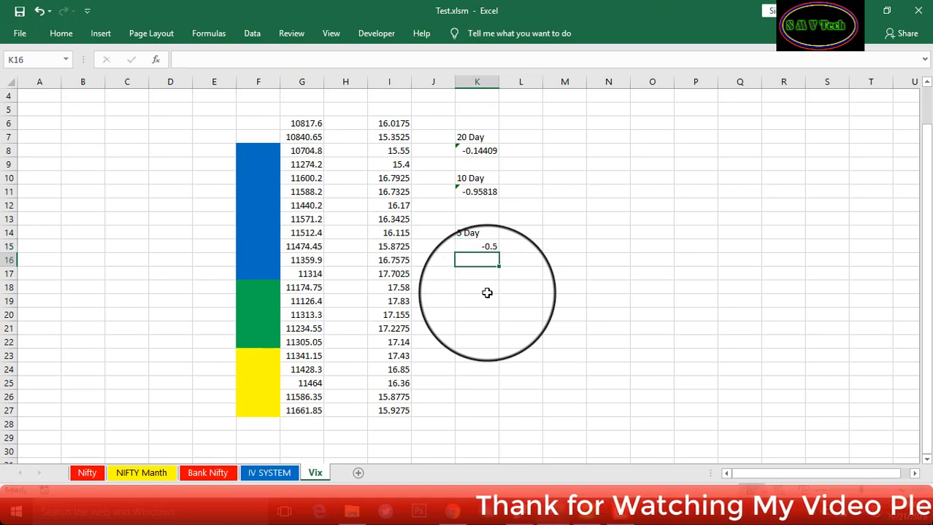
pyautogui.click(489, 243)
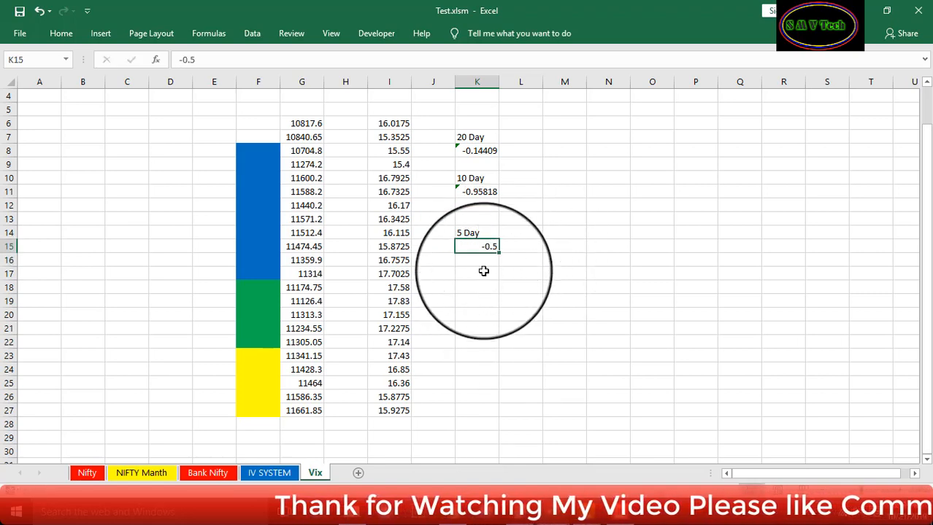
pyautogui.write('-0.6')
pyautogui.press('Return')
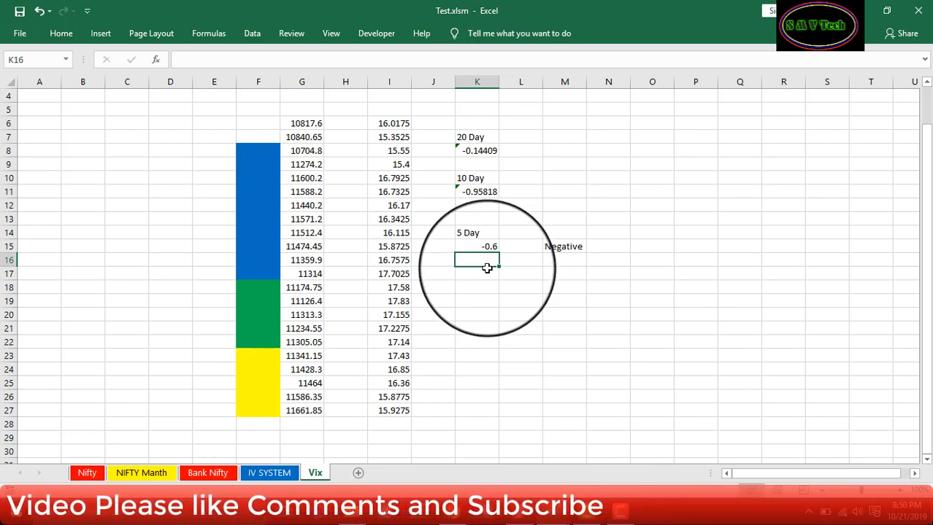
pyautogui.click(487, 246)
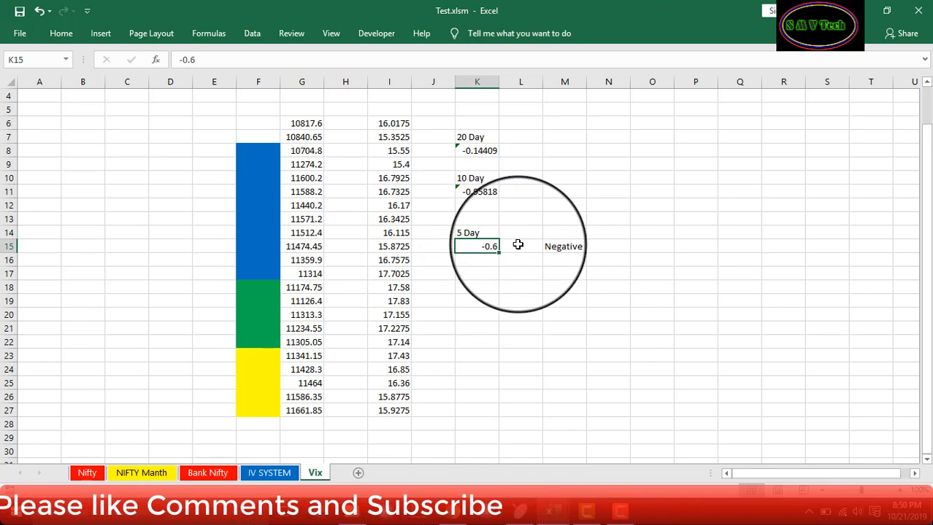
pyautogui.click(564, 247)
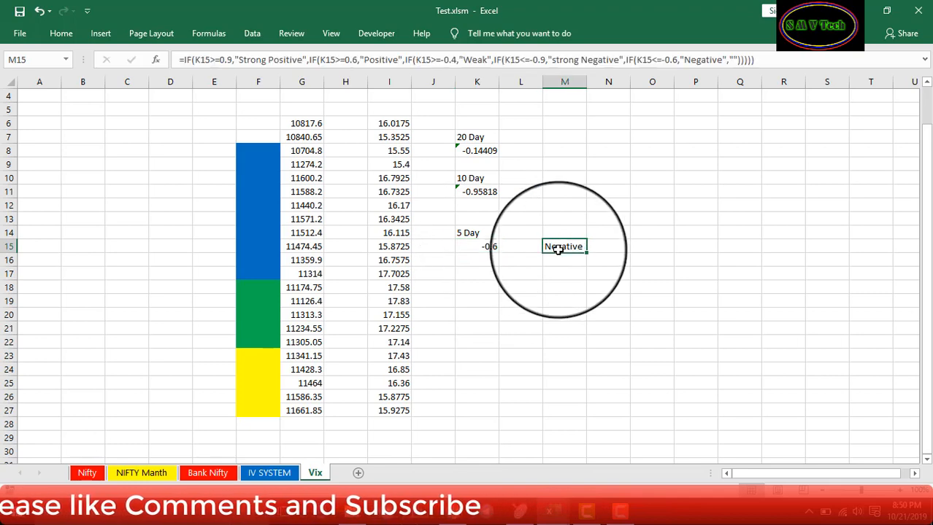
# Change the Weak threshold in M15's formula from -0.4 to -0.5
pyautogui.click(456, 60)
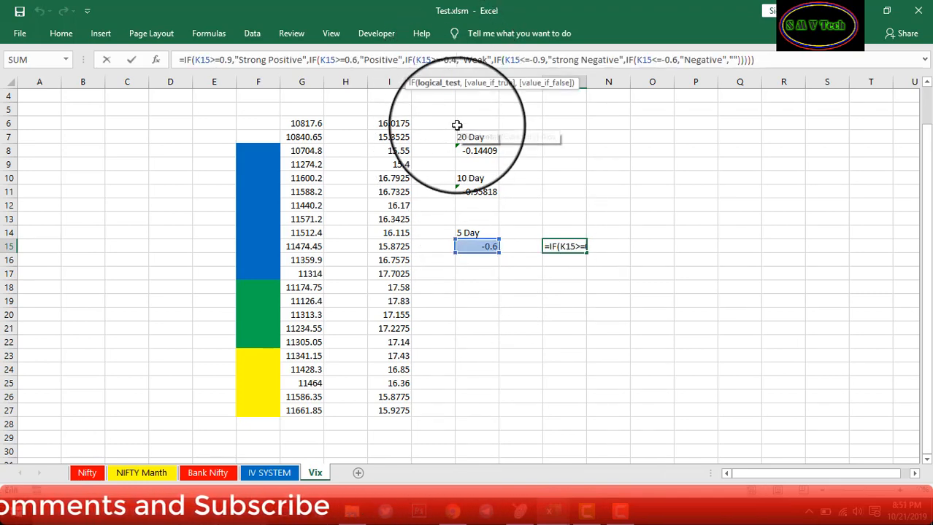
pyautogui.press('BackSpace')
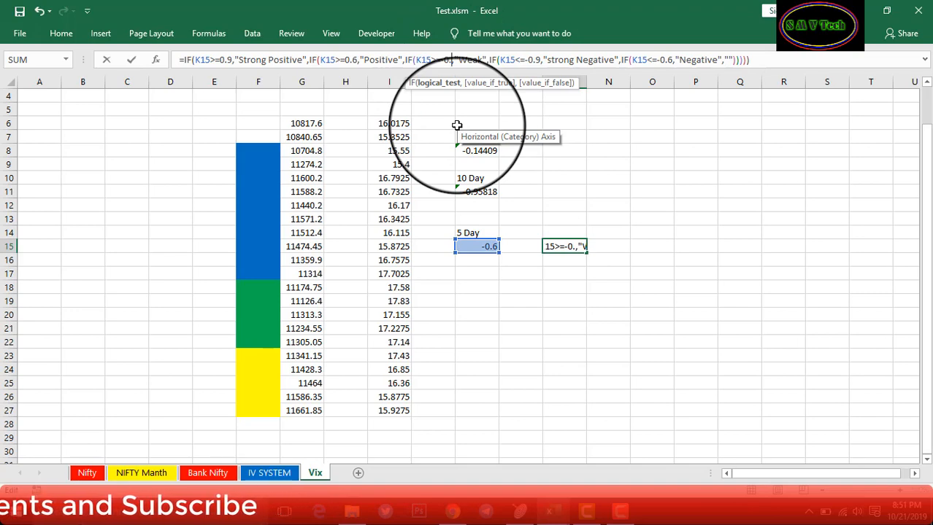
pyautogui.write('5')
pyautogui.press('Return')
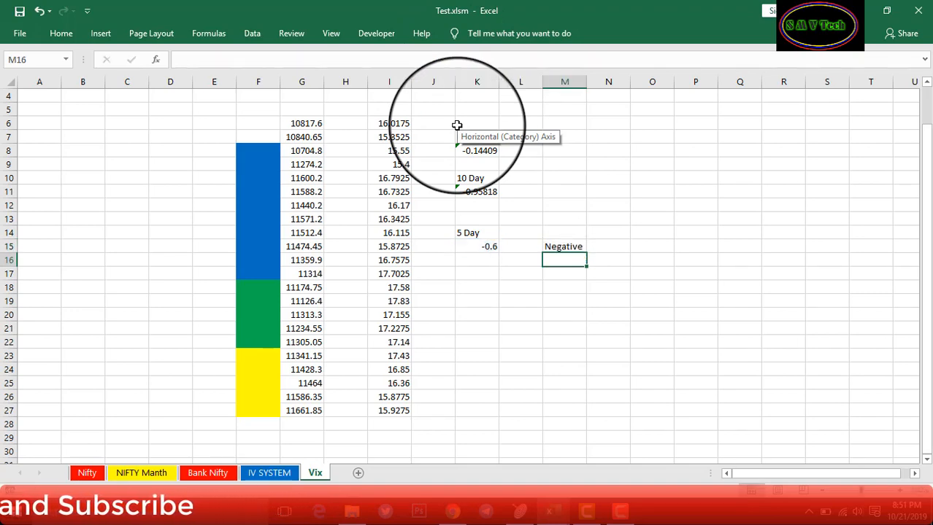
# Retest K15 with -0.5 (Weak), 0.6 (Positive) and -0.6 (Negative)
pyautogui.click(489, 247)
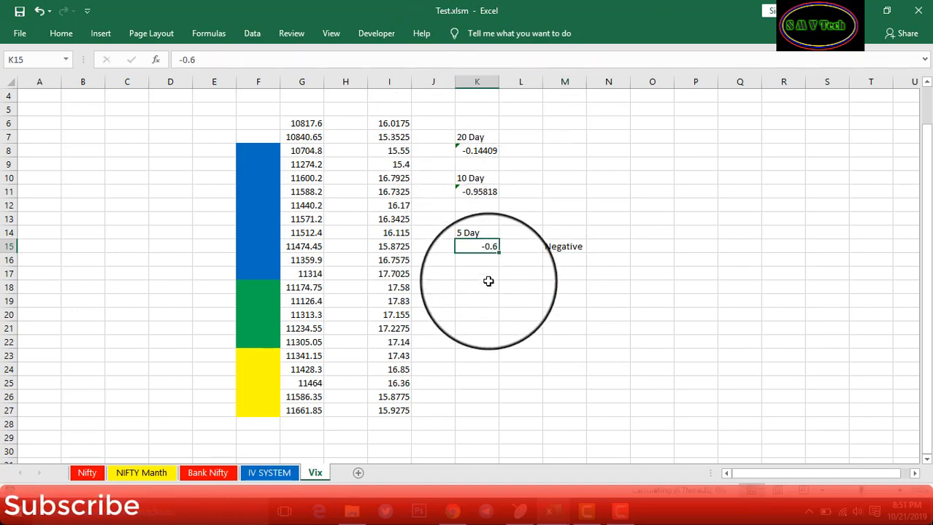
pyautogui.write('-0.5')
pyautogui.press('Return')
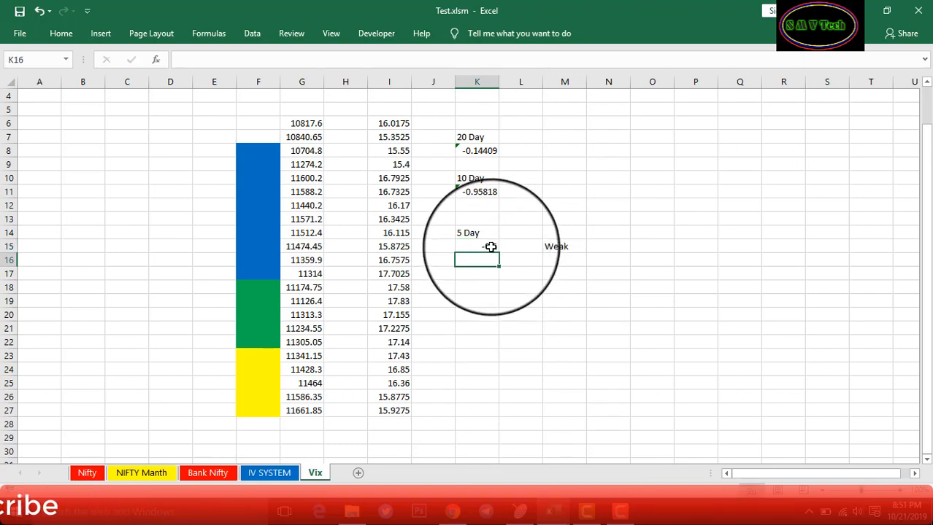
pyautogui.click(489, 247)
pyautogui.write('0.')
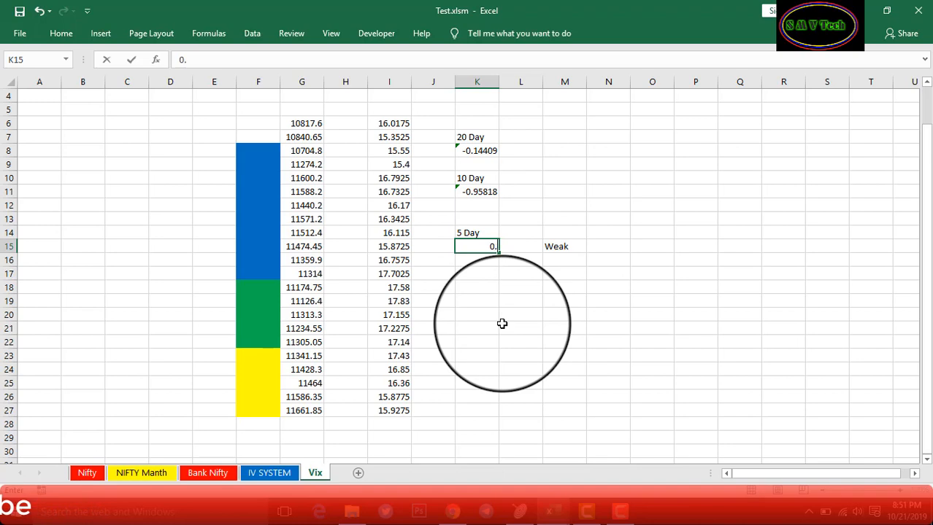
pyautogui.write('6')
pyautogui.press('Return')
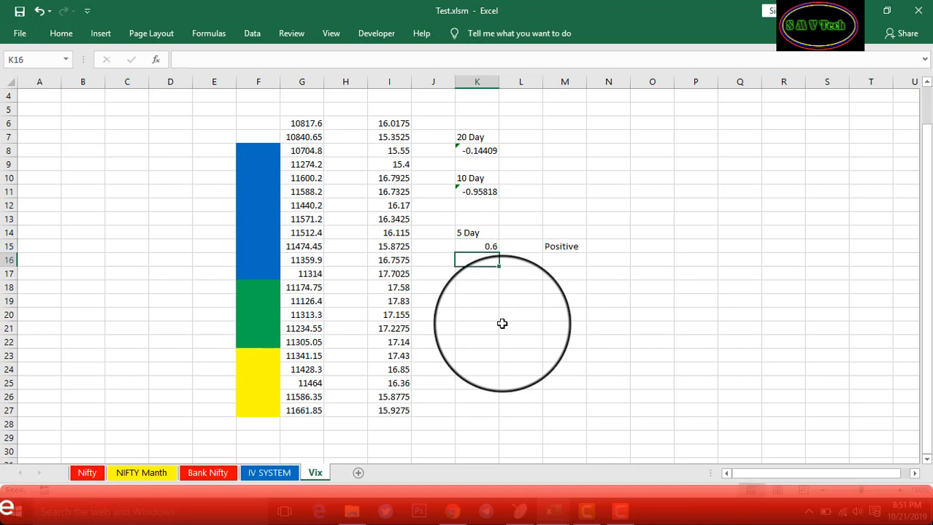
pyautogui.click(486, 246)
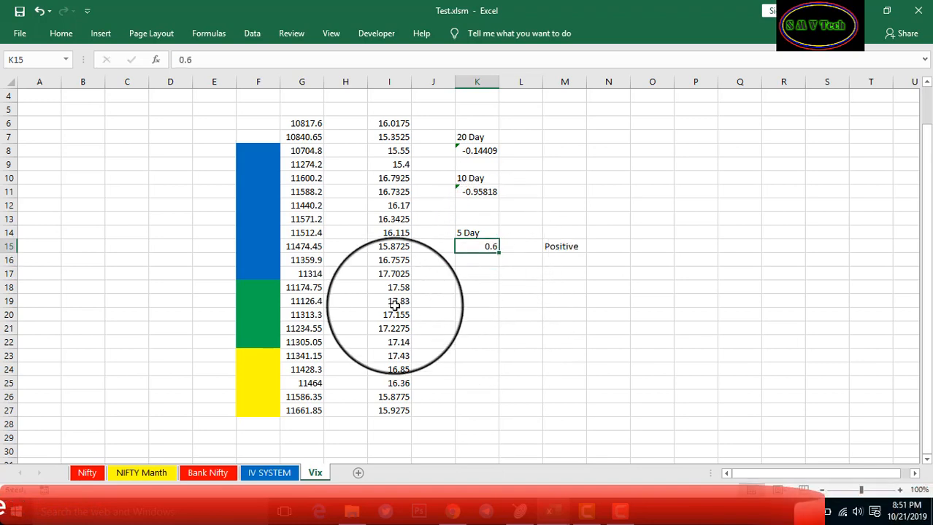
pyautogui.write('-0.6')
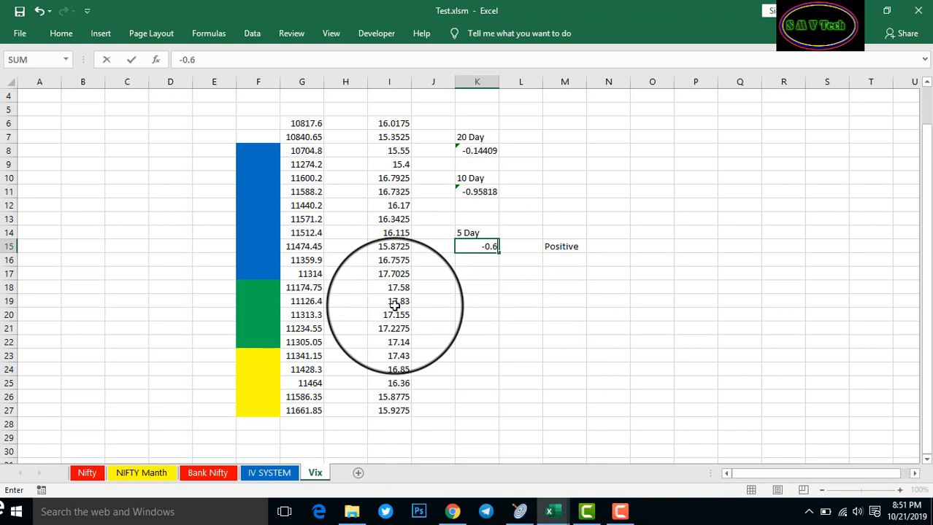
pyautogui.press('Return')
# Enter -1 in K15 and check the label in M15
pyautogui.click(473, 247)
pyautogui.write('-1')
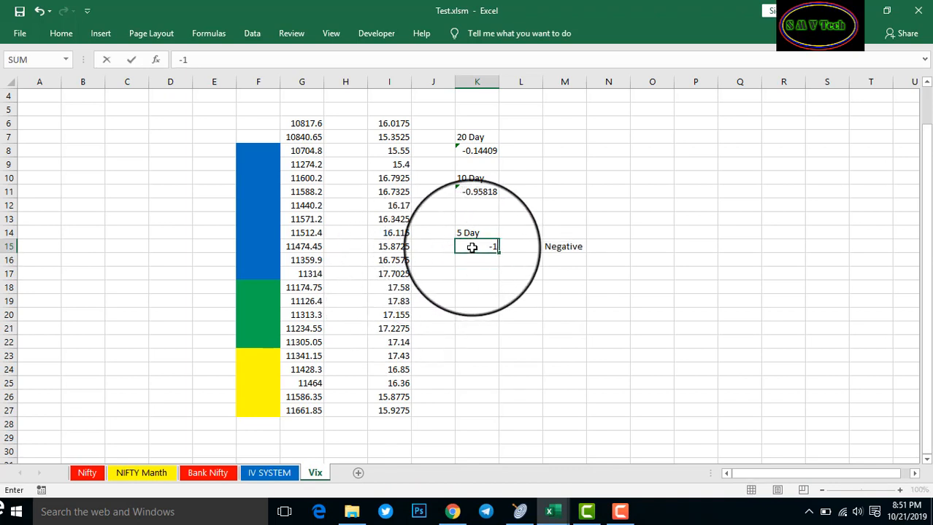
pyautogui.press('Return')
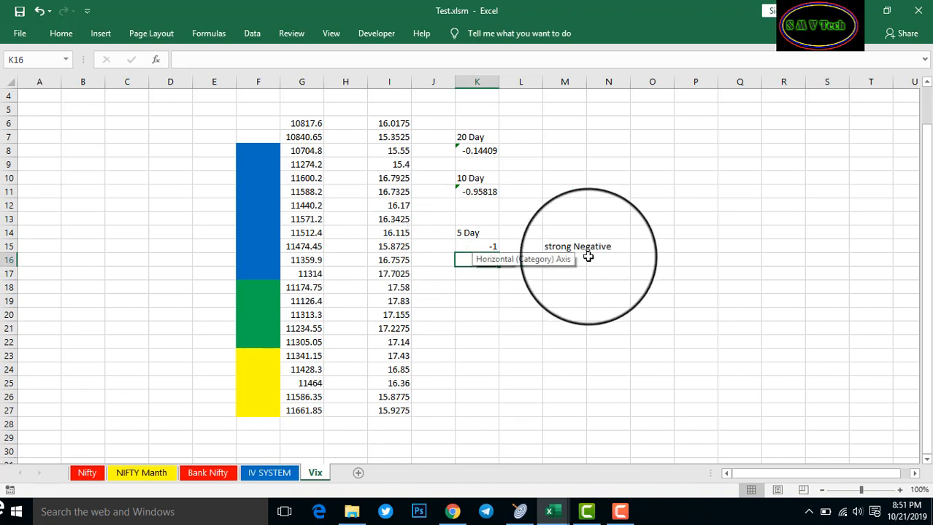
pyautogui.click(496, 247)
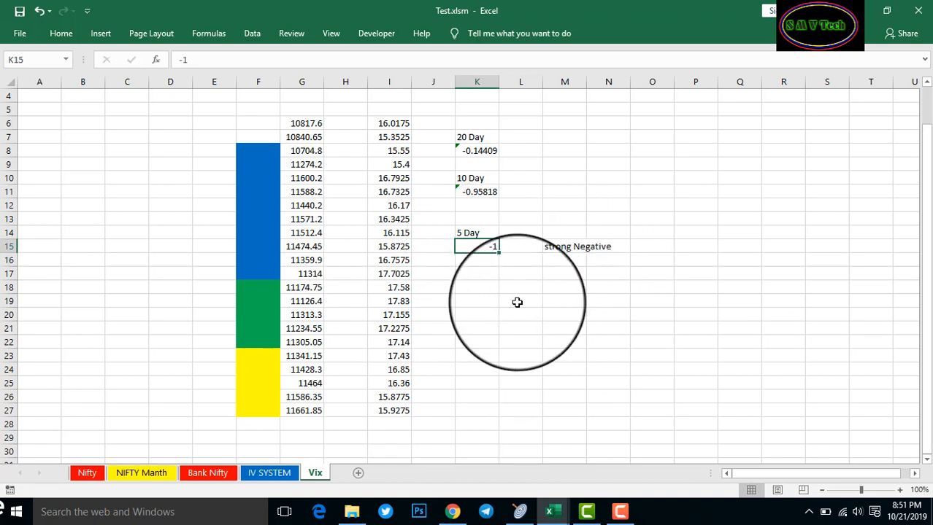
pyautogui.click(565, 247)
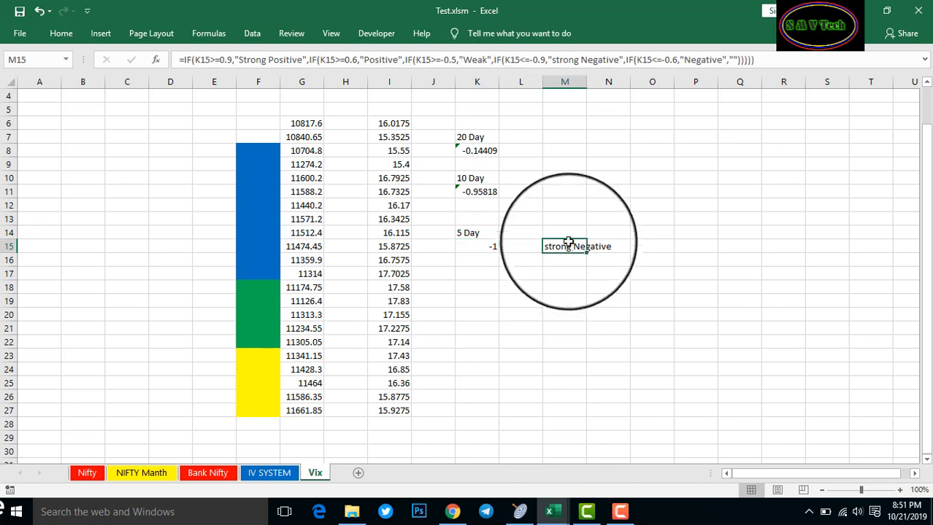
# Capitalise 'strong' in M15's formula so it reads "Strong Negative"
pyautogui.click(553, 60)
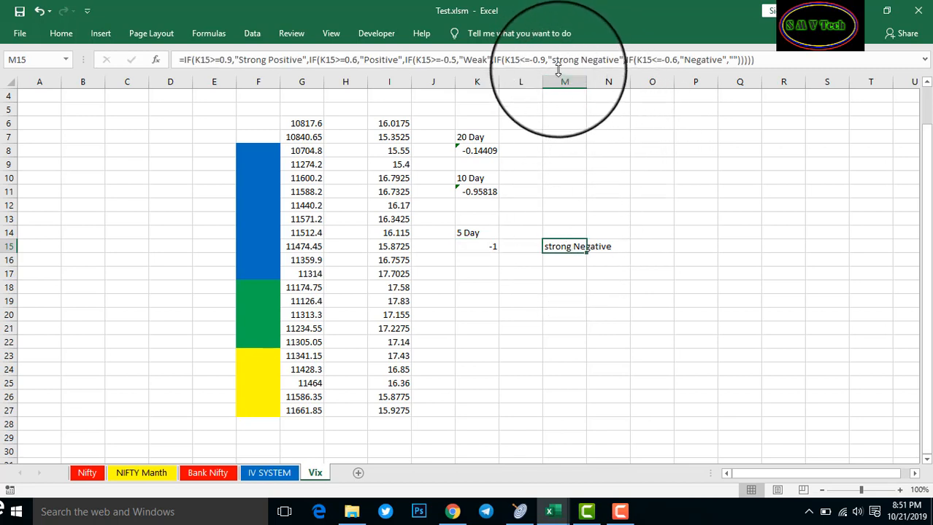
pyautogui.write('S')
pyautogui.press('Delete')
pyautogui.press('Return')
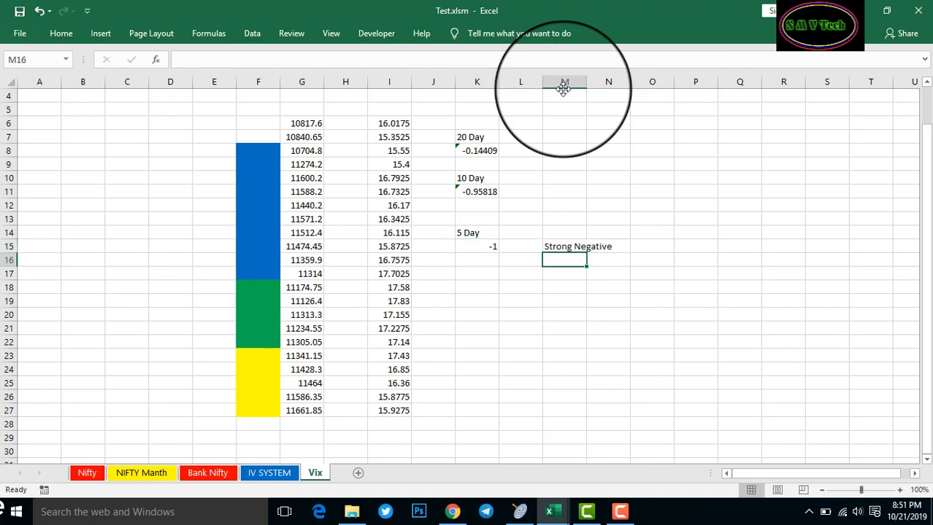
pyautogui.click(570, 248)
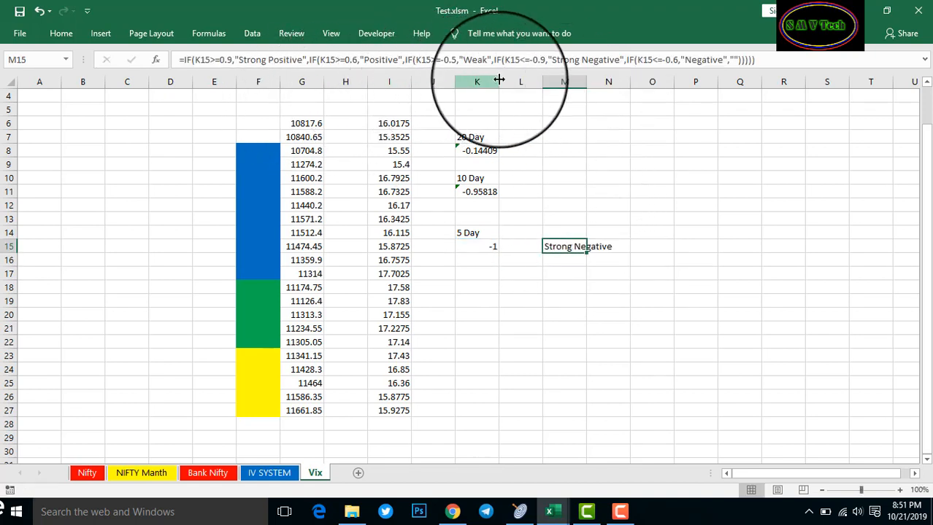
pyautogui.click(481, 275)
pyautogui.click(489, 246)
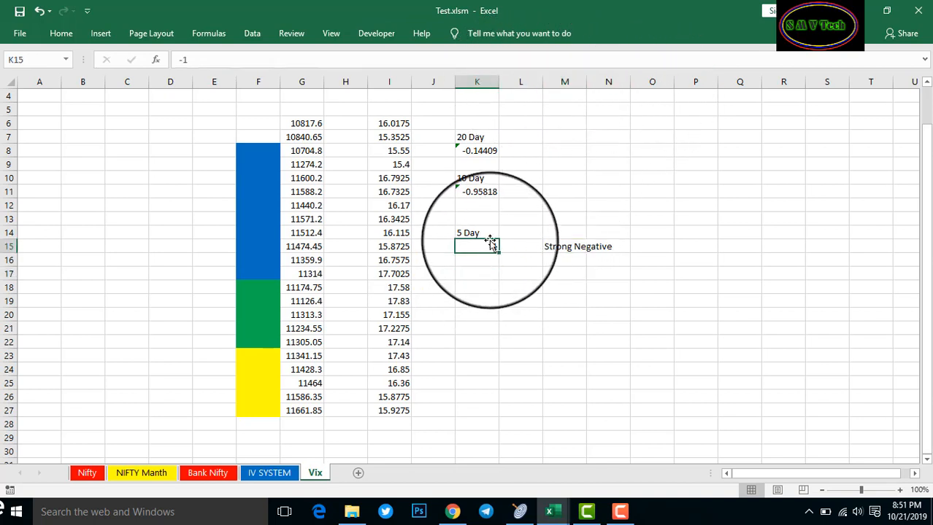
# Enter =CORREL(G23:G27,I23:I27) in K15, restoring the 5-day value -0.938
pyautogui.write('+')
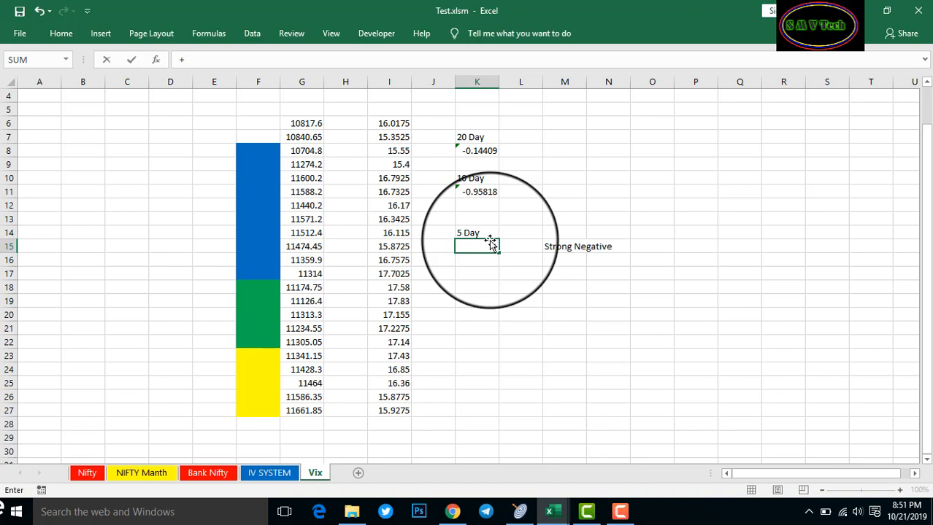
pyautogui.press('BackSpace')
pyautogui.write('=Corr')
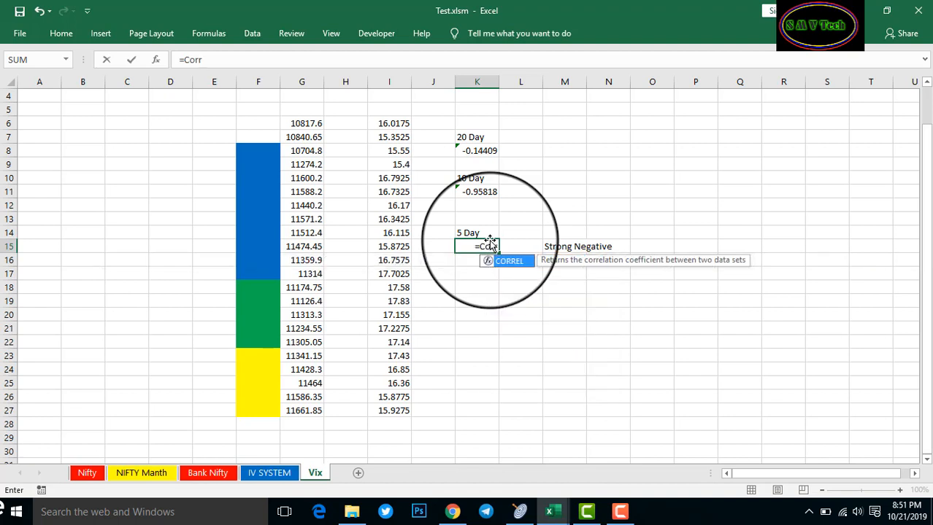
pyautogui.write('el')
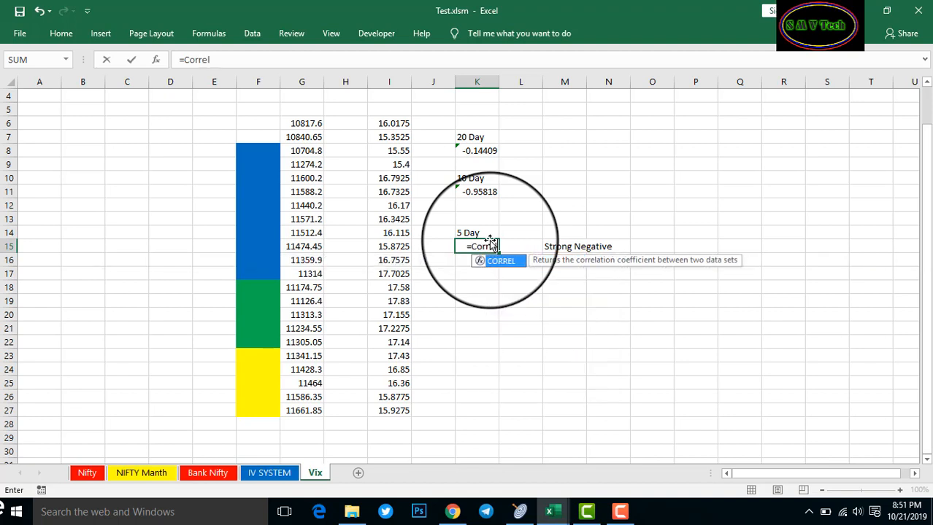
pyautogui.write('(')
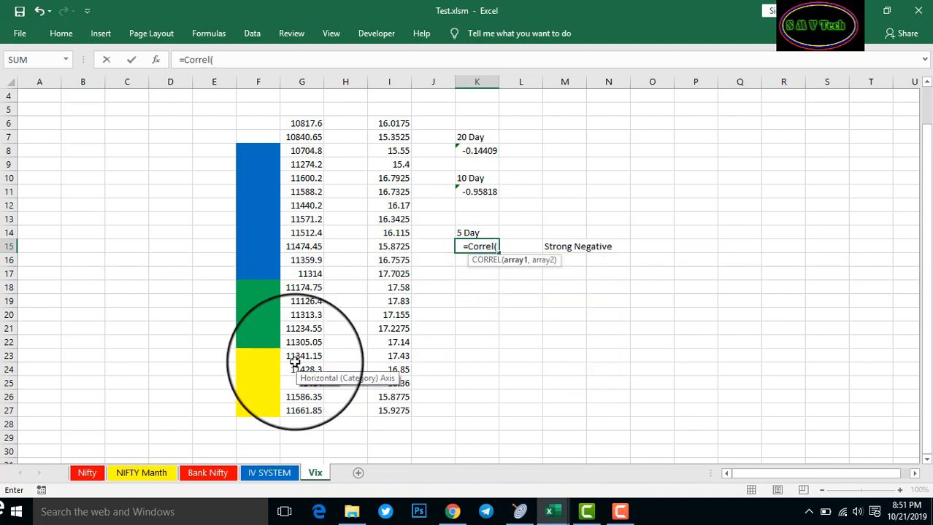
pyautogui.moveTo(299, 356); pyautogui.dragTo(299, 411)
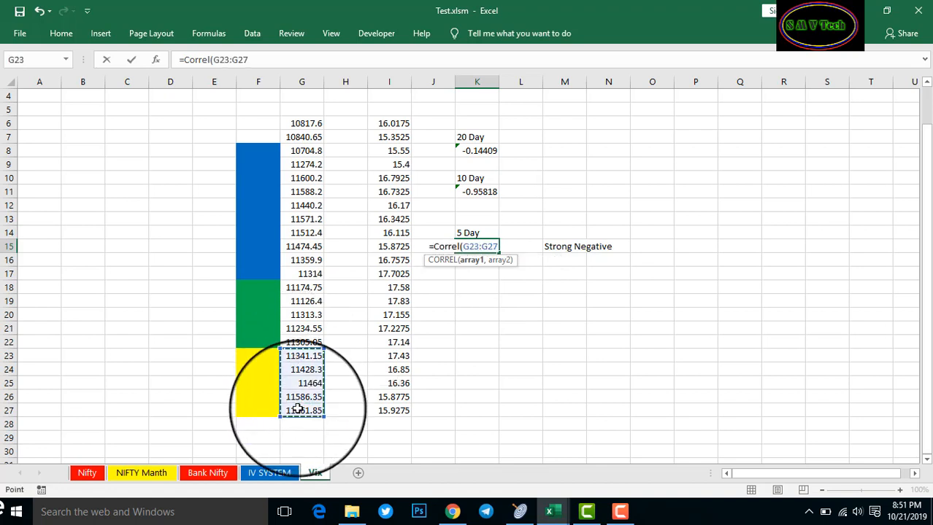
pyautogui.write(',')
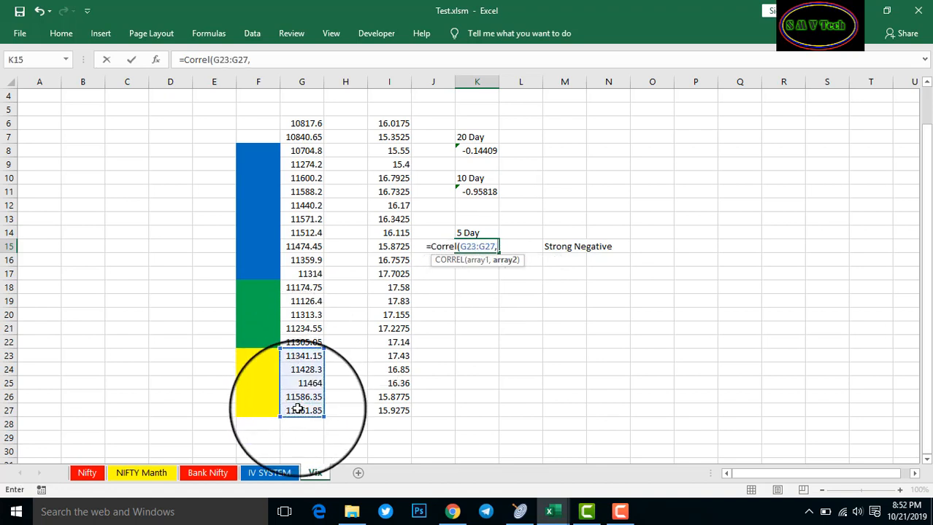
pyautogui.moveTo(394, 356); pyautogui.dragTo(397, 413)
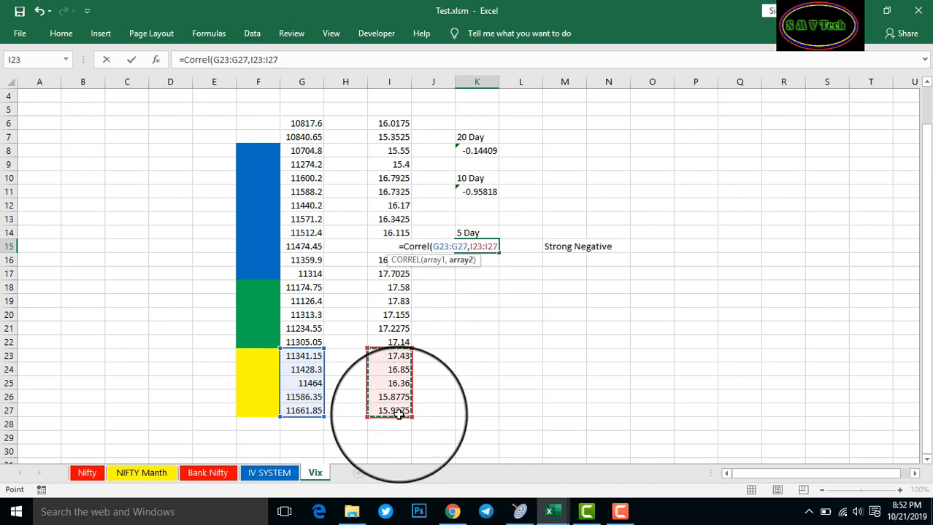
pyautogui.write(')')
pyautogui.press('Return')
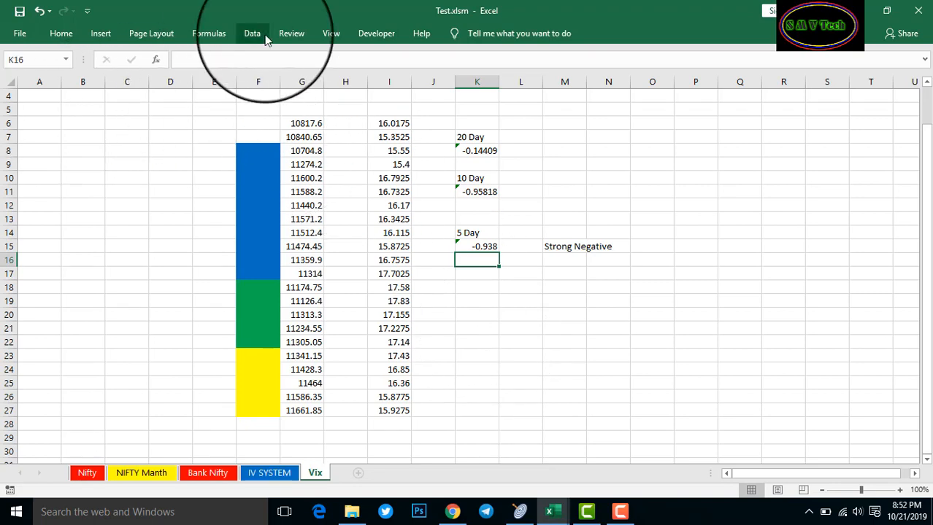
# Draw a Form Controls button near A6:C7 and assign it the indiavix macro
pyautogui.click(112, 34)
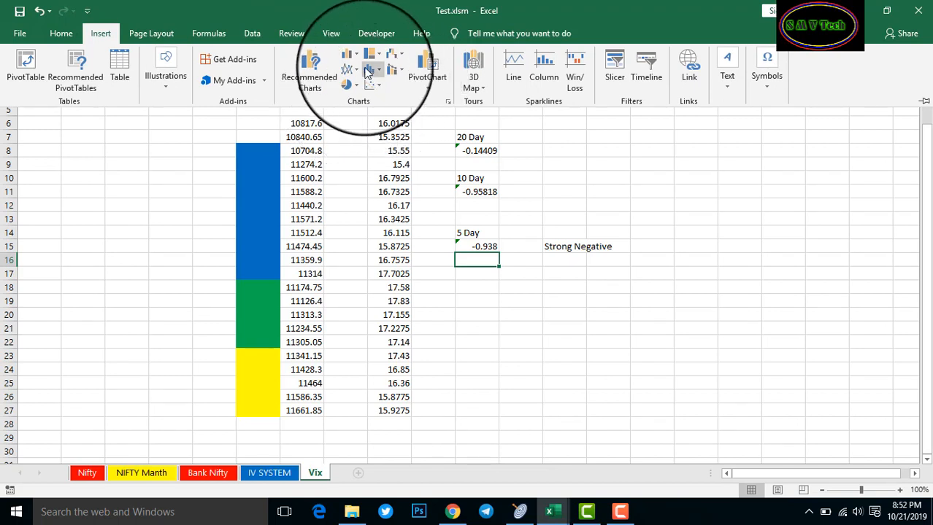
pyautogui.click(378, 34)
pyautogui.click(297, 72)
pyautogui.click(296, 116)
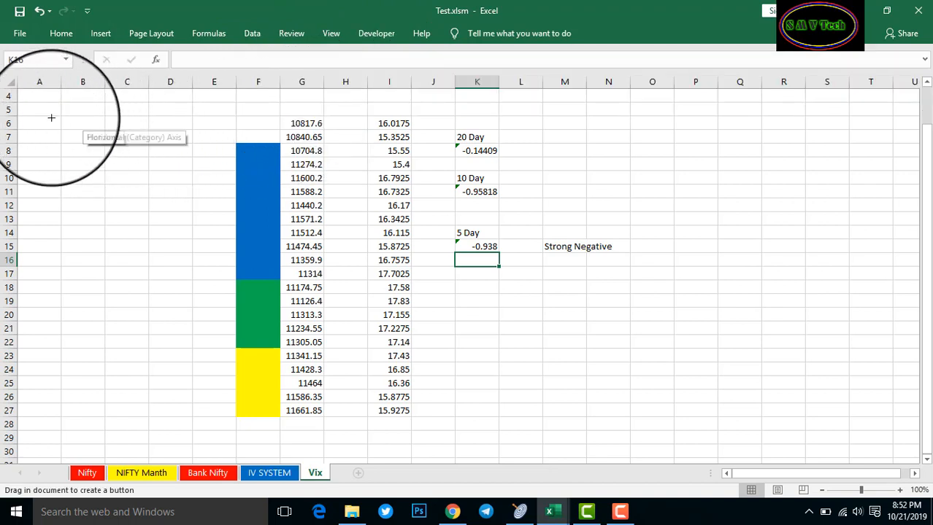
pyautogui.moveTo(90, 140); pyautogui.dragTo(134, 135)
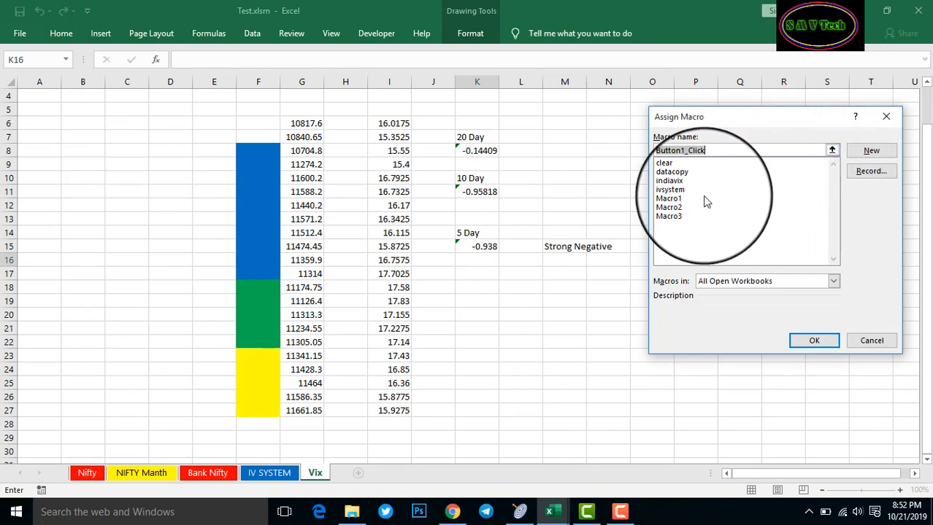
pyautogui.click(675, 181)
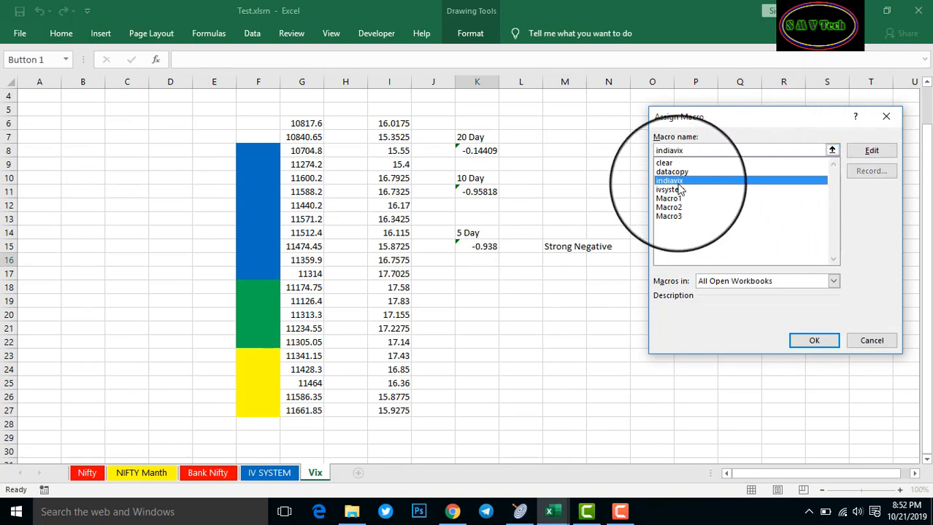
pyautogui.click(814, 341)
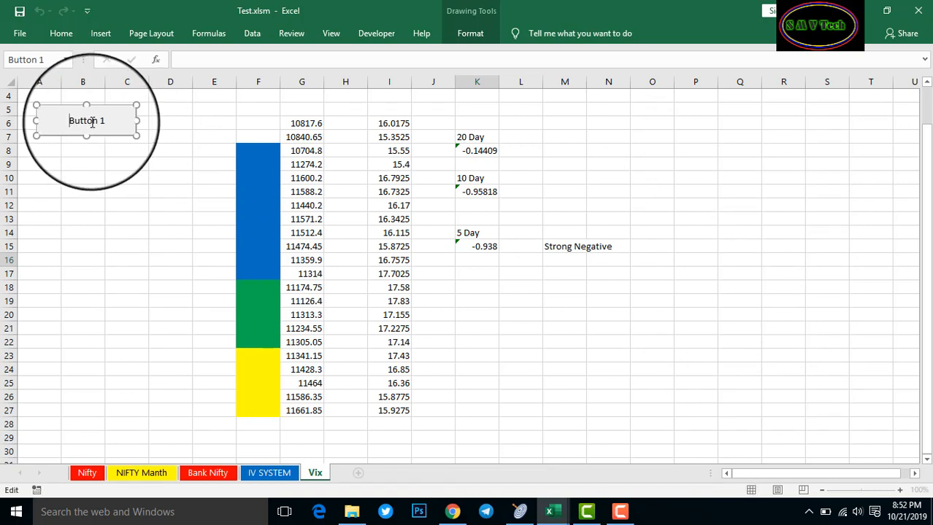
# Replace the 'Button 1' caption with 'EOD data copy' and deselect the button
pyautogui.hotkey('ctrl', 'a')
pyautogui.press('BackSpace')
pyautogui.write('Vix')
pyautogui.press('BackSpace')
pyautogui.press('BackSpace')
pyautogui.press('BackSpace')
pyautogui.write('c')
pyautogui.write('l')
pyautogui.press('BackSpace')
pyautogui.press('BackSpace')
pyautogui.write('EOD data copy')
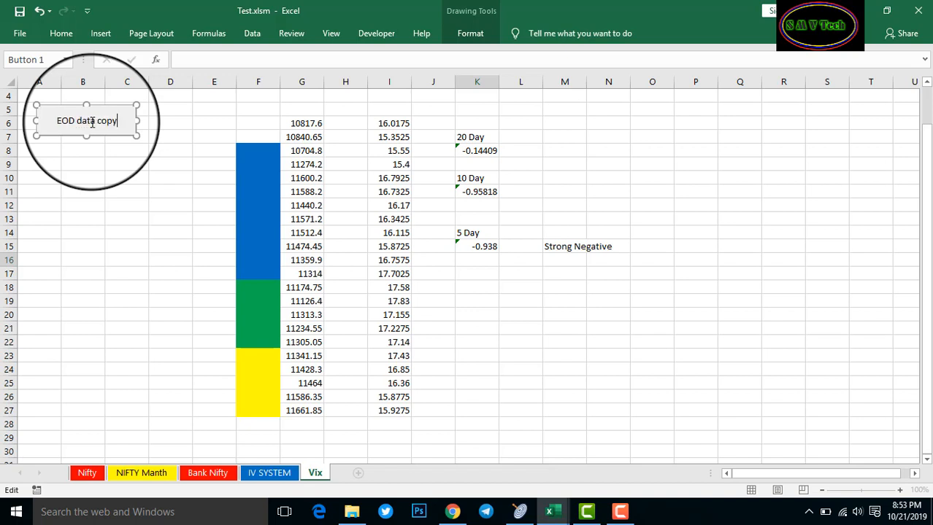
pyautogui.click(110, 189)
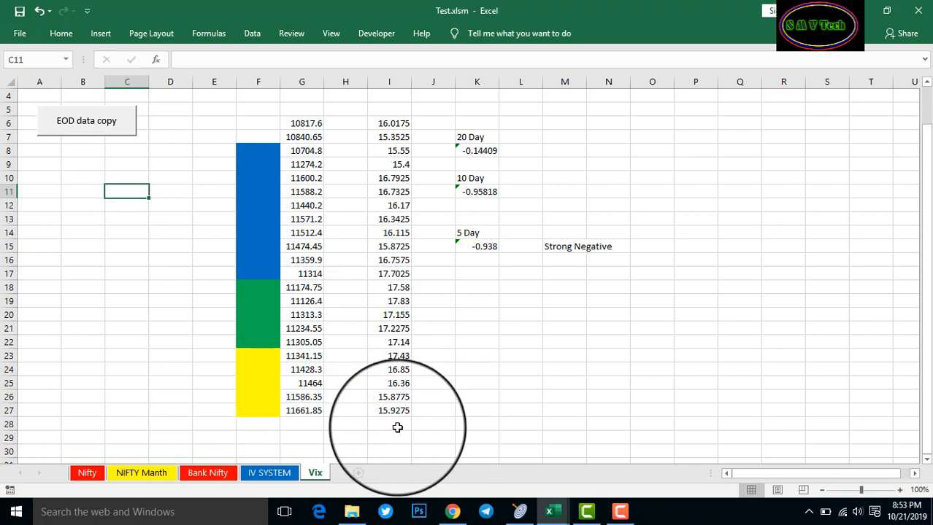
pyautogui.click(310, 425)
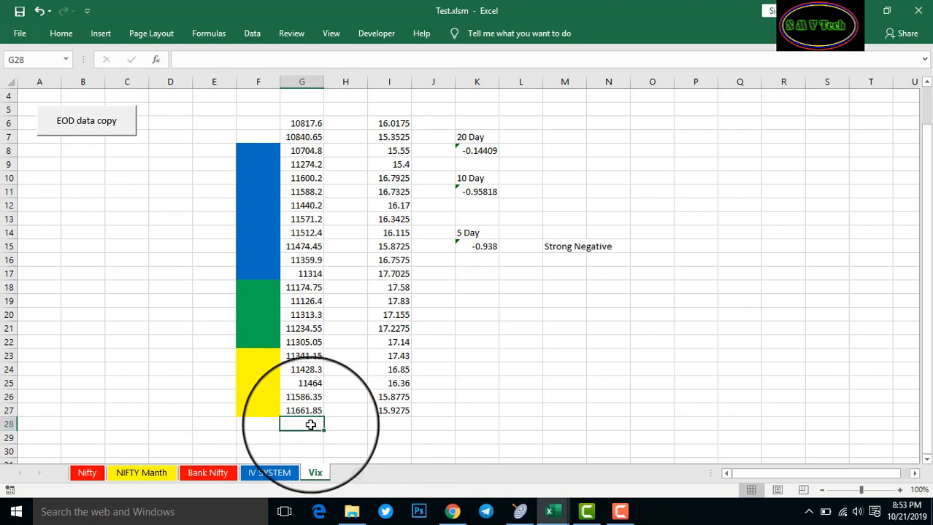
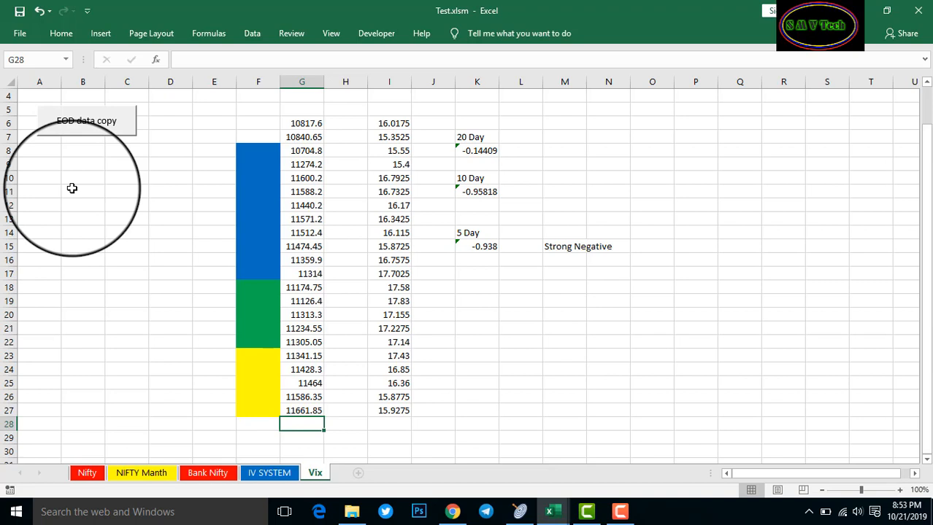
# Enter the heading 'Index Value' in B10 and widen column B to fit it
pyautogui.click(45, 164)
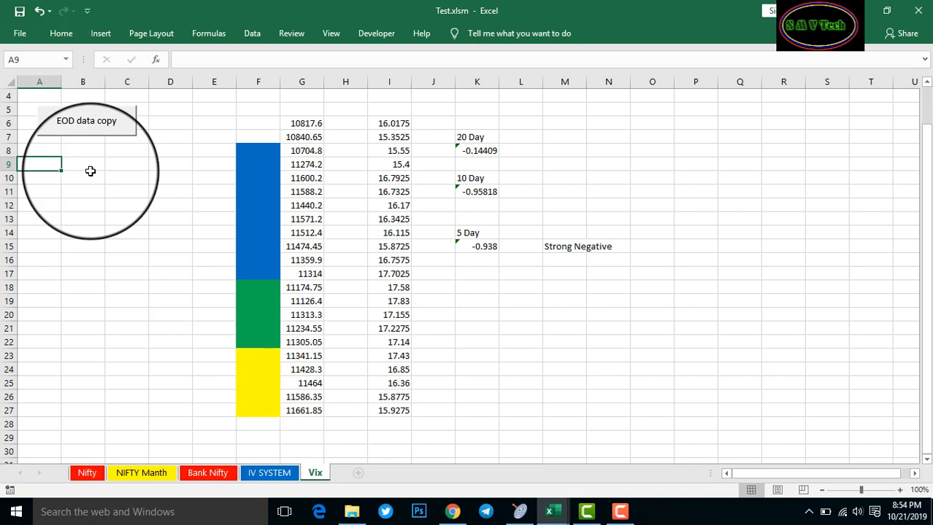
pyautogui.write('i')
pyautogui.press('BackSpace')
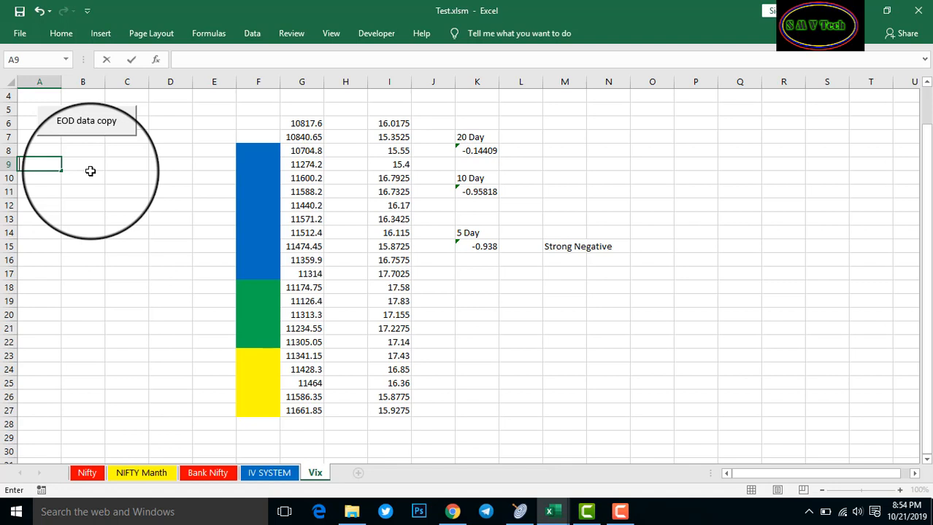
pyautogui.click(90, 173)
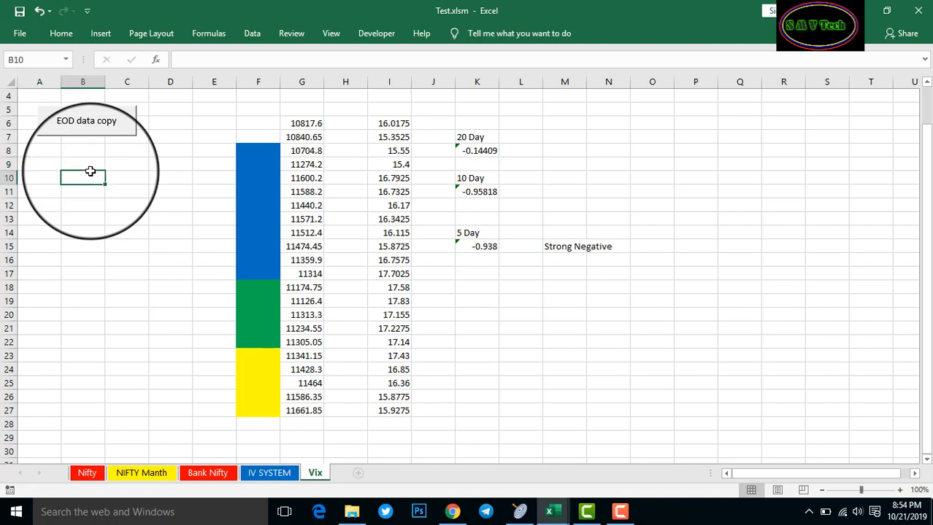
pyautogui.write('Index')
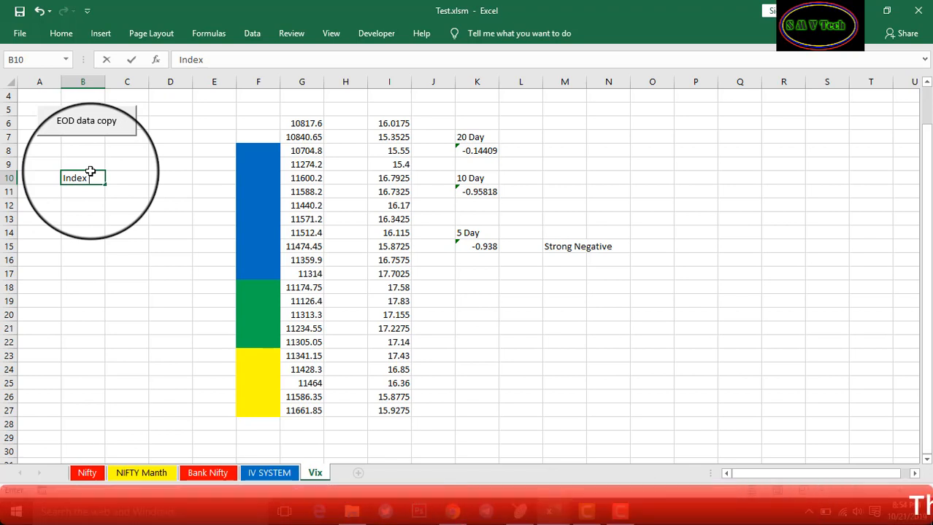
pyautogui.write('Va')
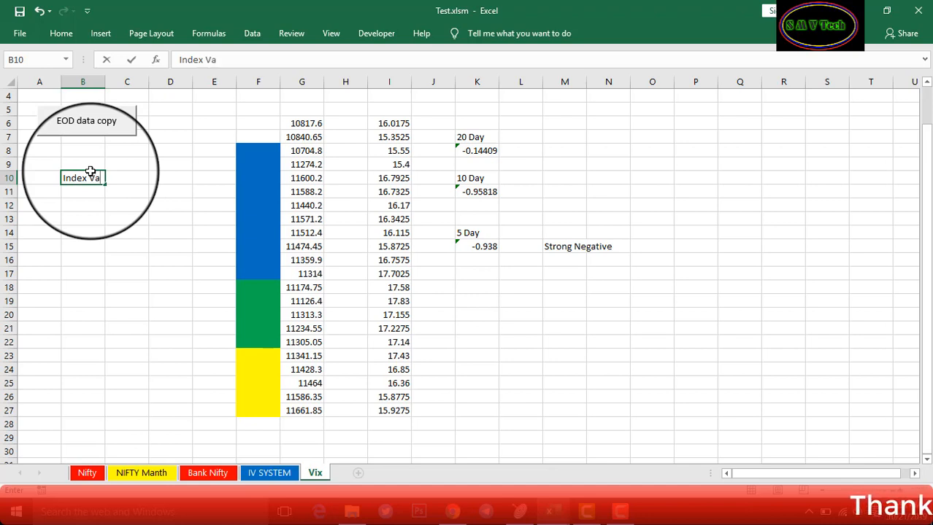
pyautogui.write('lue')
pyautogui.press('Return')
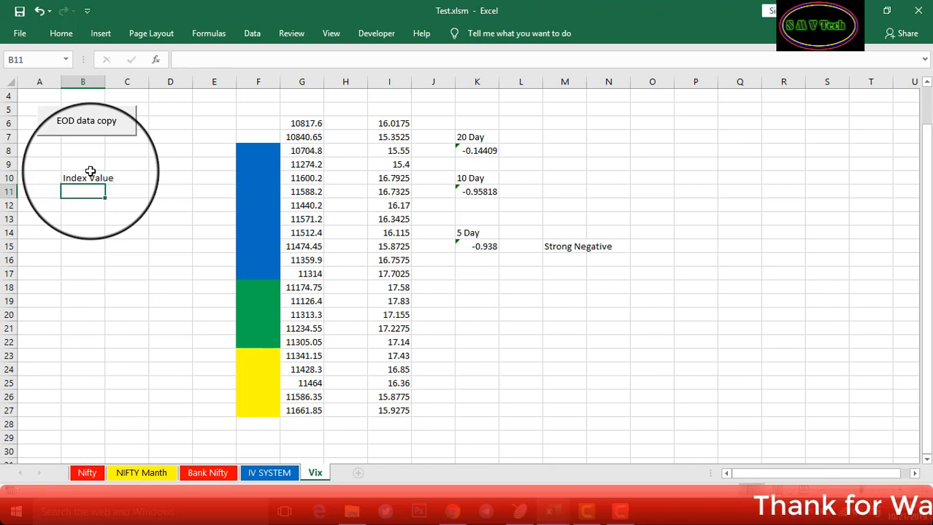
pyautogui.moveTo(104, 81); pyautogui.dragTo(139, 82)
# Add the headings 'Change' in C10 and 'Chg%' in D10
pyautogui.click(162, 177)
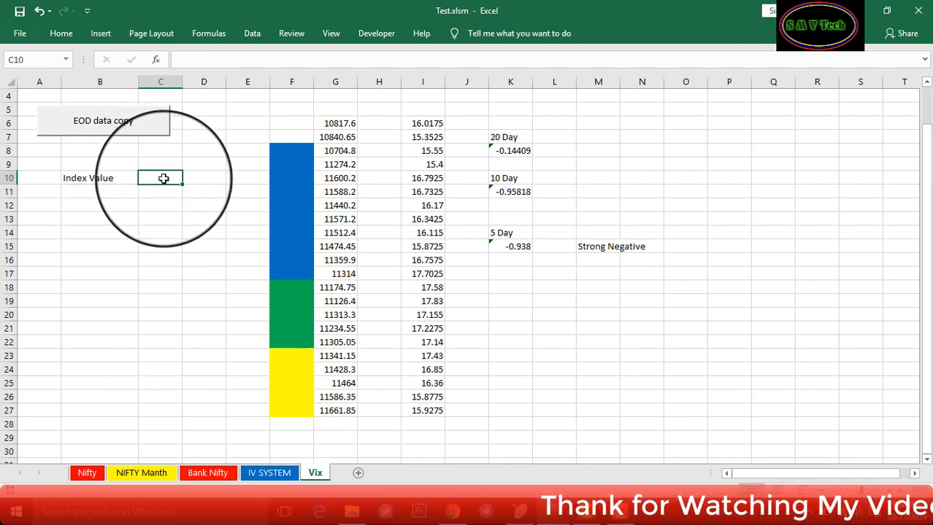
pyautogui.write('Change')
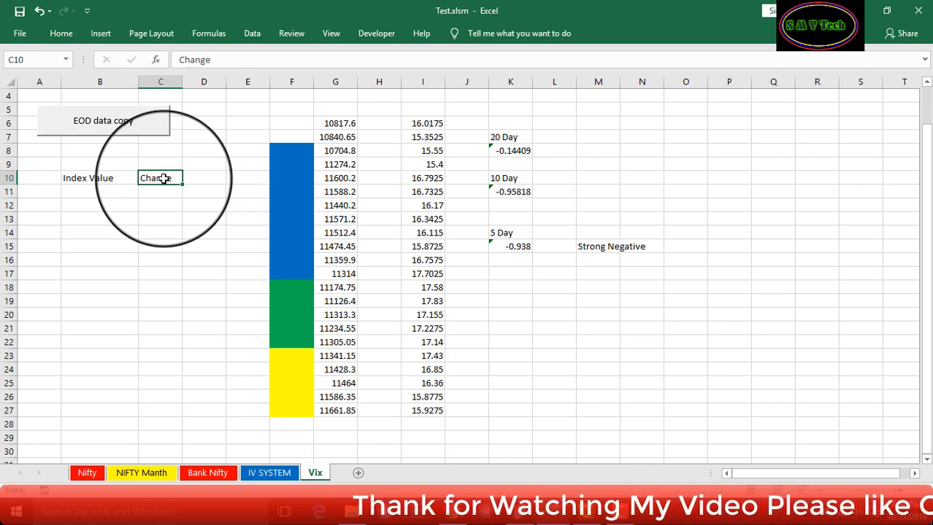
pyautogui.press('Tab')
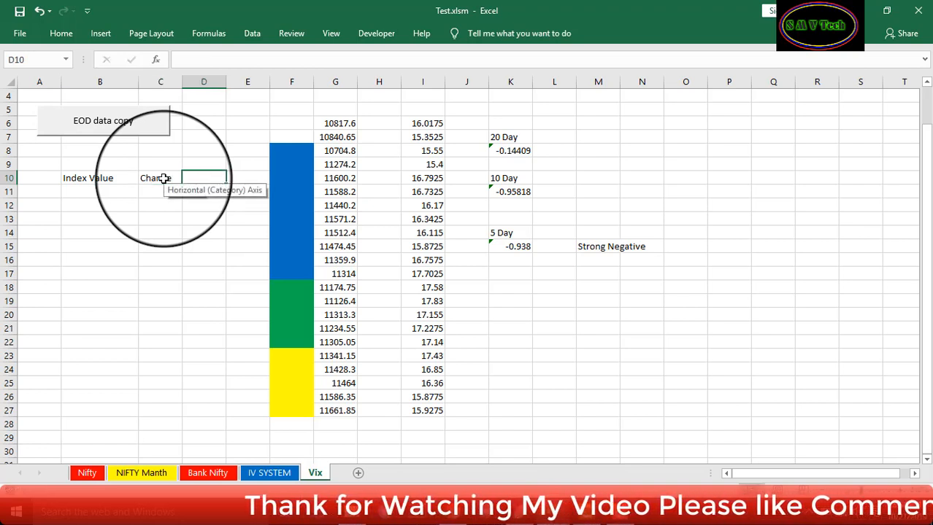
pyautogui.write('Ch')
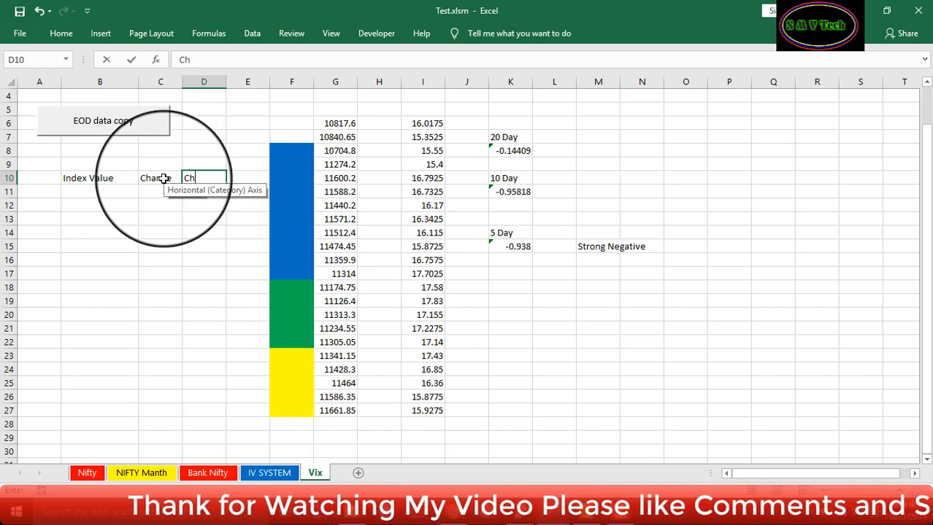
pyautogui.write('g%')
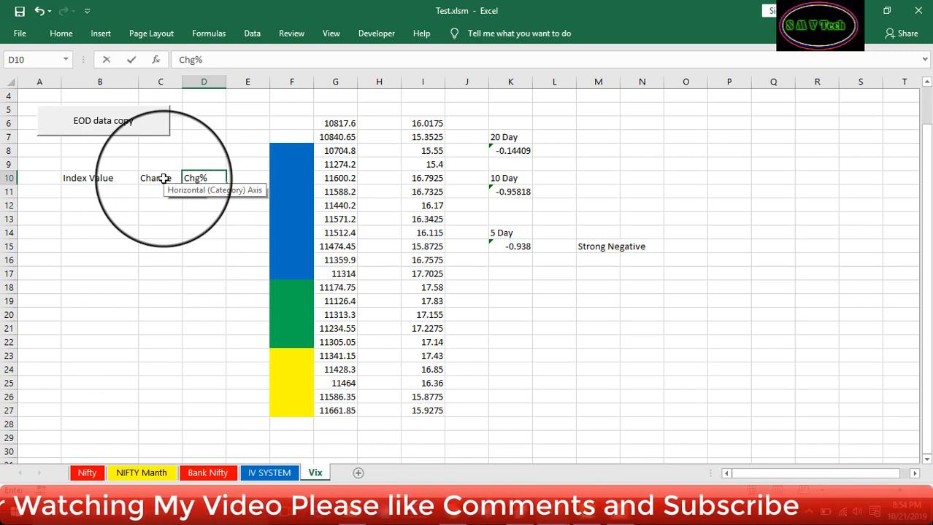
pyautogui.press('Return')
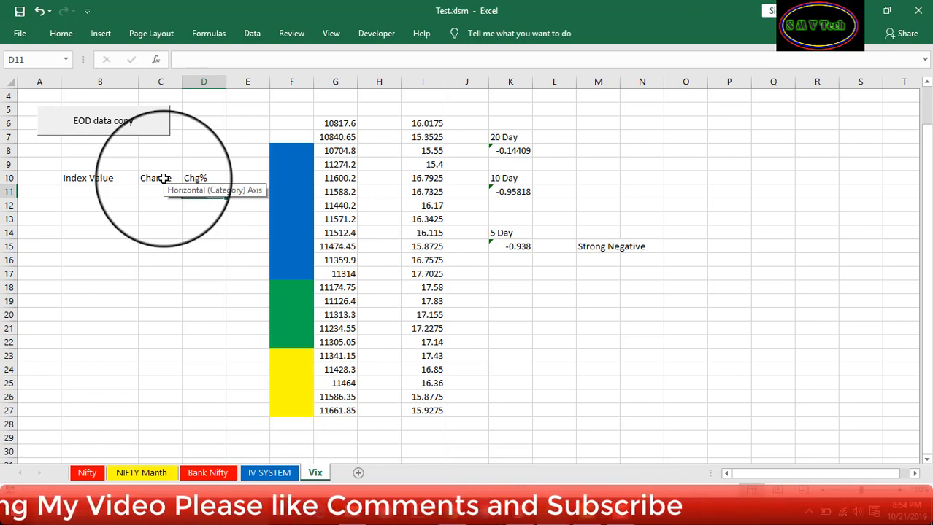
pyautogui.click(53, 192)
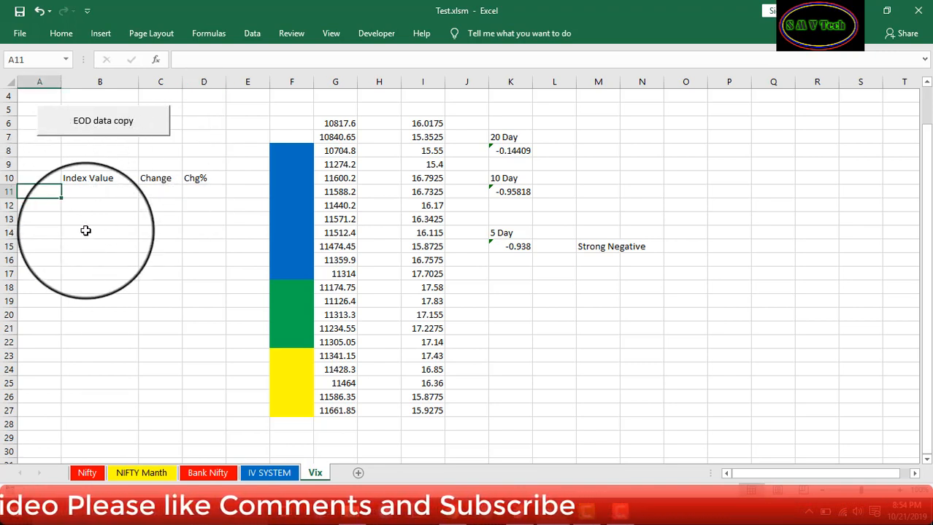
# Label A11 as 'India Vix' and A12 as 'Nifty 50'
pyautogui.write('India')
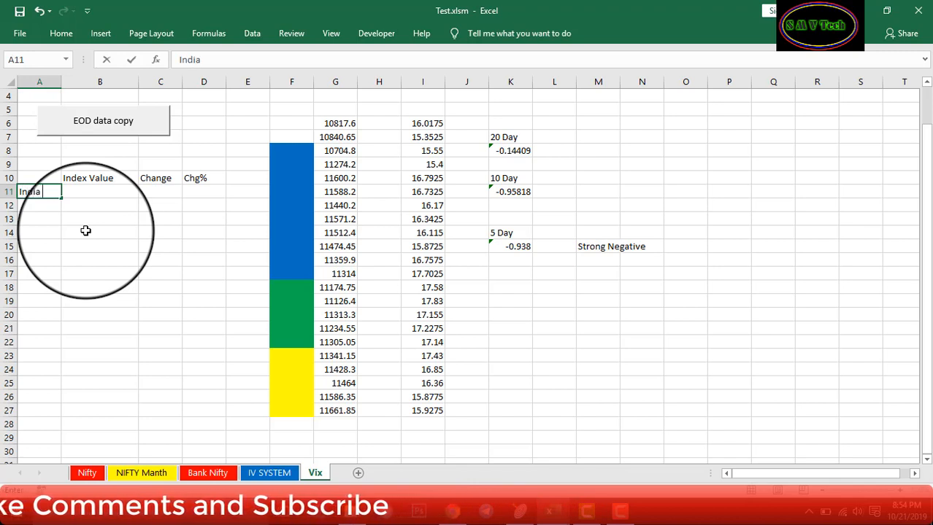
pyautogui.write(' Vix')
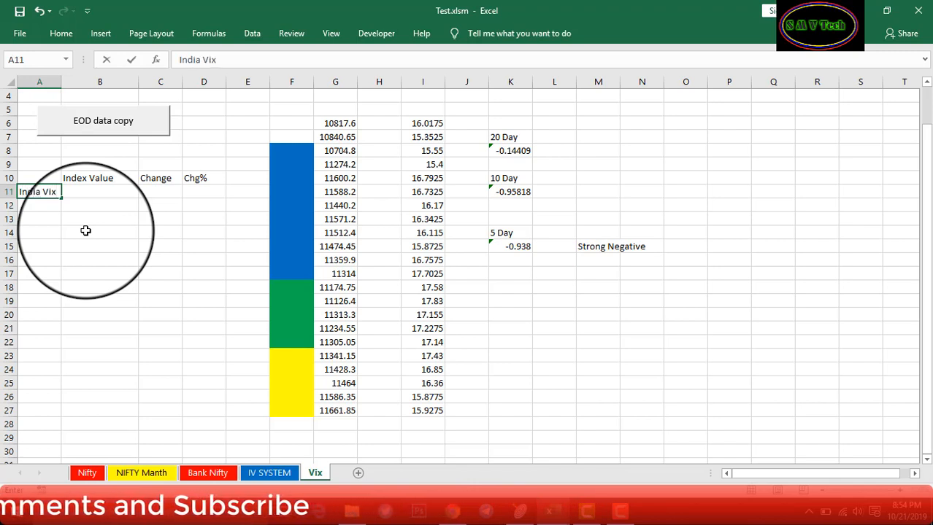
pyautogui.press('Return')
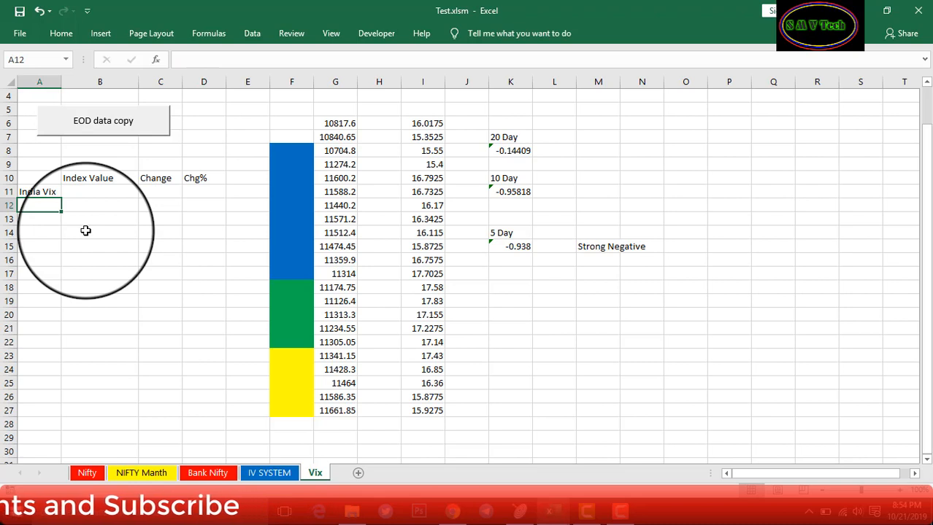
pyautogui.write('i')
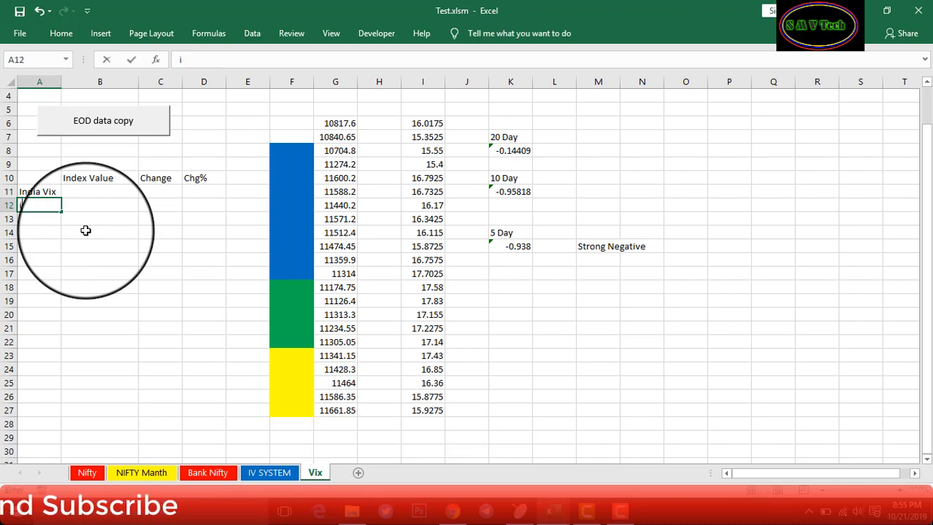
pyautogui.write('nifty')
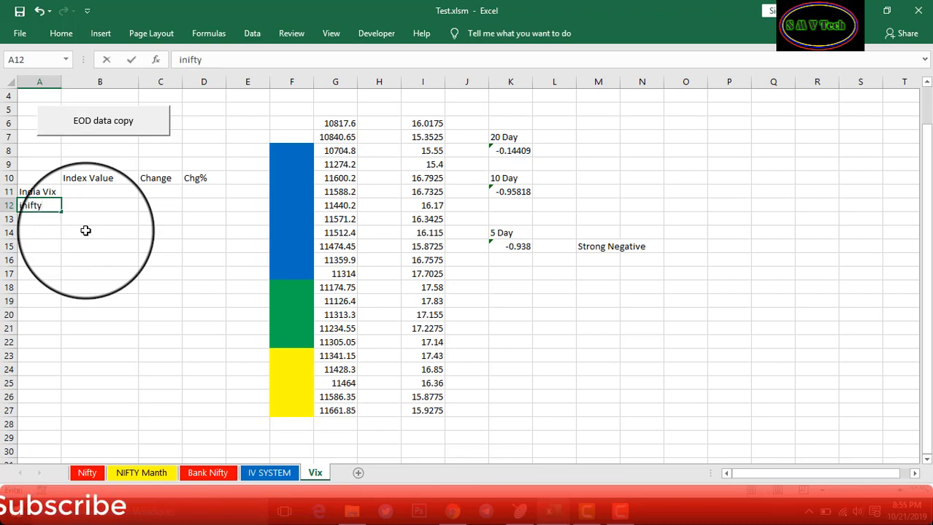
pyautogui.press('BackSpace')
pyautogui.press('BackSpace')
pyautogui.press('BackSpace')
pyautogui.press('BackSpace')
pyautogui.press('BackSpace')
pyautogui.press('BackSpace')
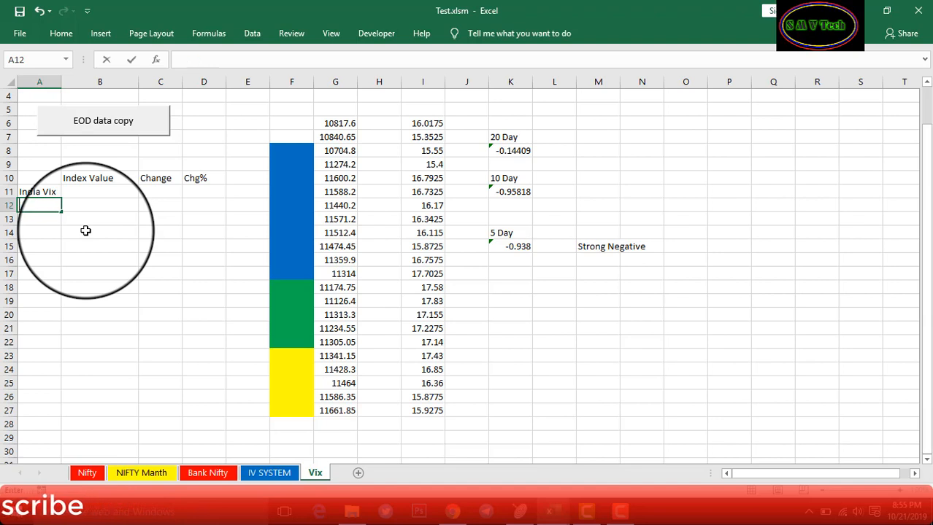
pyautogui.write('Nifty')
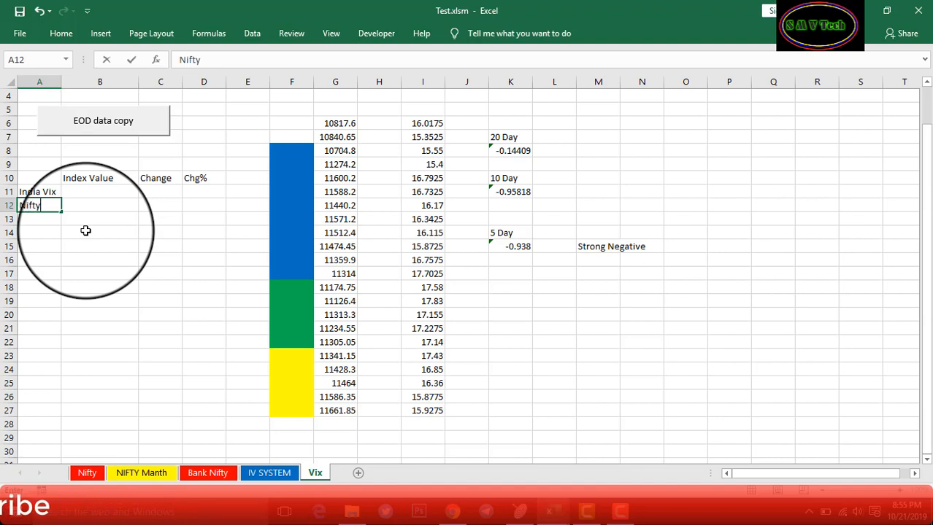
pyautogui.write(' 50')
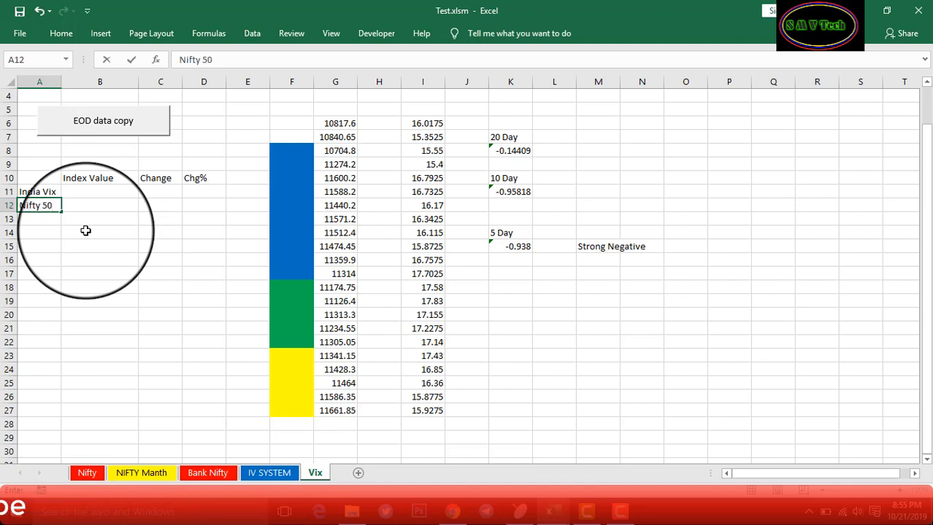
pyautogui.click(86, 230)
pyautogui.click(94, 192)
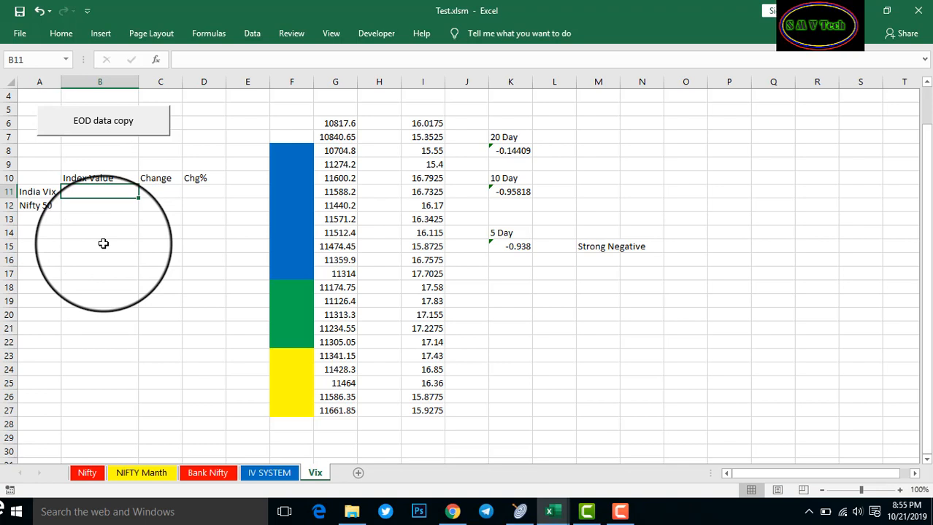
# Enter =DARTSCRDE|INDEX_CURRENTVALUE!'INDIA VIX_1' in B11 so it shows 15.93
pyautogui.write('=')
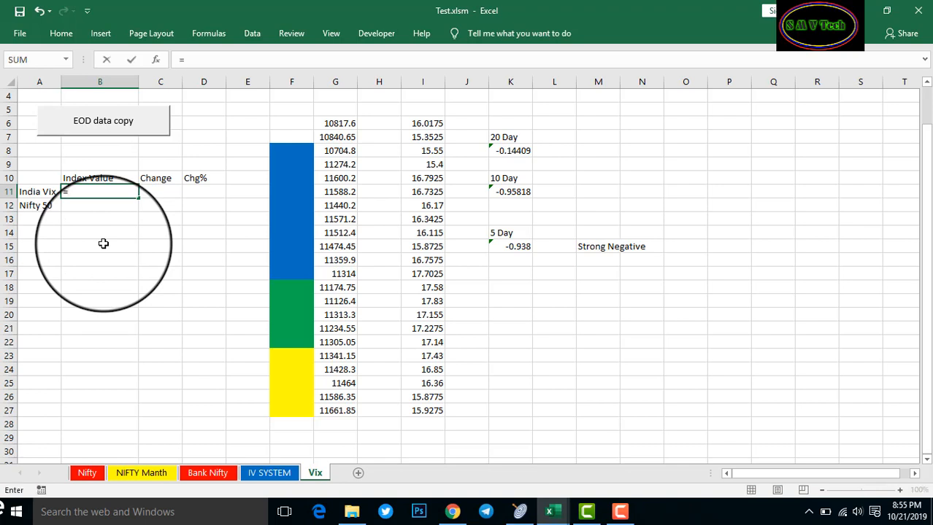
pyautogui.write('DART')
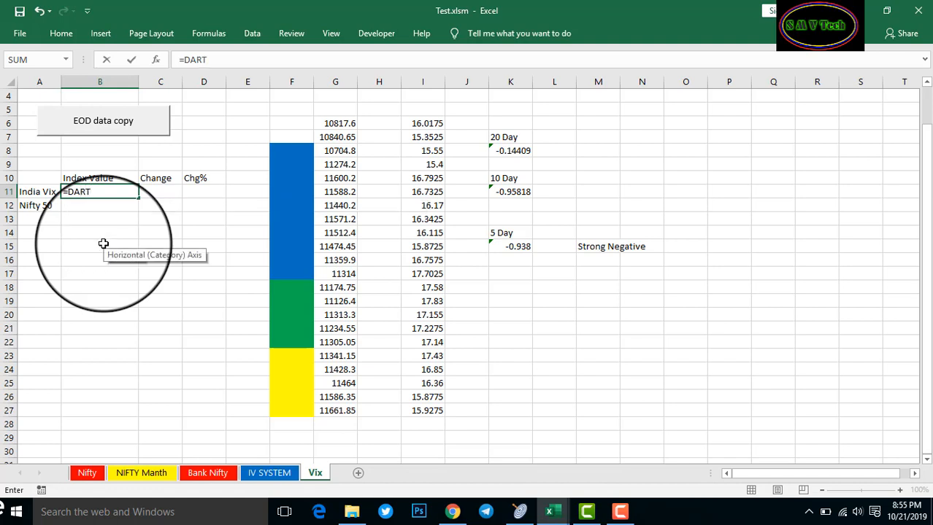
pyautogui.write('SC')
pyautogui.write('RDE|')
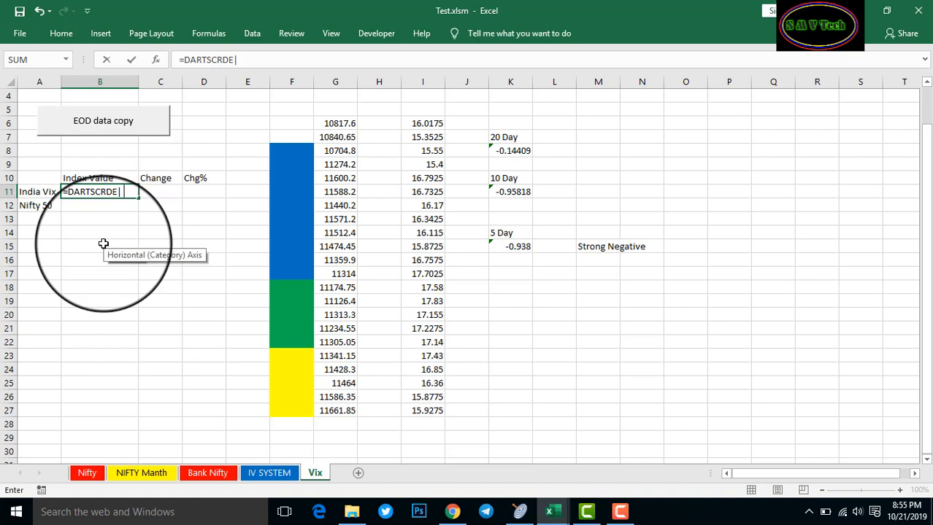
pyautogui.write('INDEX')
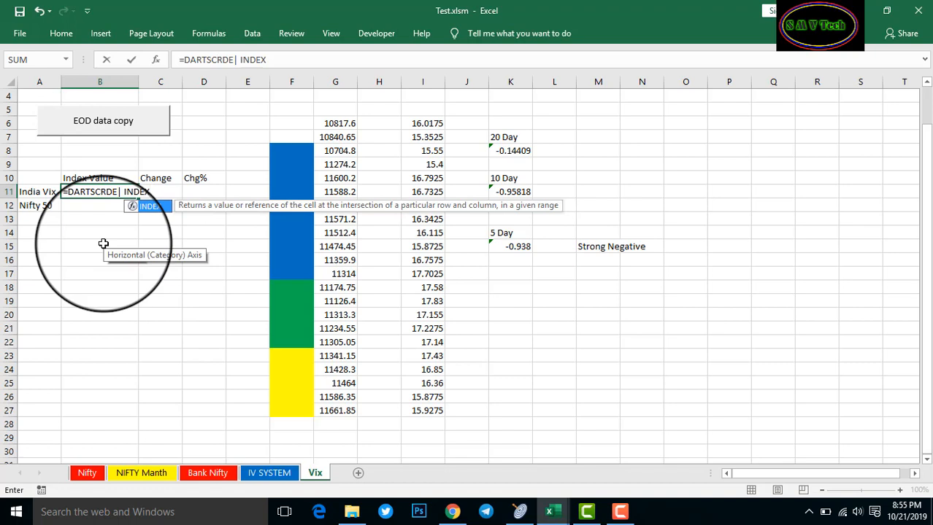
pyautogui.write('_')
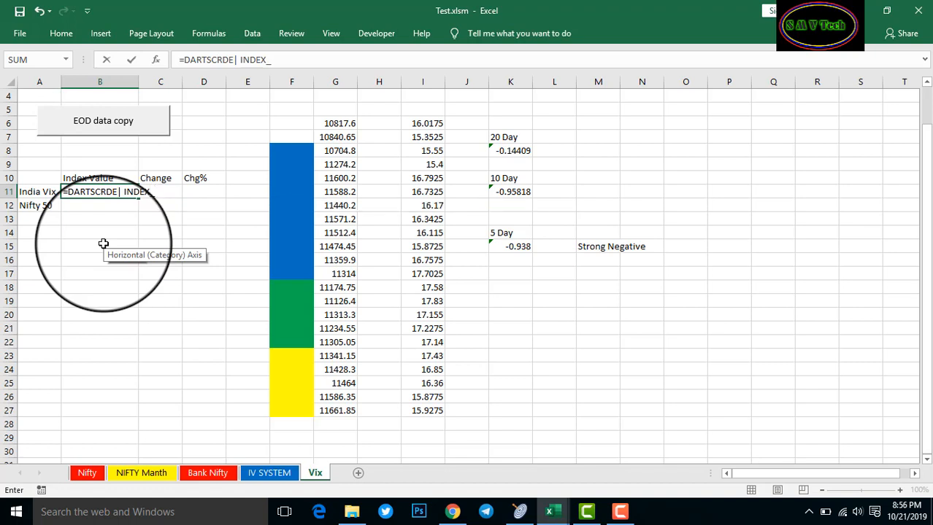
pyautogui.write('C')
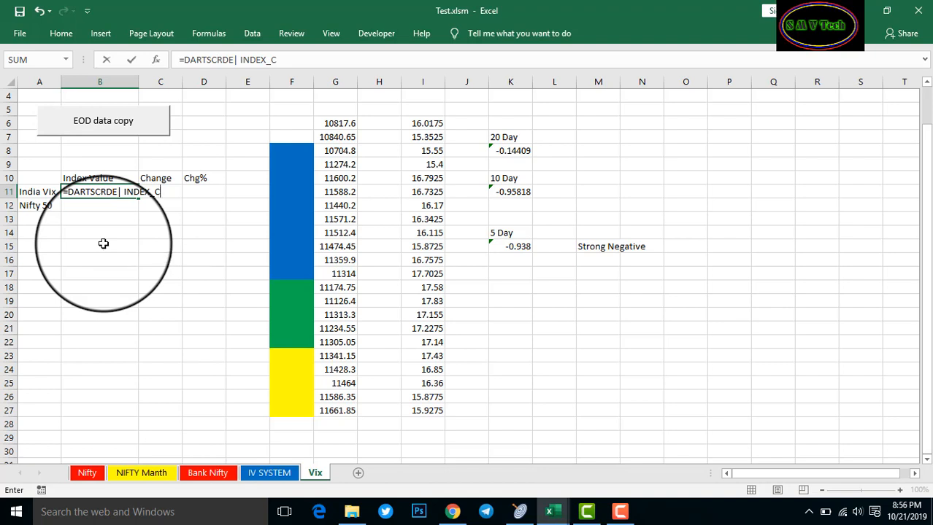
pyautogui.write('u')
pyautogui.press('BackSpace')
pyautogui.write('URRENT')
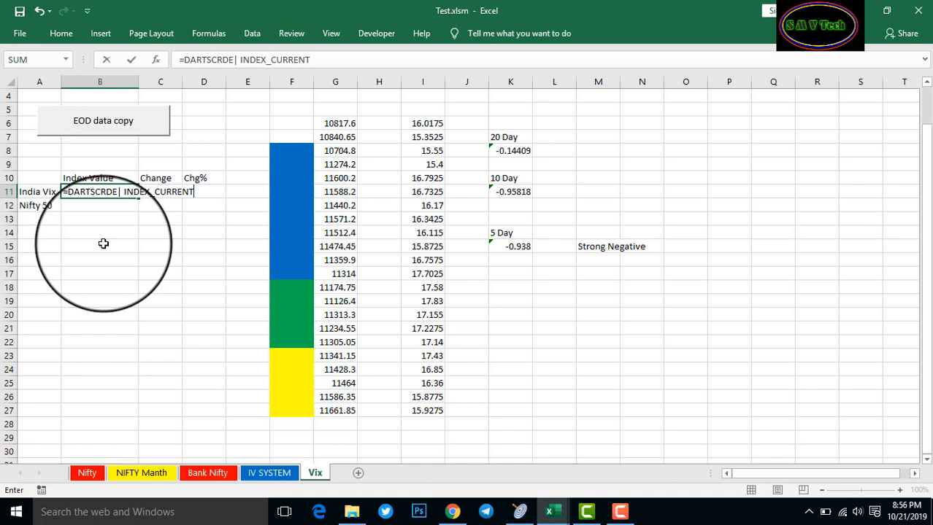
pyautogui.write('VALUE!')
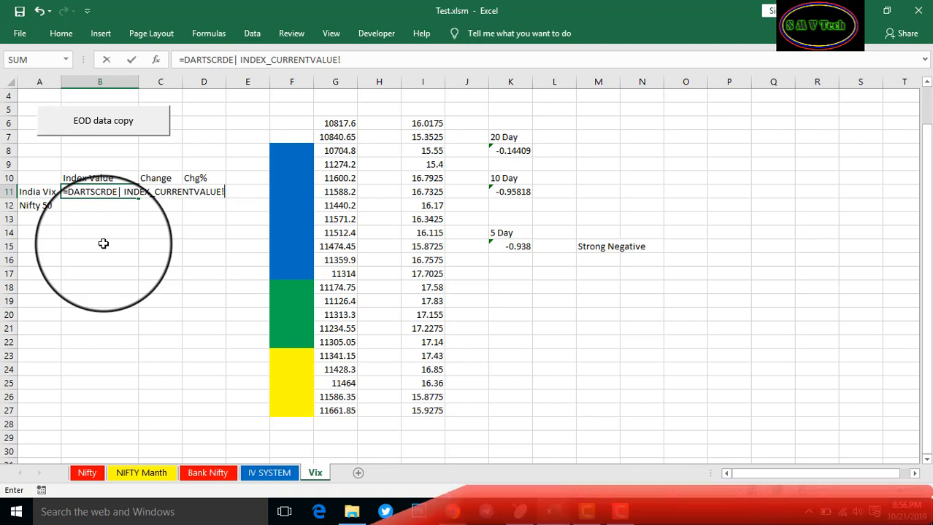
pyautogui.write("'")
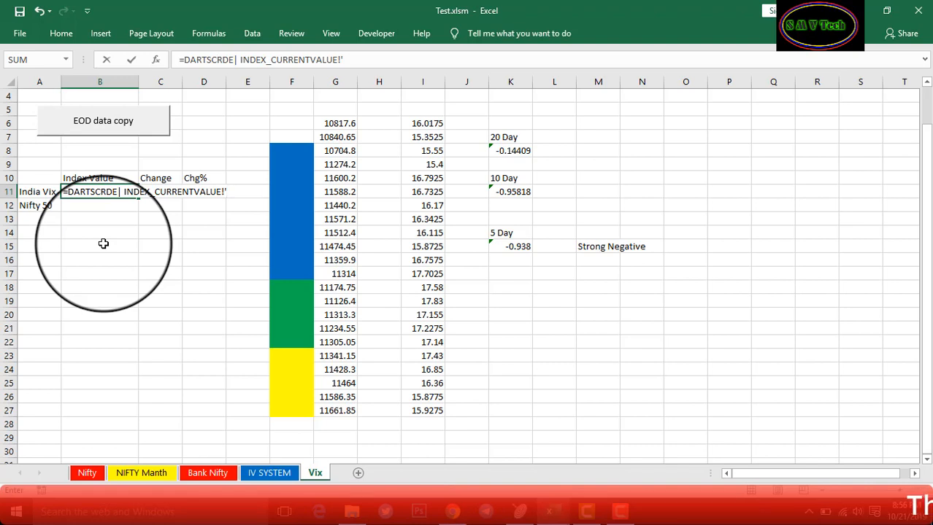
pyautogui.write('INDIA ')
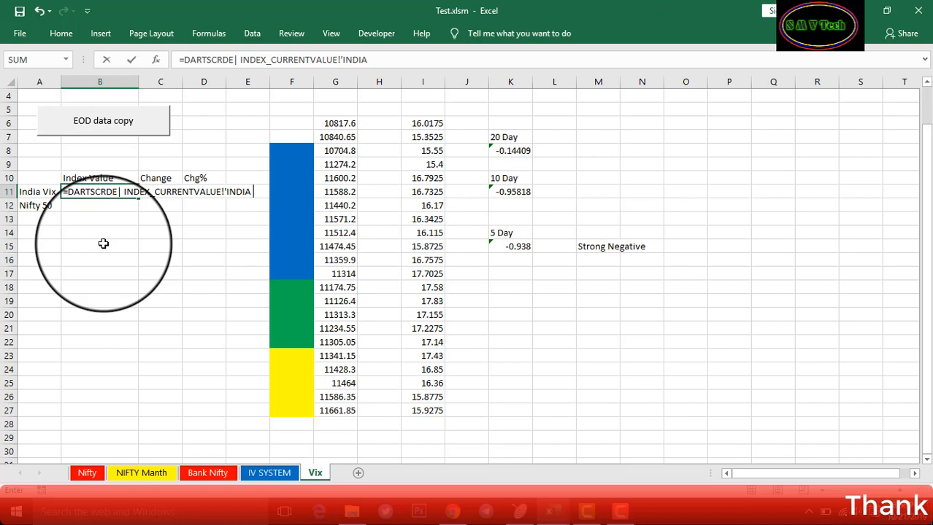
pyautogui.write('VIX')
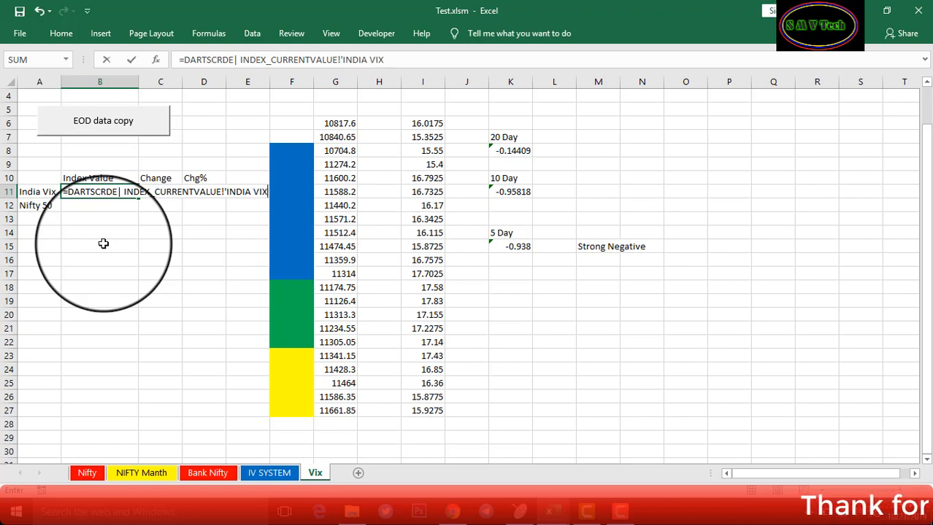
pyautogui.write('_')
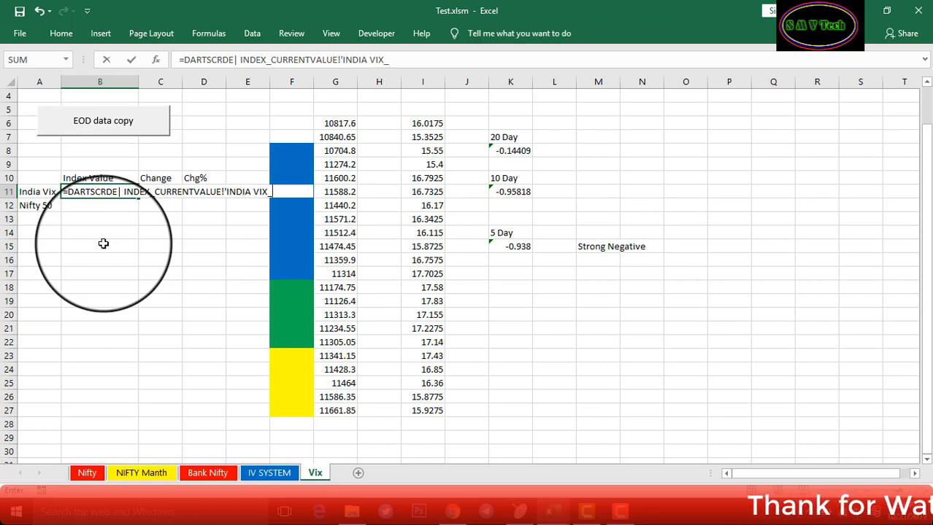
pyautogui.write('1')
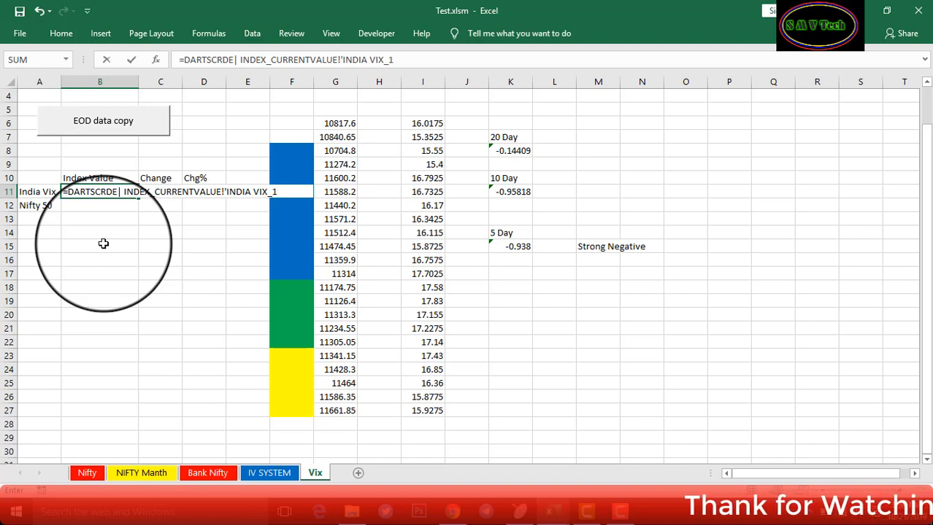
pyautogui.write('"')
pyautogui.press('BackSpace')
pyautogui.write("'")
pyautogui.press('Return')
pyautogui.press('Return')
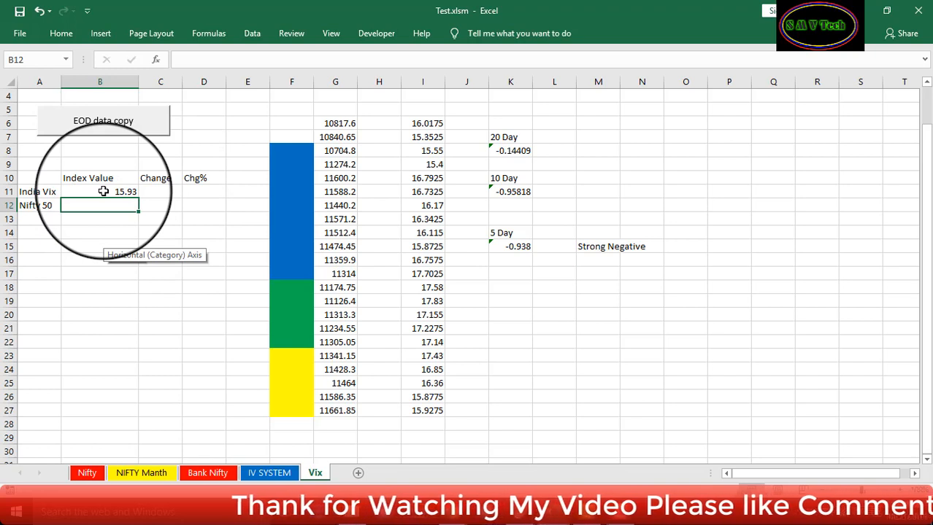
pyautogui.click(134, 194)
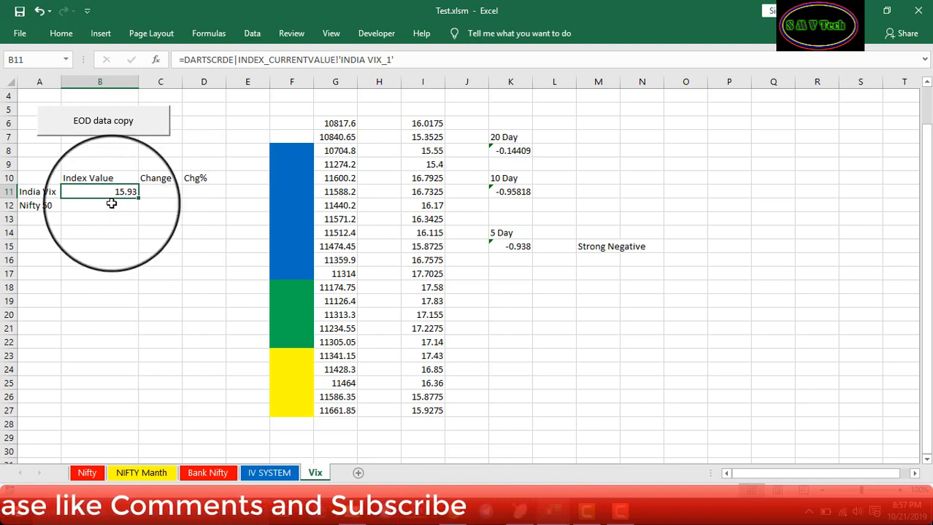
# Copy B11's formula into C11 and change CURRENTVALUE to CHANGE in it
pyautogui.hotkey('ctrl', 'c')
pyautogui.click(160, 192)
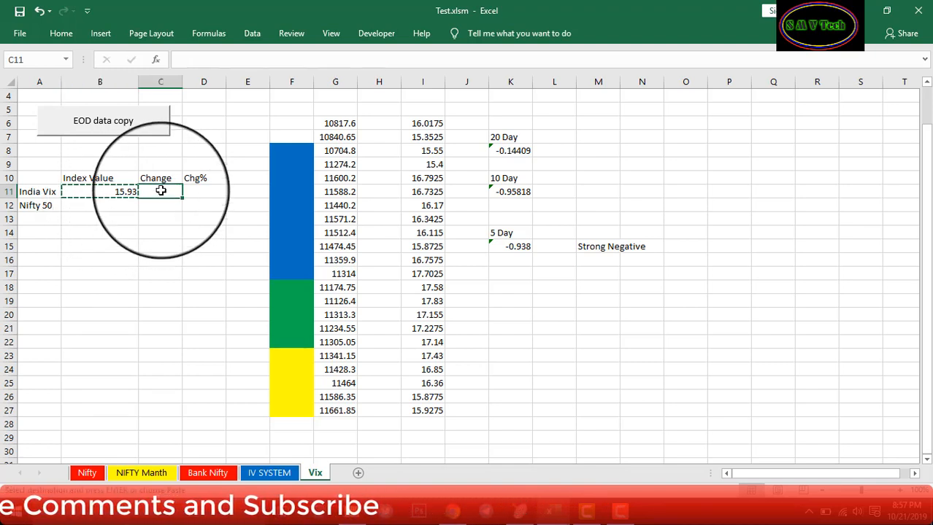
pyautogui.hotkey('ctrl', 'v')
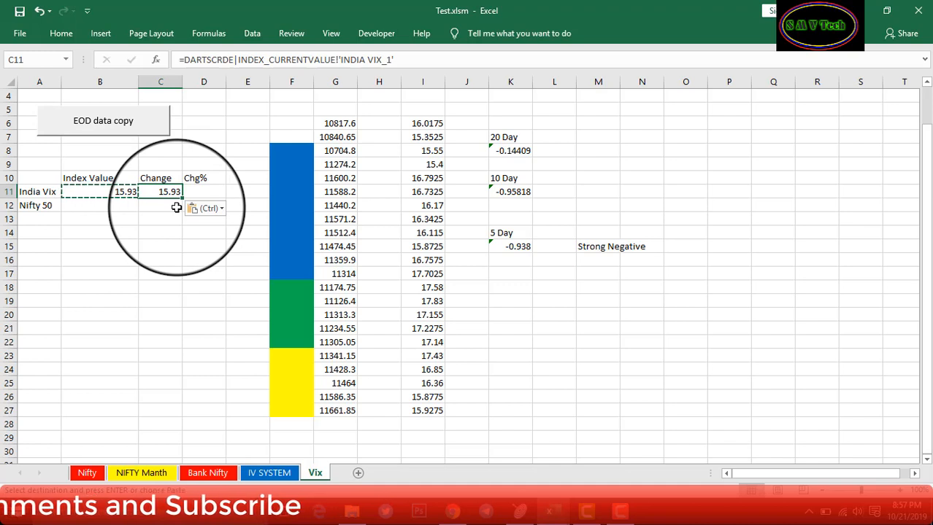
pyautogui.click(333, 59)
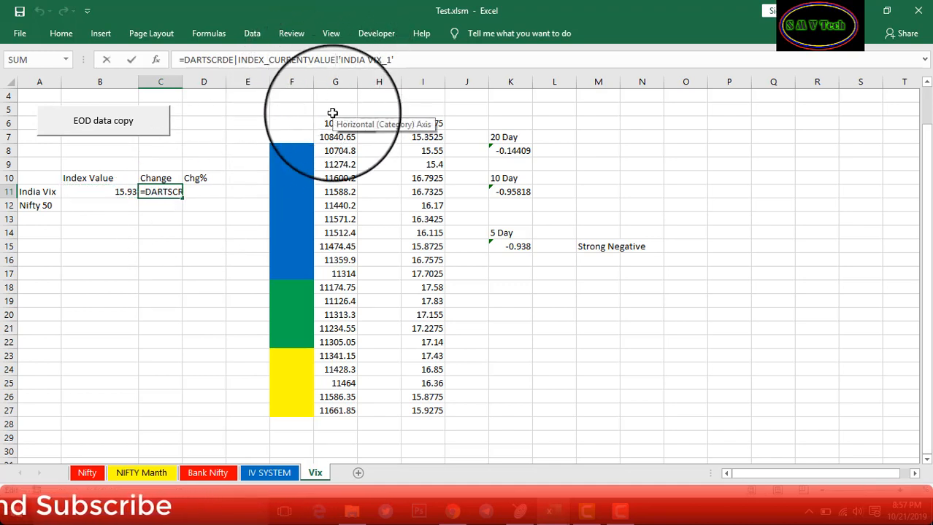
pyautogui.press('BackSpace')
pyautogui.press('BackSpace')
pyautogui.press('BackSpace')
pyautogui.press('BackSpace')
pyautogui.press('BackSpace')
pyautogui.press('BackSpace')
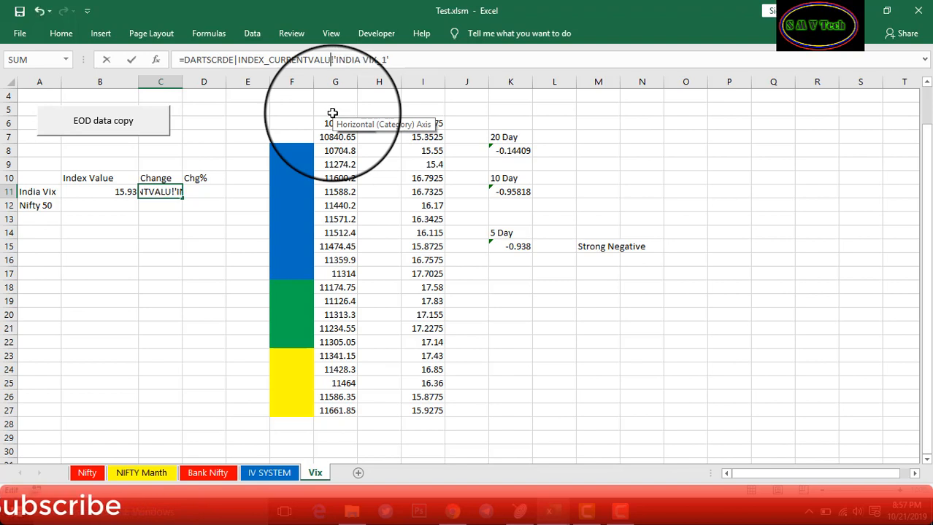
pyautogui.press('BackSpace')
pyautogui.press('BackSpace')
pyautogui.press('BackSpace')
pyautogui.press('BackSpace')
pyautogui.press('BackSpace')
pyautogui.press('BackSpace')
pyautogui.press('BackSpace')
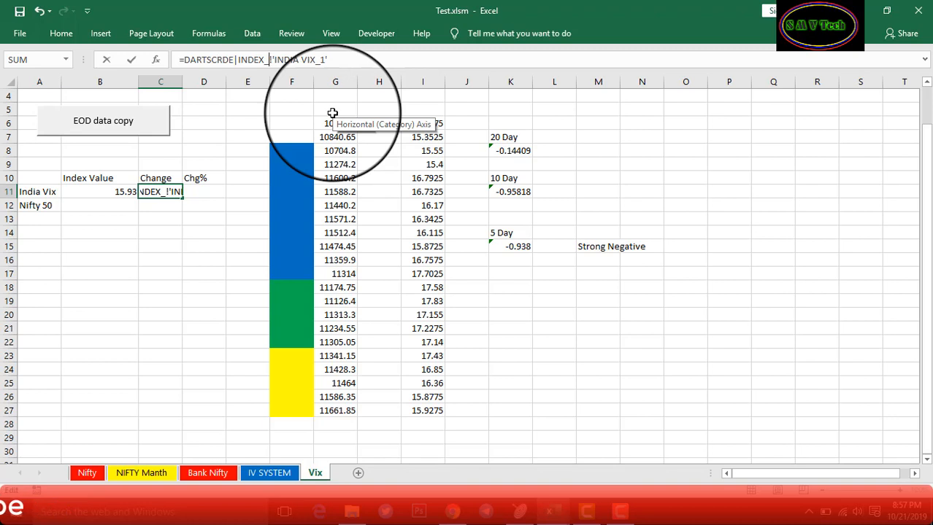
pyautogui.write('CHN!')
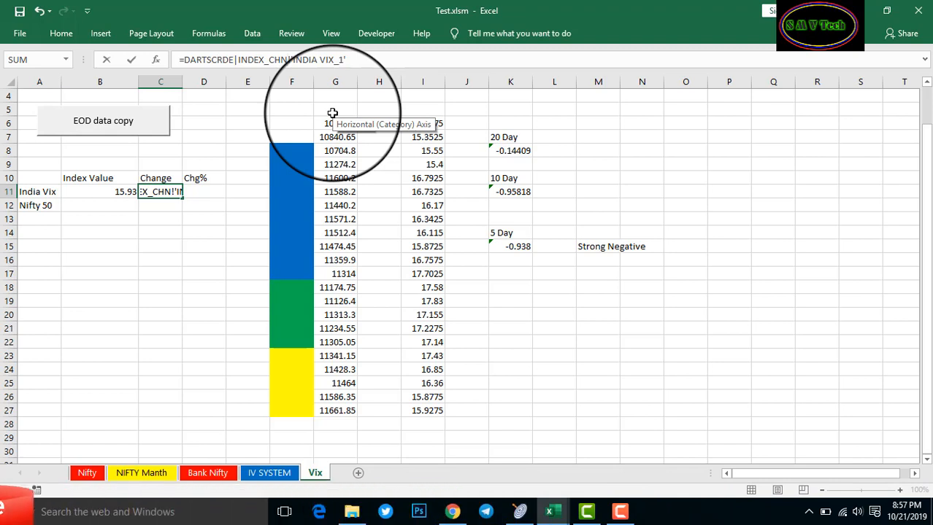
pyautogui.press('BackSpace')
pyautogui.write('ANGE')
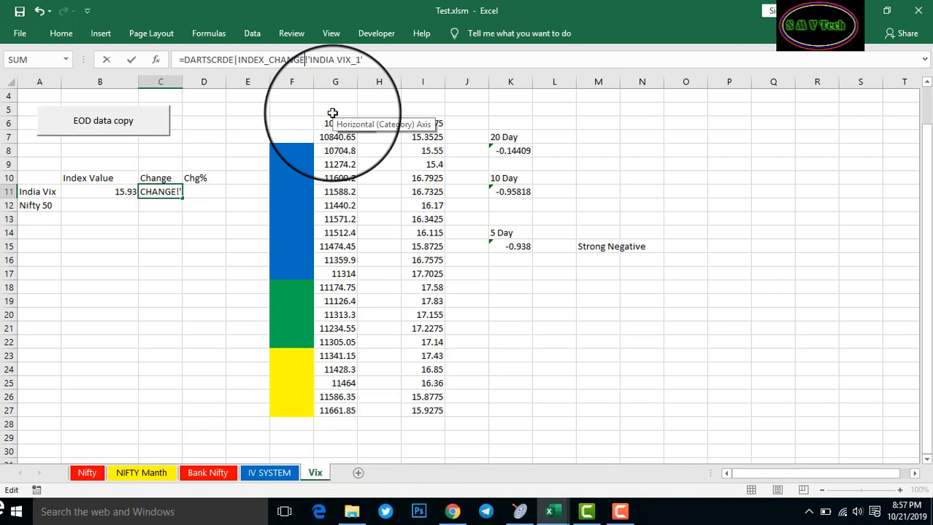
# Copy C11's change formula into D11 and edit it to INDEX_CHANGE_PERCENT, showing 0.31
pyautogui.press('Return')
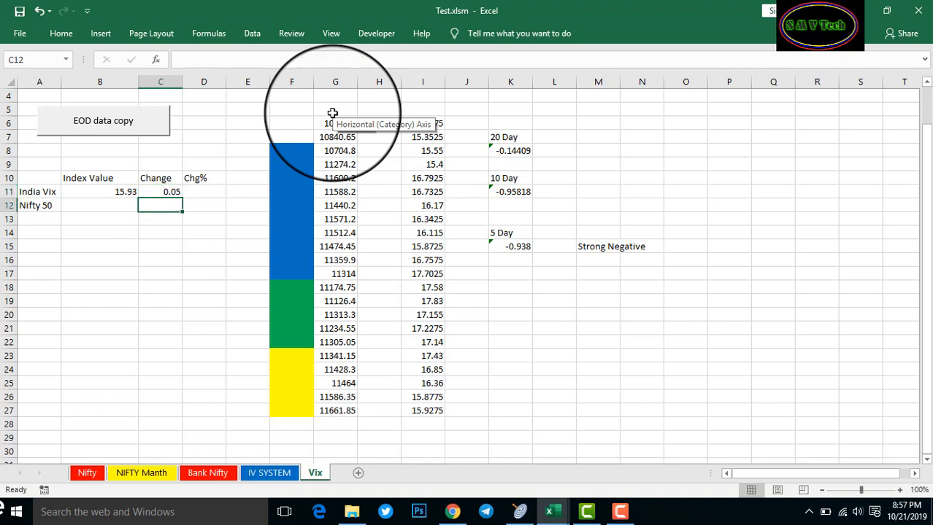
pyautogui.press('Right')
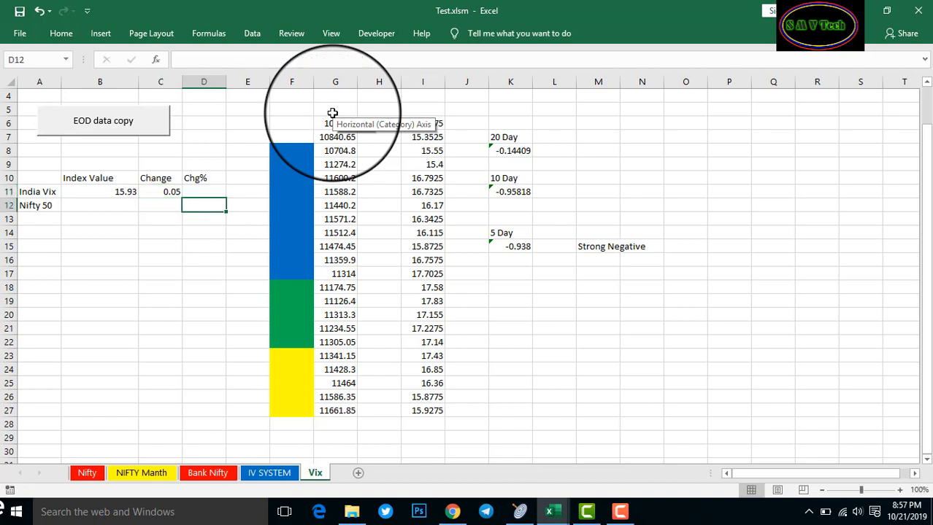
pyautogui.press('Up')
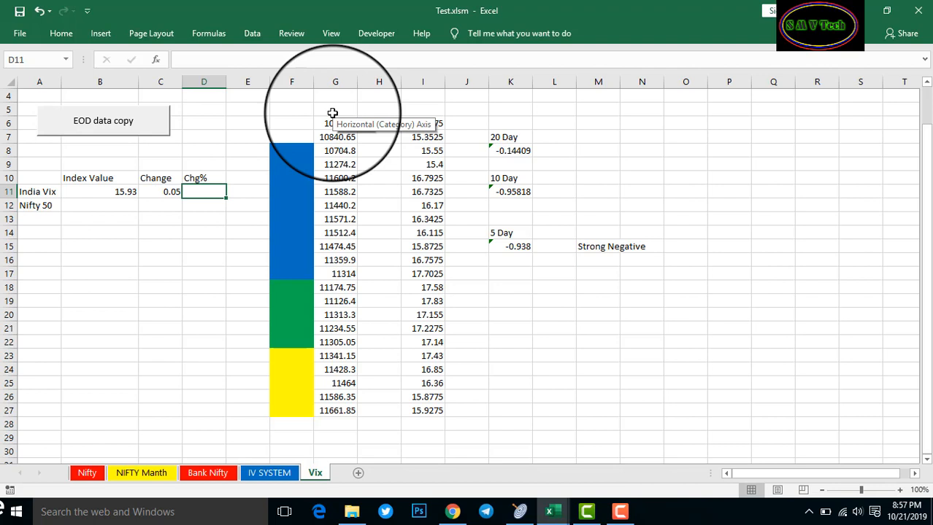
pyautogui.click(169, 193)
pyautogui.hotkey('ctrl', 'c')
pyautogui.click(204, 192)
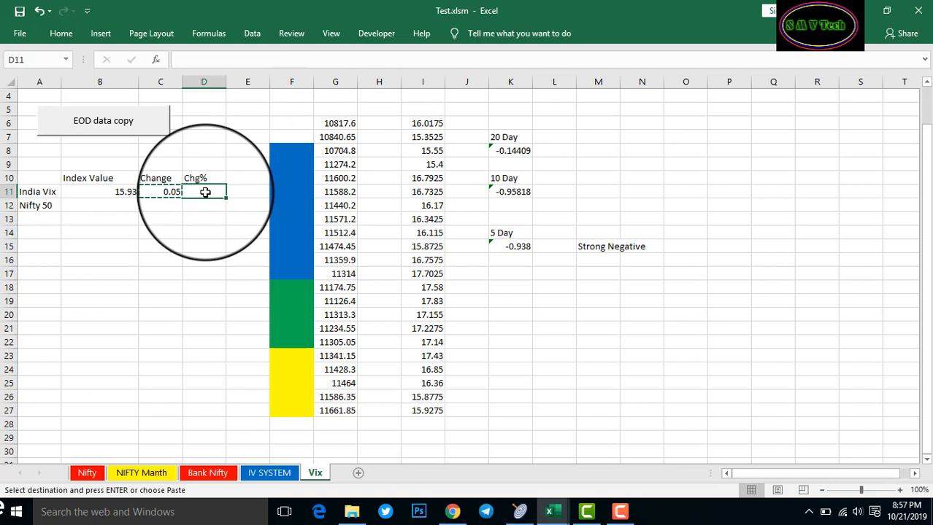
pyautogui.hotkey('ctrl', 'v')
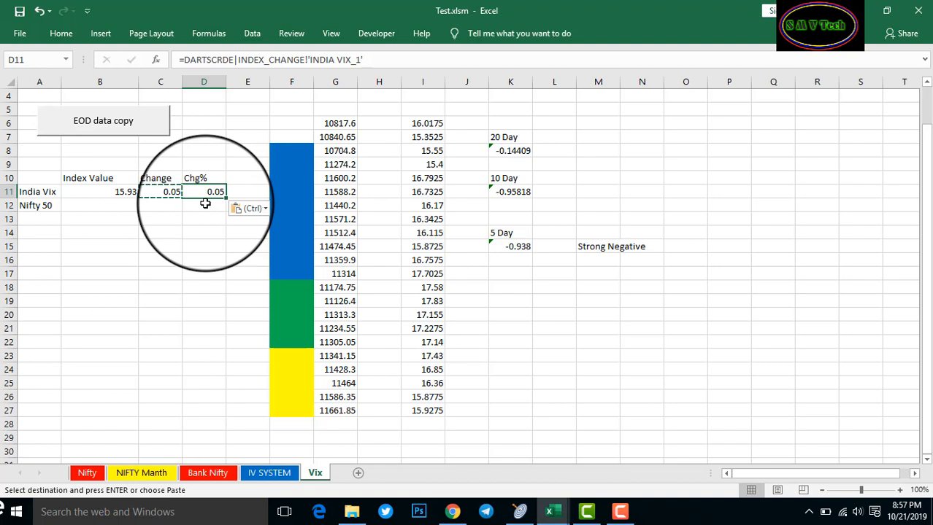
pyautogui.click(307, 60)
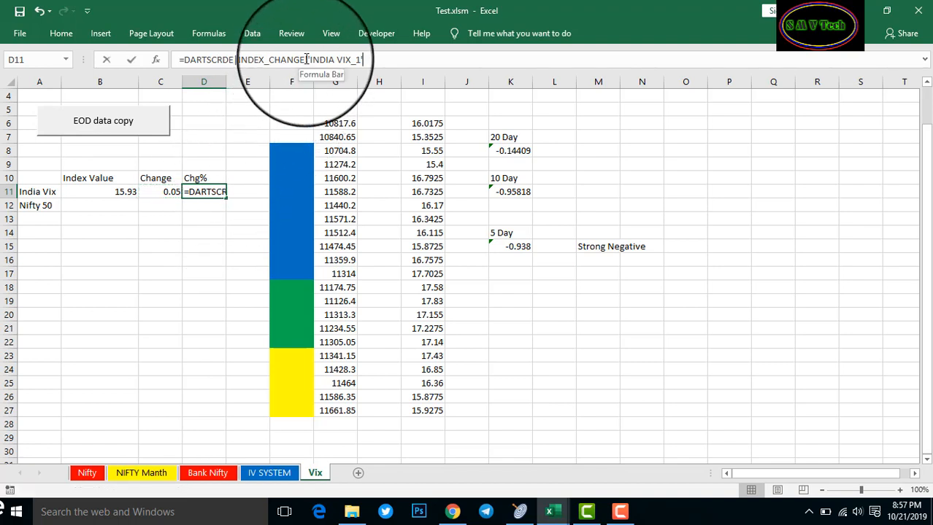
pyautogui.write('_!')
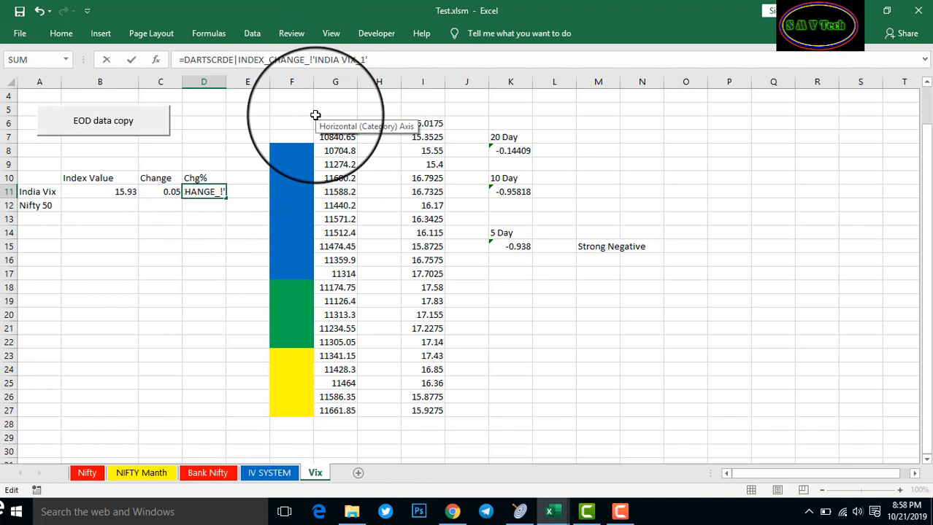
pyautogui.write('PER')
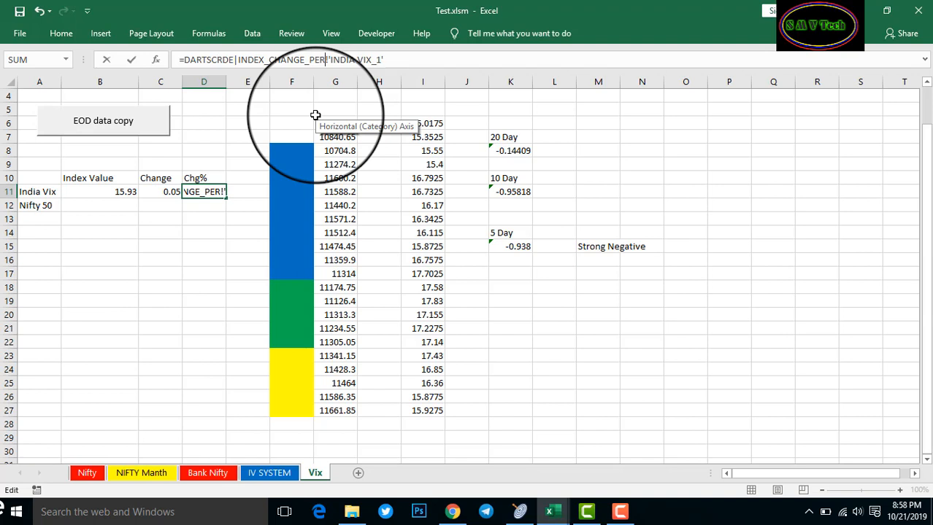
pyautogui.write('CENT')
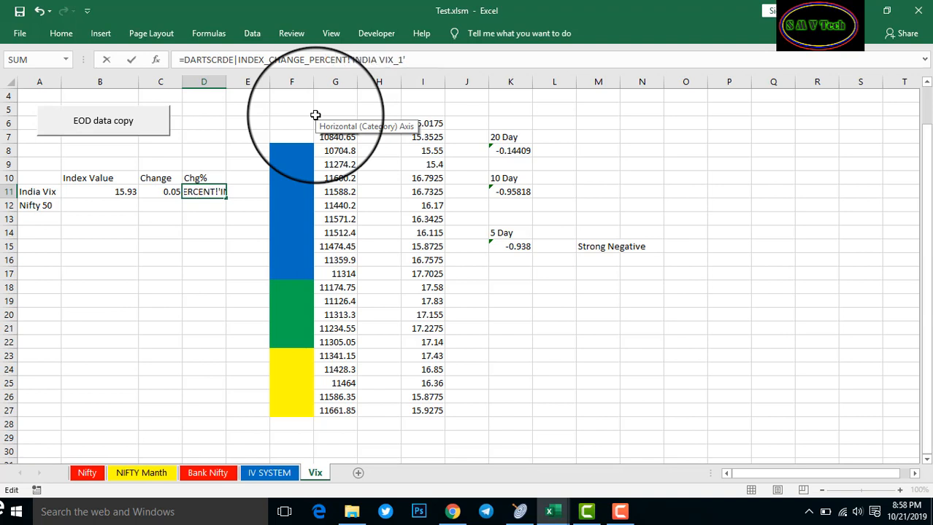
pyautogui.press('Return')
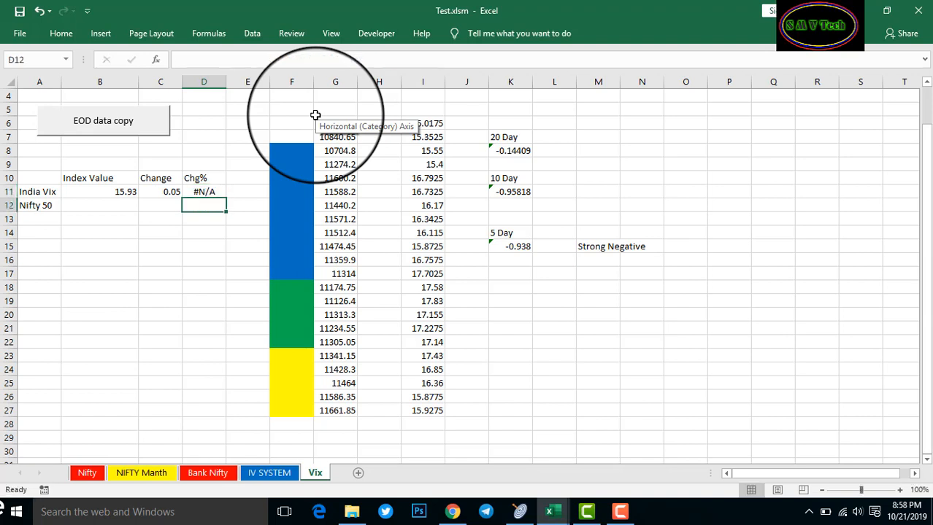
pyautogui.press('Up')
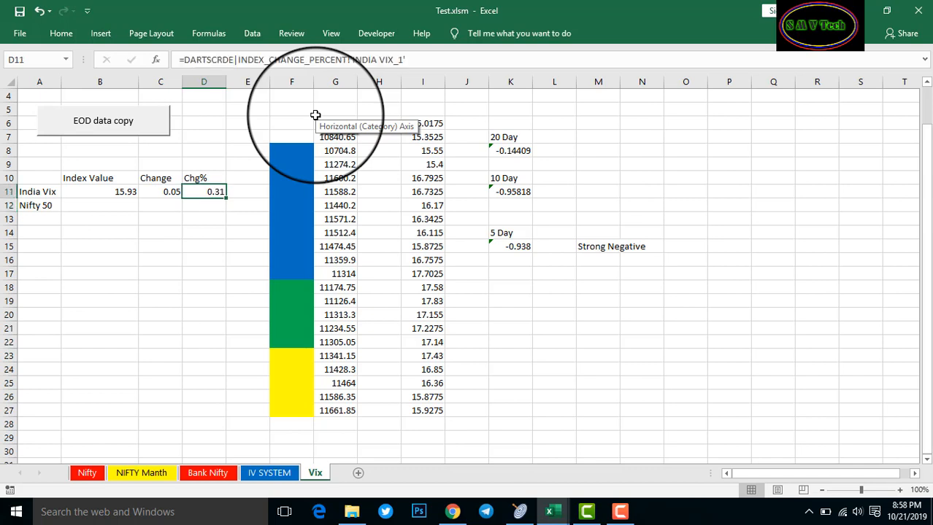
# Copy B11's formula to B12 and change the item to 'NIFTY 50_1', showing 11661.85
pyautogui.click(102, 205)
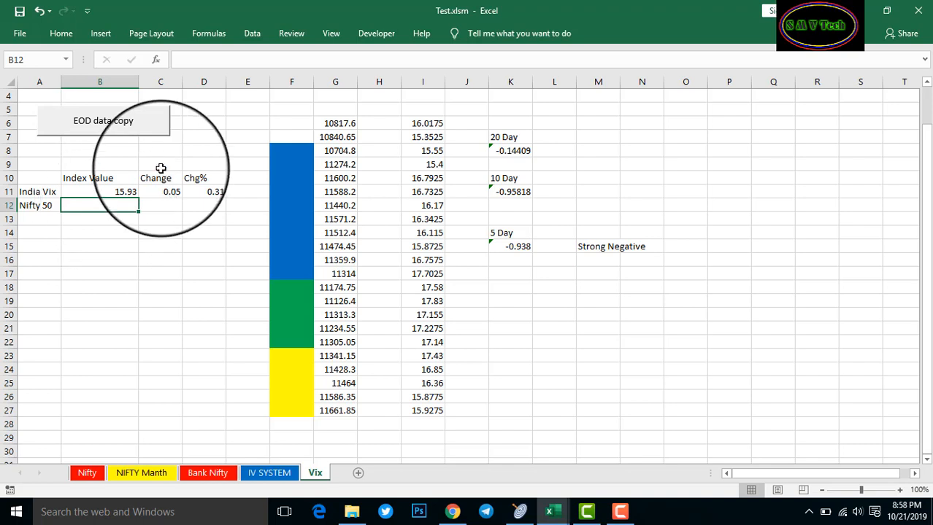
pyautogui.click(104, 192)
pyautogui.hotkey('ctrl', 'c')
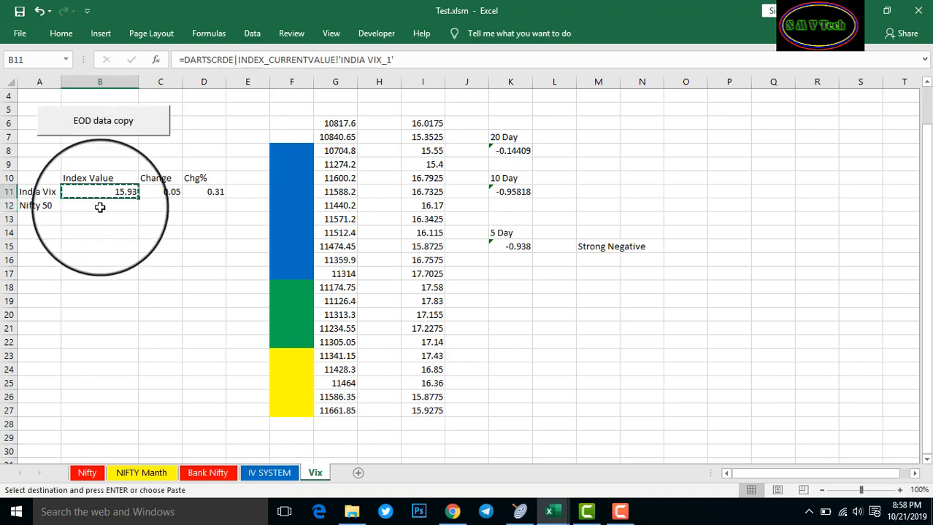
pyautogui.click(95, 207)
pyautogui.hotkey('ctrl', 'v')
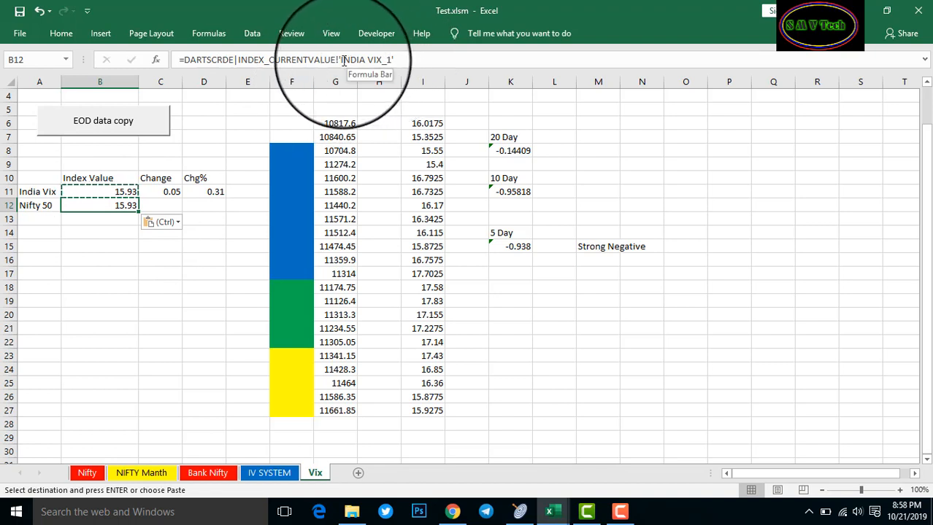
pyautogui.moveTo(341, 60); pyautogui.dragTo(390, 82)
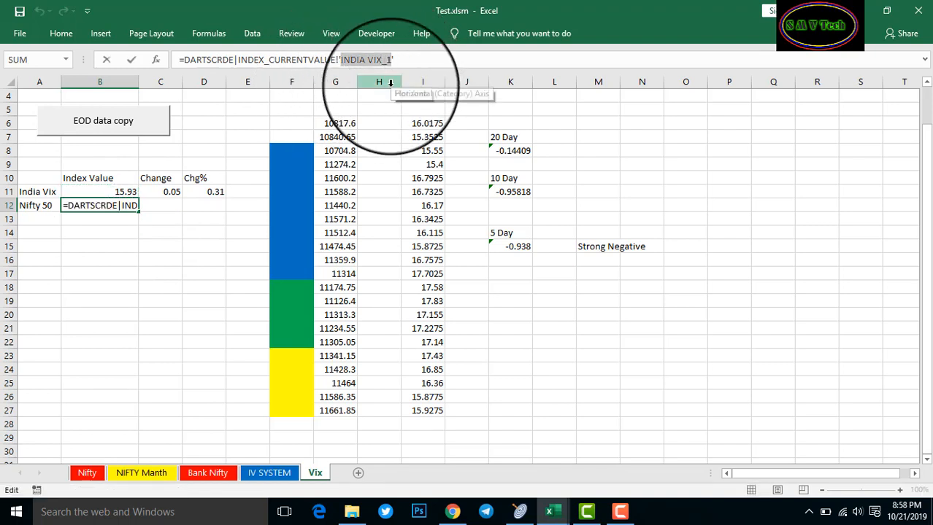
pyautogui.write('N')
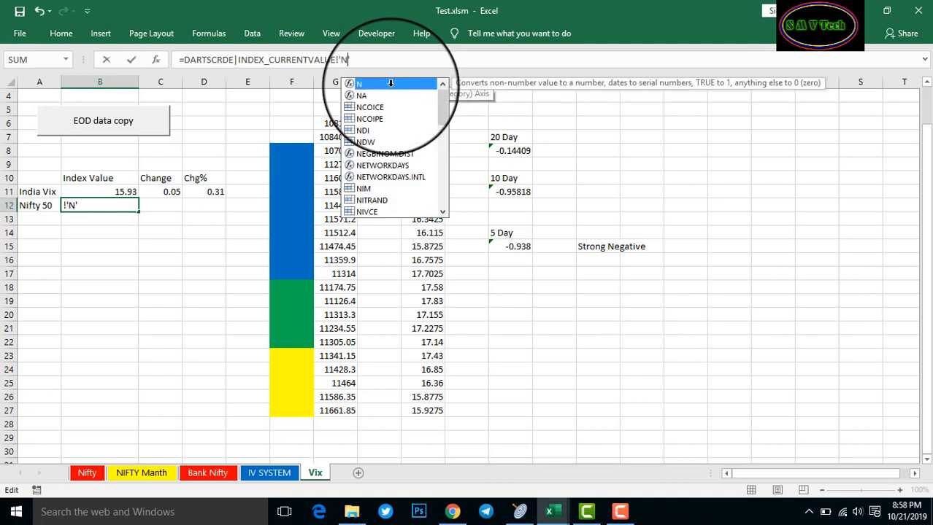
pyautogui.write('IFTY')
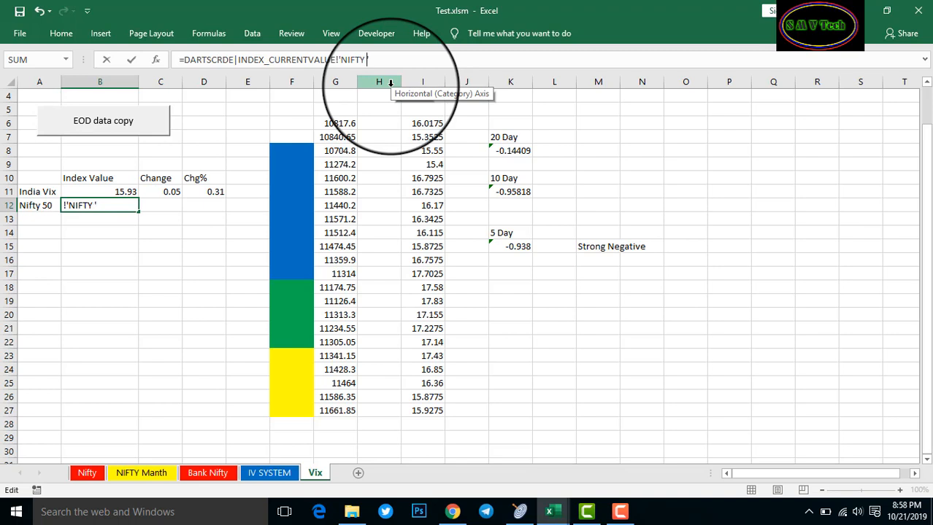
pyautogui.write(' 50')
pyautogui.write("_'")
pyautogui.press('Return')
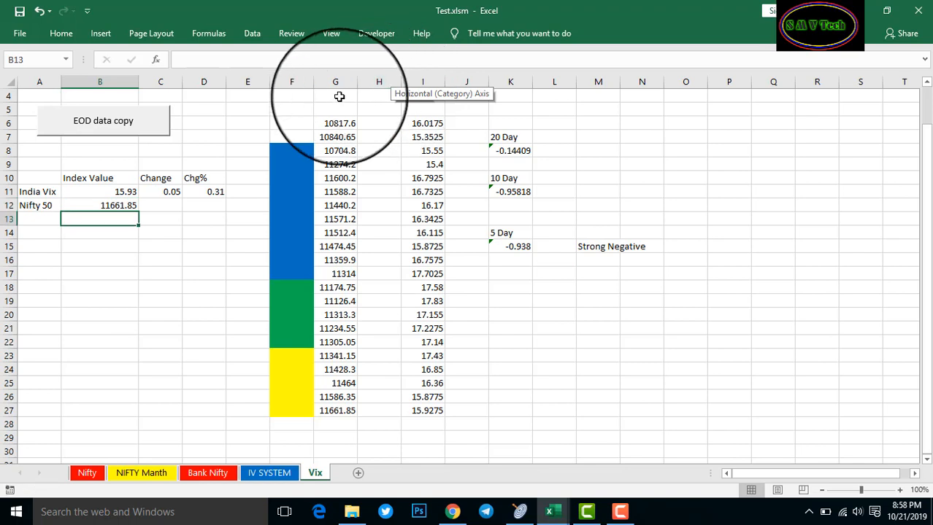
# Copy B12's formula to C12 and replace CURRENTVALUE with CHANGE, showing 75.5
pyautogui.click(125, 205)
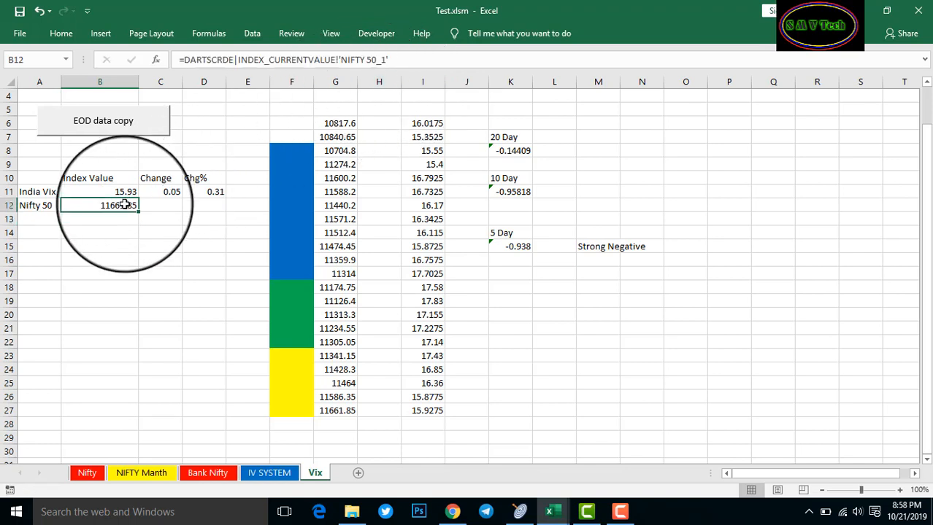
pyautogui.hotkey('ctrl', 'c')
pyautogui.click(150, 206)
pyautogui.hotkey('ctrl', 'v')
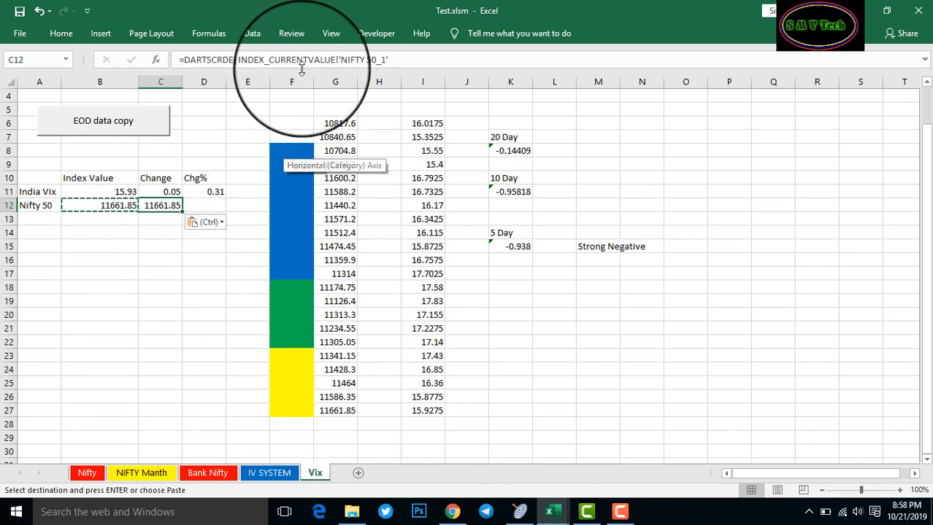
pyautogui.moveTo(270, 60); pyautogui.dragTo(335, 60)
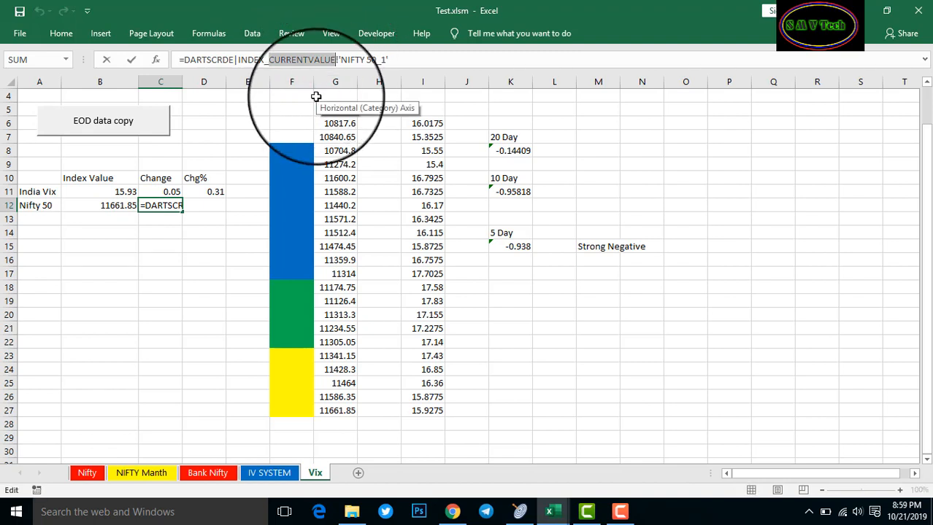
pyautogui.press('BackSpace')
pyautogui.write('CHANGE')
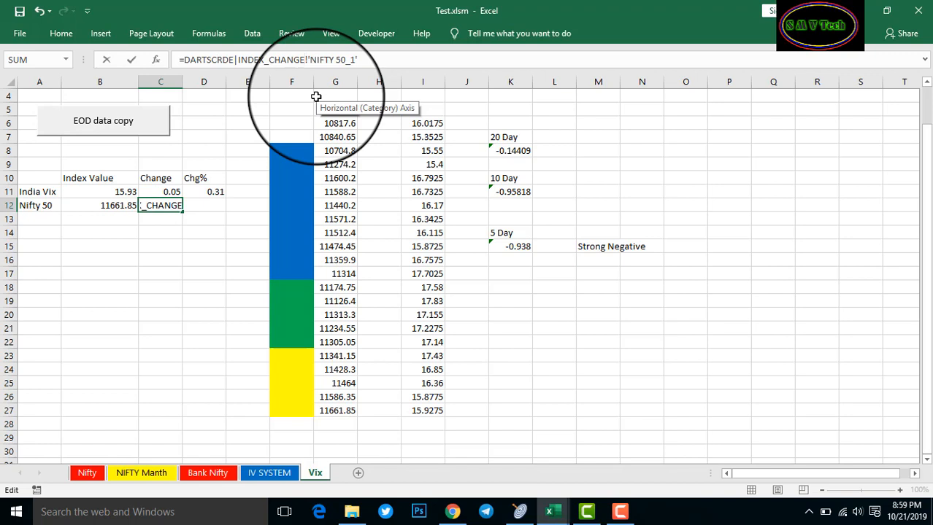
pyautogui.press('Return')
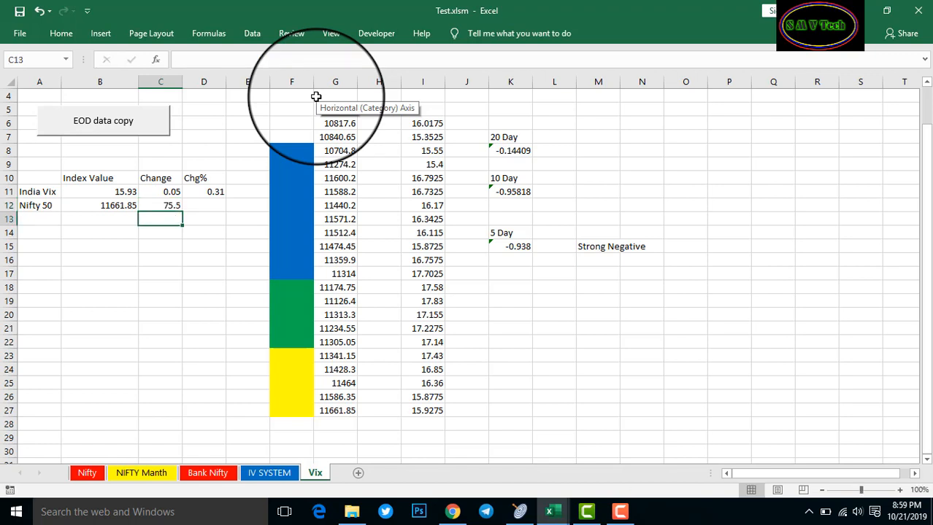
pyautogui.press('Right')
pyautogui.press('Up')
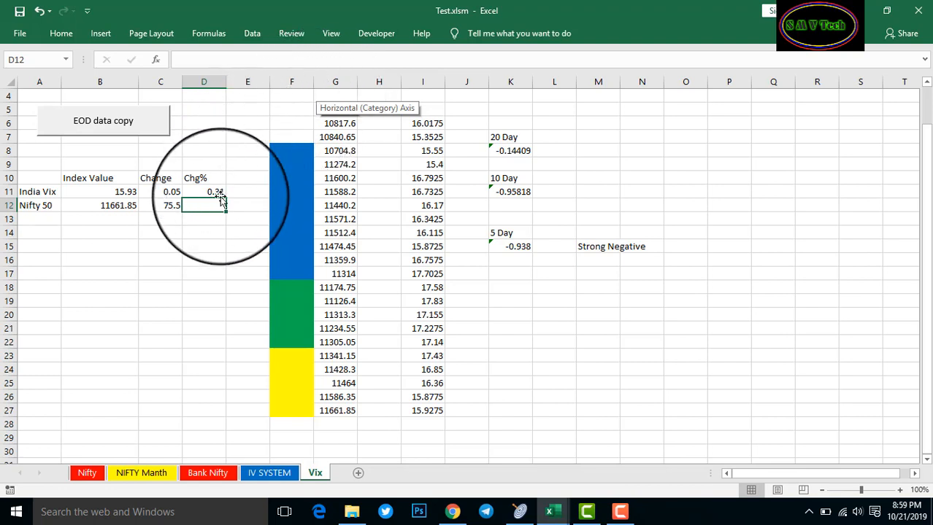
# Copy C12's formula to D12 and edit it to the percent-change feed, showing 0.65
pyautogui.click(168, 208)
pyautogui.hotkey('ctrl', 'c')
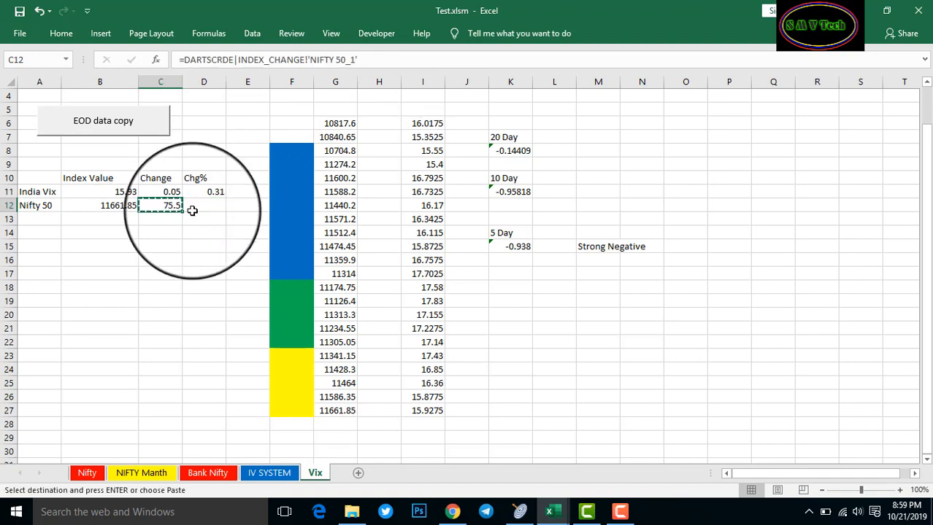
pyautogui.click(191, 209)
pyautogui.hotkey('ctrl', 'v')
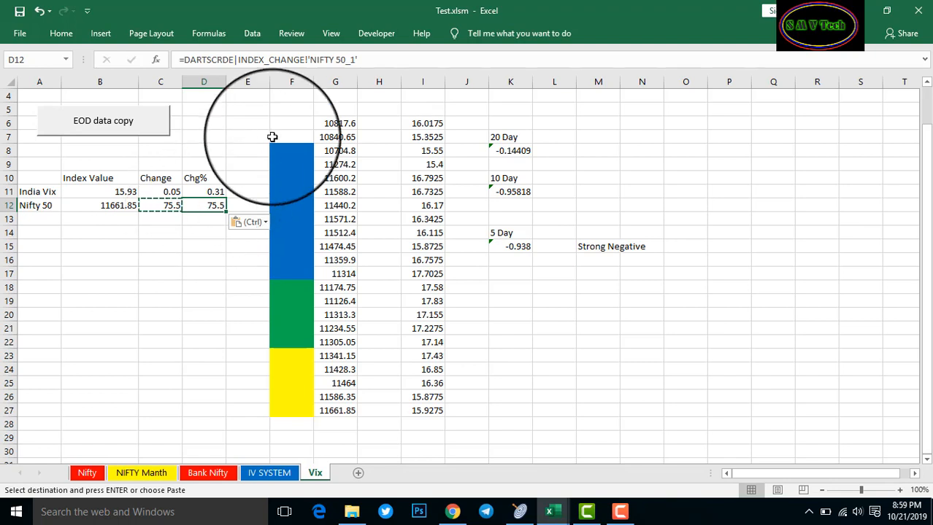
pyautogui.click(306, 60)
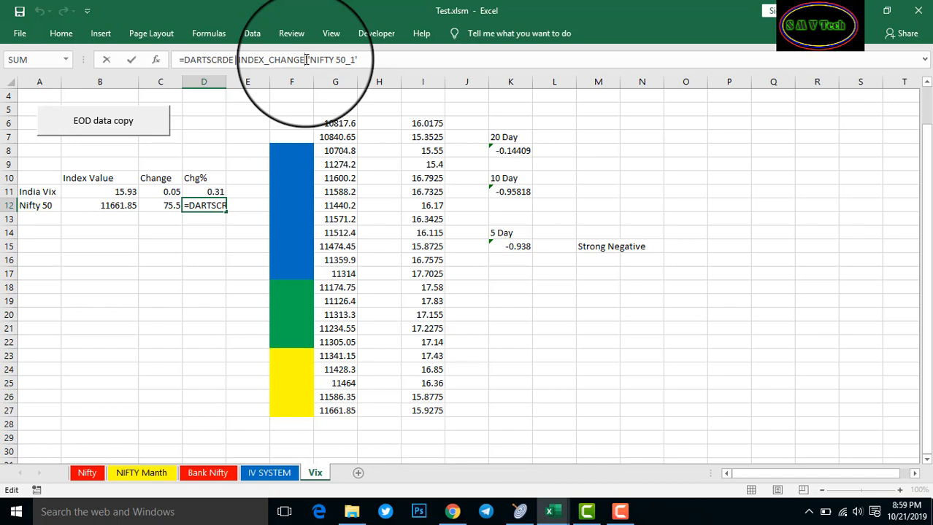
pyautogui.write('!')
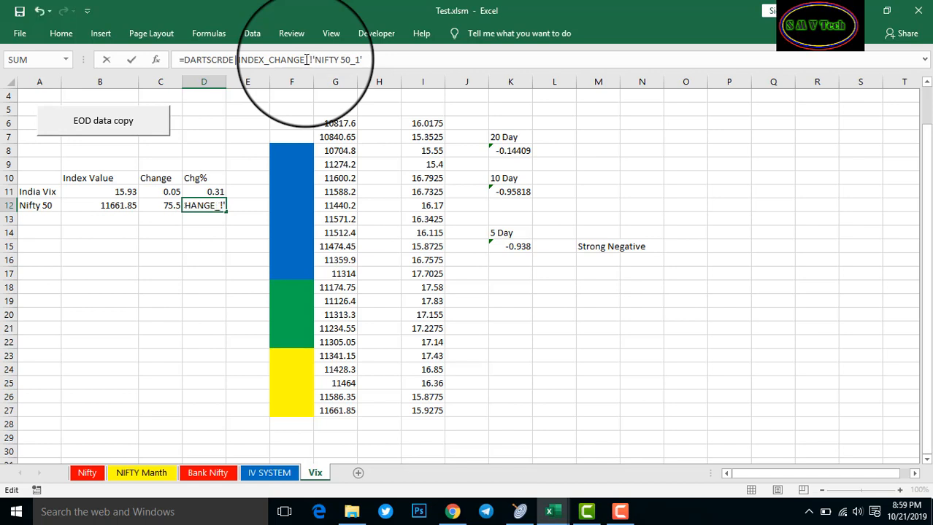
pyautogui.write('PER')
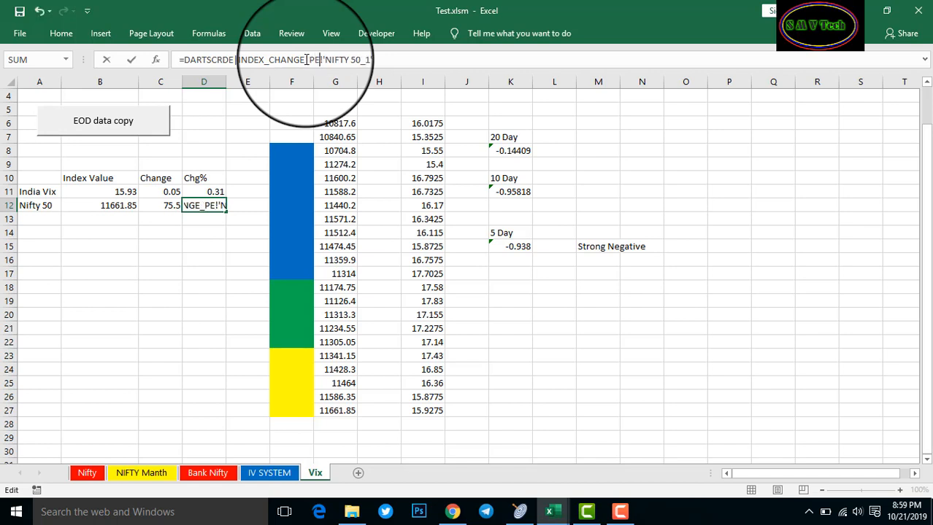
pyautogui.write('CENT')
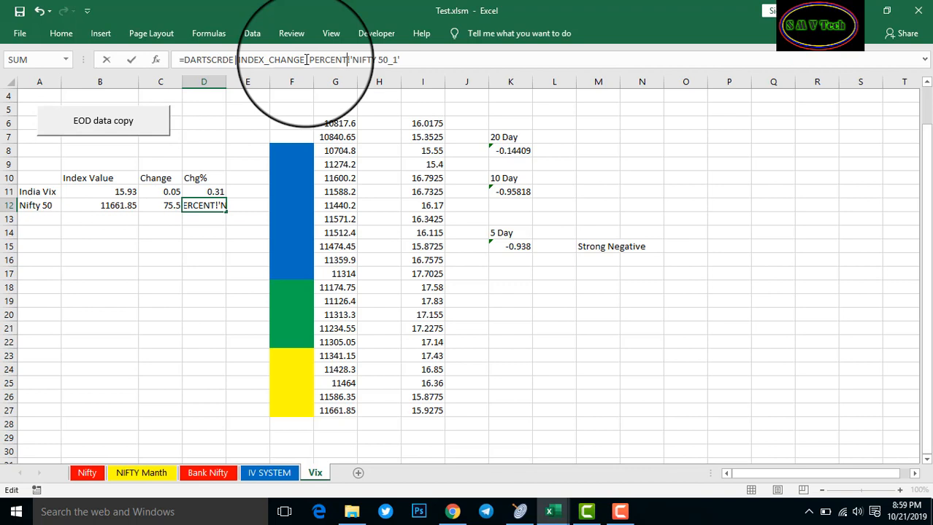
pyautogui.press('Return')
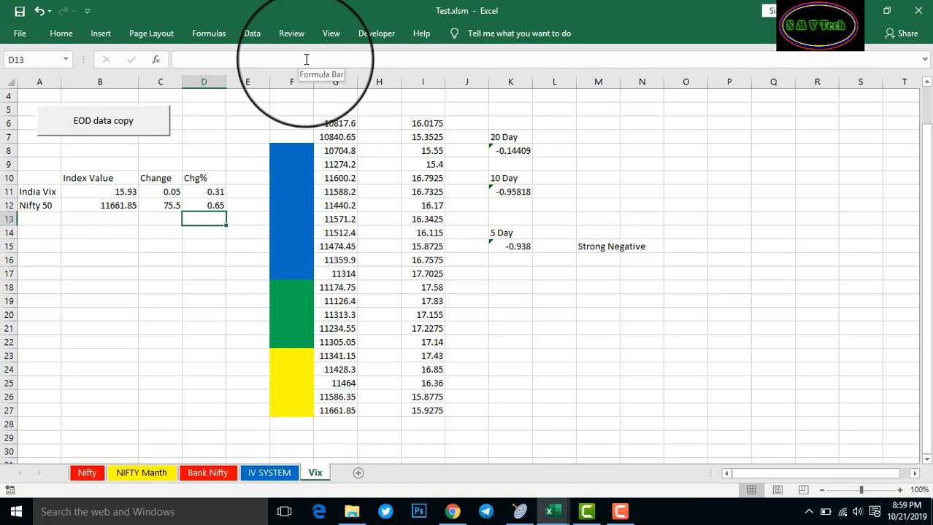
# Start a new formula in G28, below the column G data
pyautogui.scroll(-1, 276, 257)
pyautogui.click(336, 385)
pyautogui.write('=')
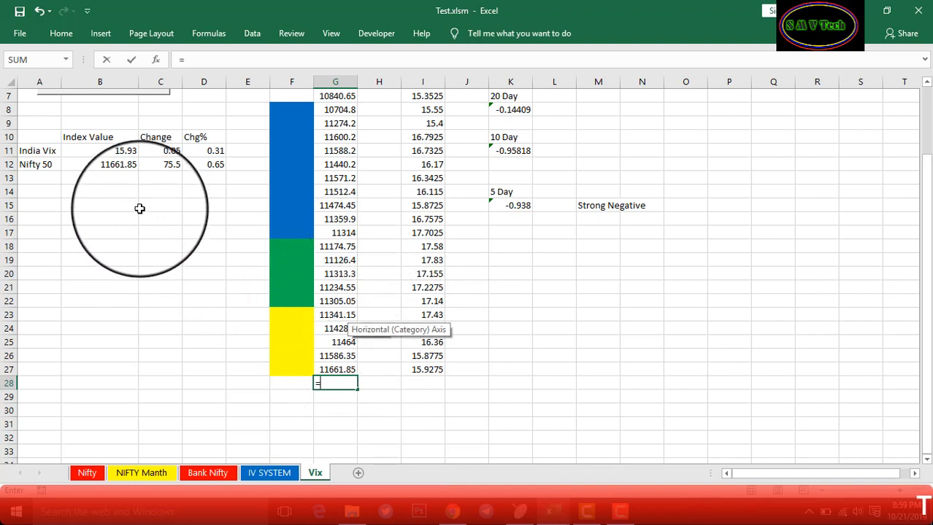
# Link G28 to B12 (11661.85) and I28 to B11 (15.93)
pyautogui.click(120, 165)
pyautogui.scroll(1, 150, 226)
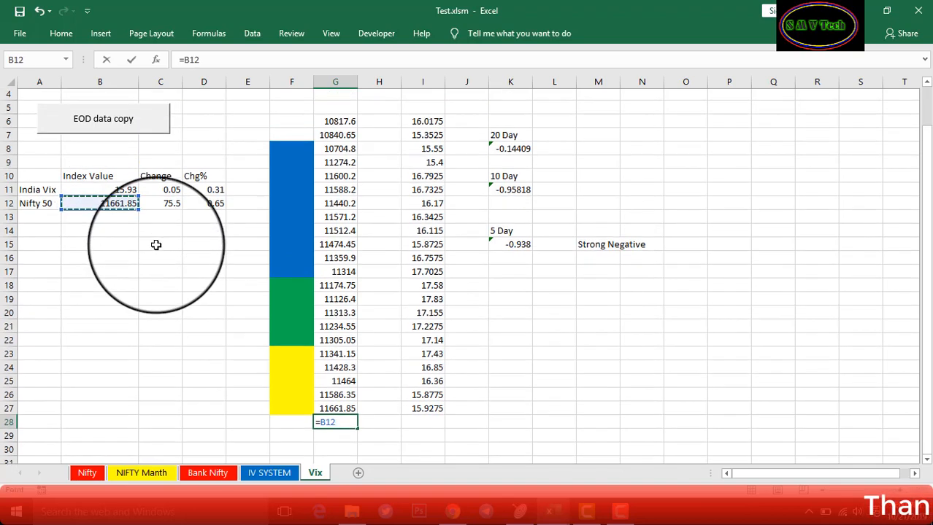
pyautogui.scroll(1, 160, 252)
pyautogui.scroll(-1, 162, 253)
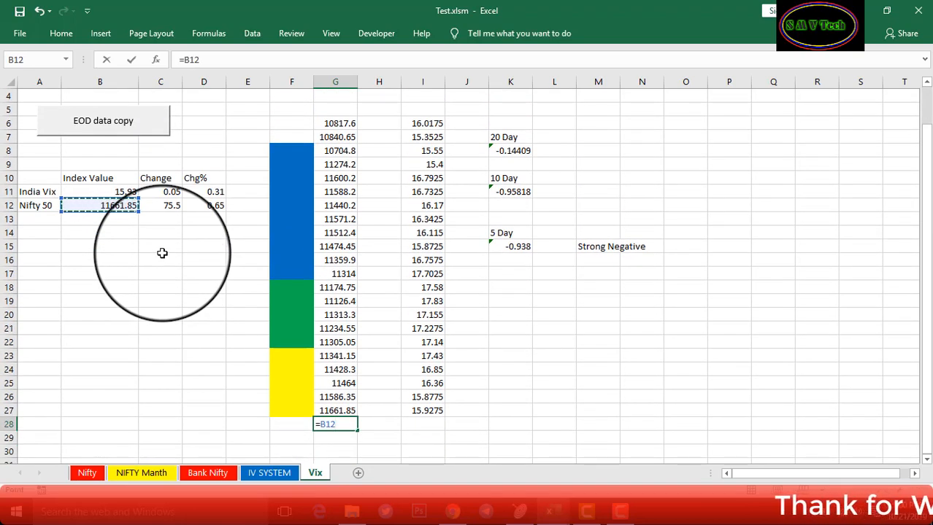
pyautogui.press('Return')
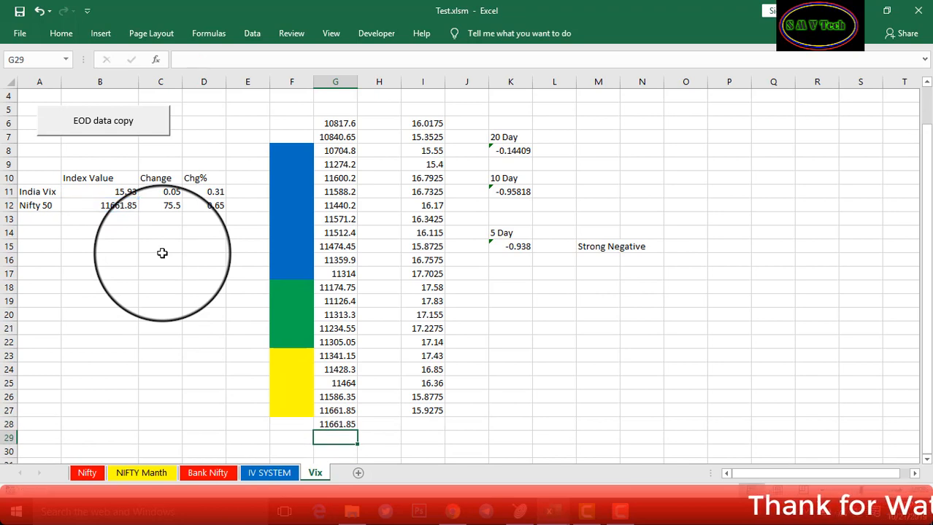
pyautogui.click(437, 426)
pyautogui.write('=')
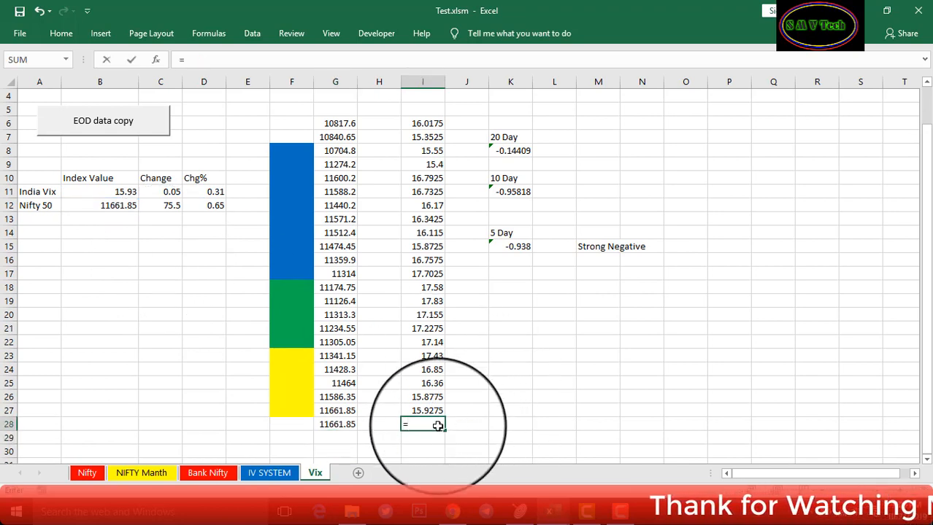
pyautogui.click(128, 192)
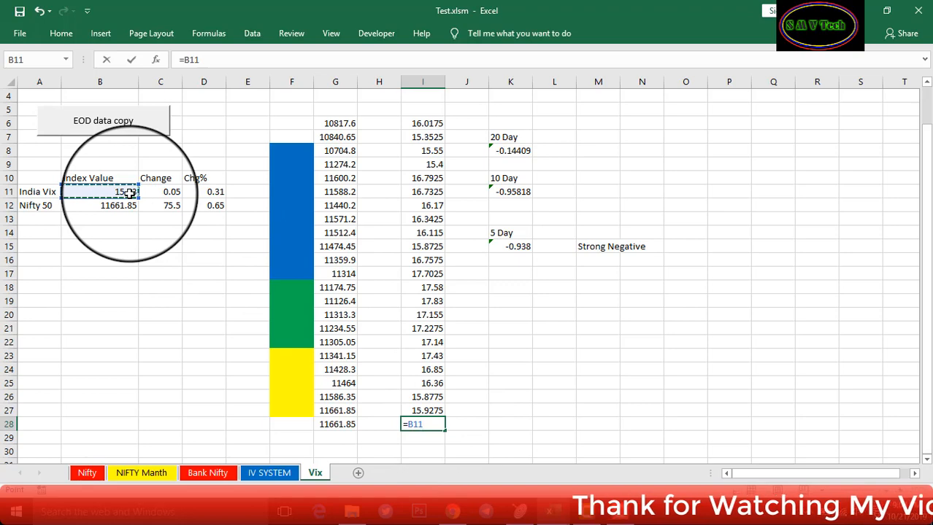
pyautogui.press('Return')
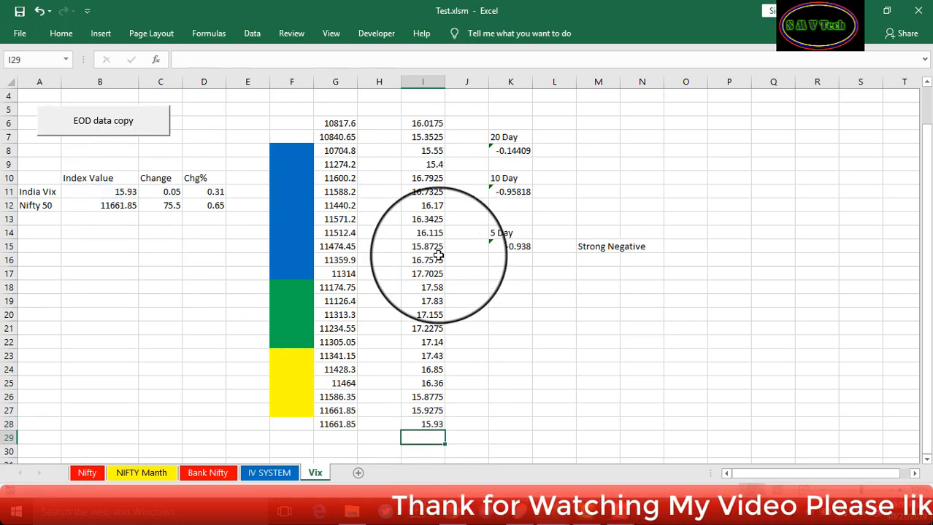
pyautogui.scroll(1, 438, 219)
pyautogui.scroll(-1, 397, 201)
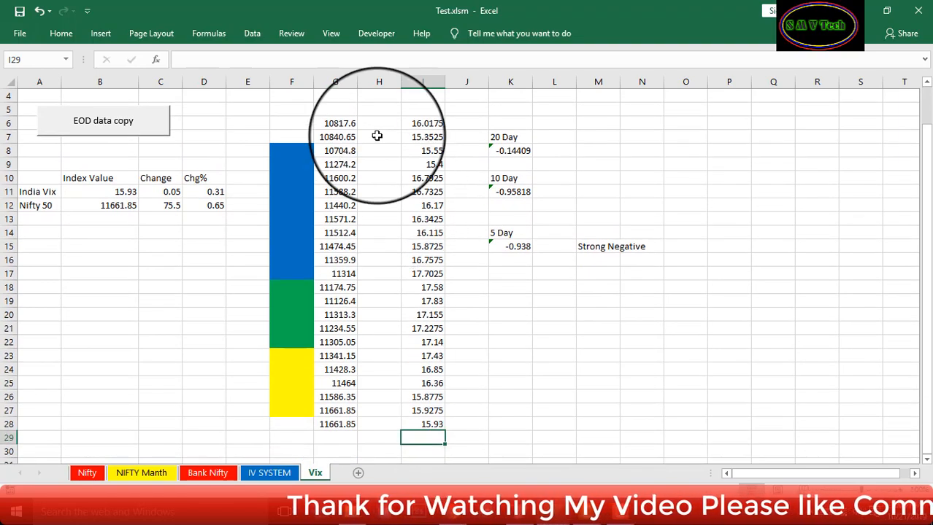
# On the Nifty sheet, try editing M3 and dismiss the protected-sheet warning
pyautogui.click(84, 473)
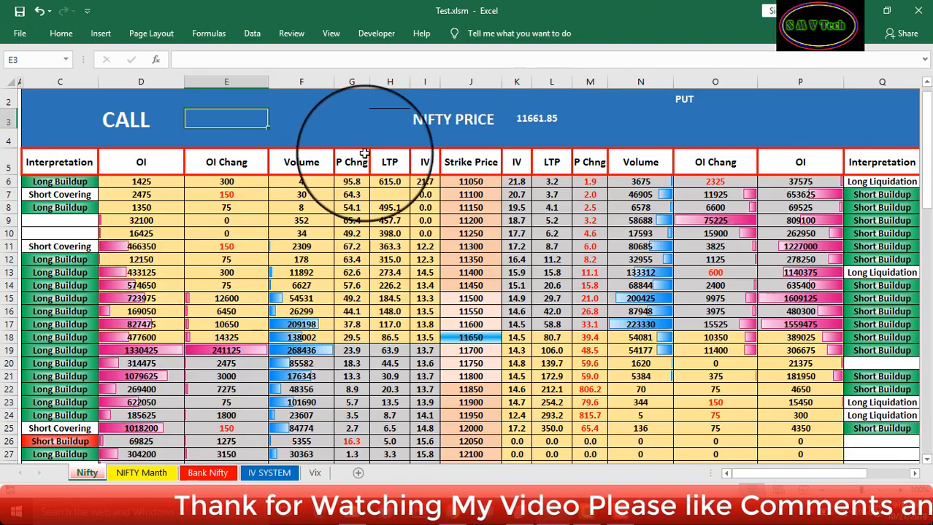
pyautogui.click(450, 122)
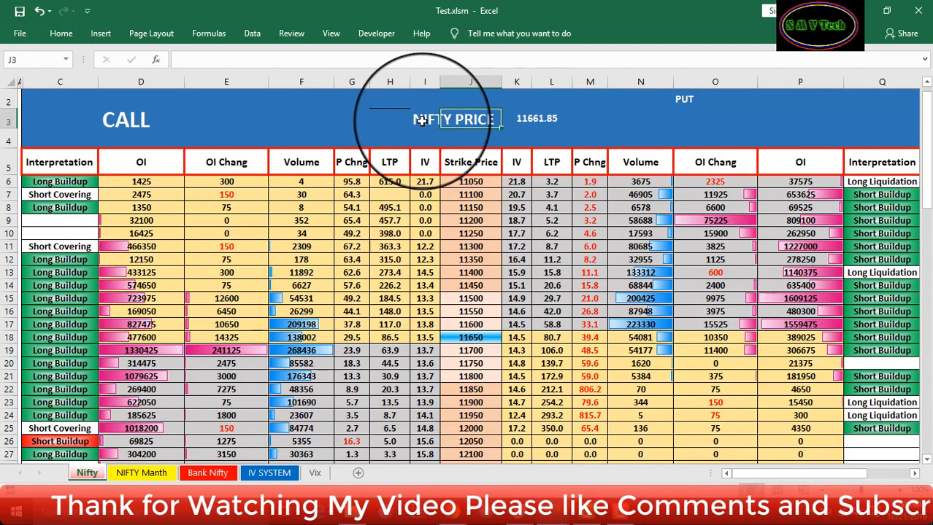
pyautogui.click(529, 121)
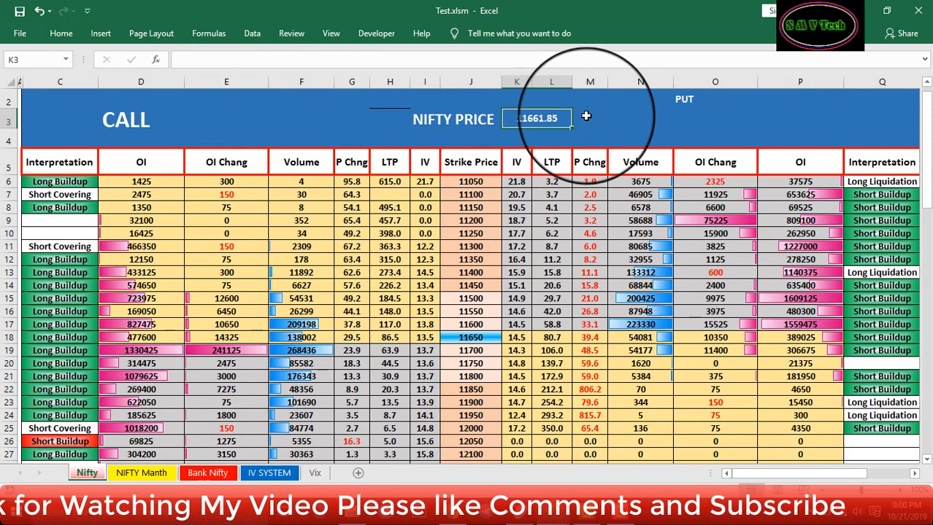
pyautogui.click(588, 117)
pyautogui.doubleClick(588, 117)
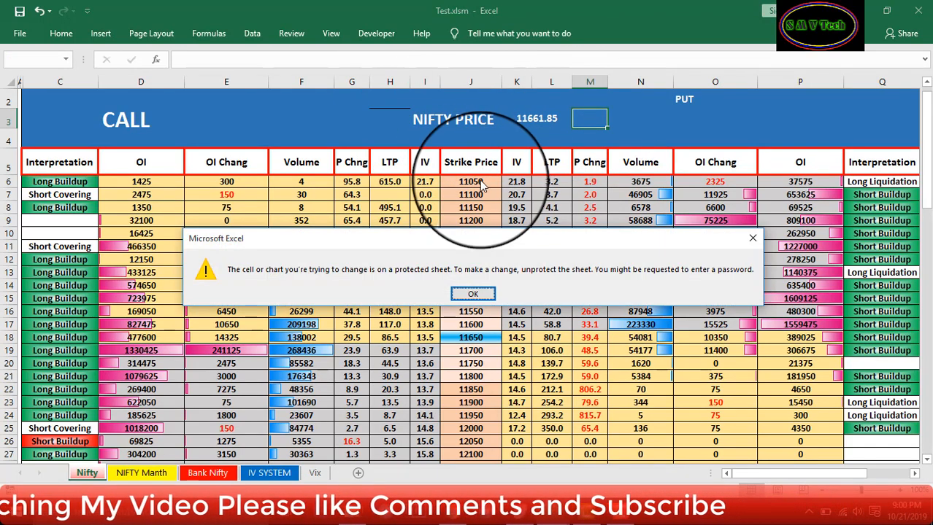
pyautogui.click(474, 292)
# Open Review > Unprotect Sheet and enter the sheet password
pyautogui.click(290, 34)
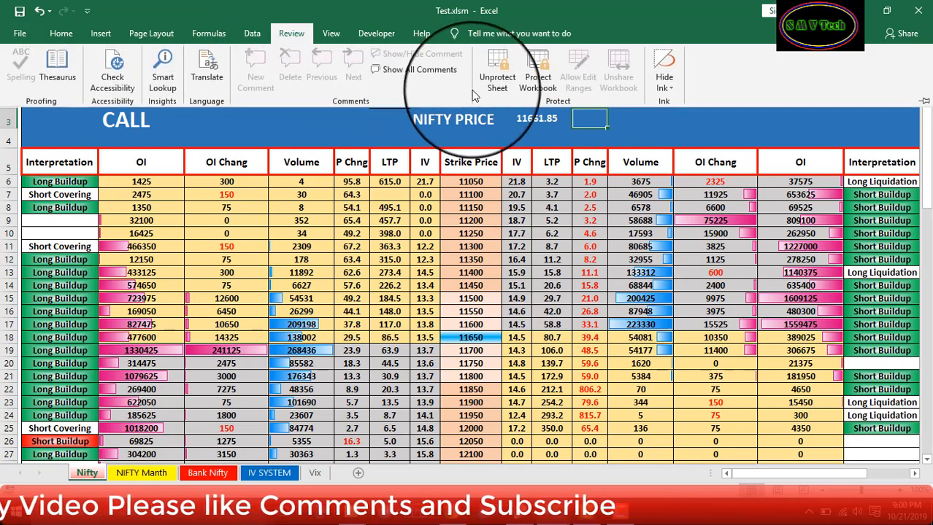
pyautogui.click(488, 73)
# Enter the sheet password to unprotect the Nifty sheet
pyautogui.write('1234')
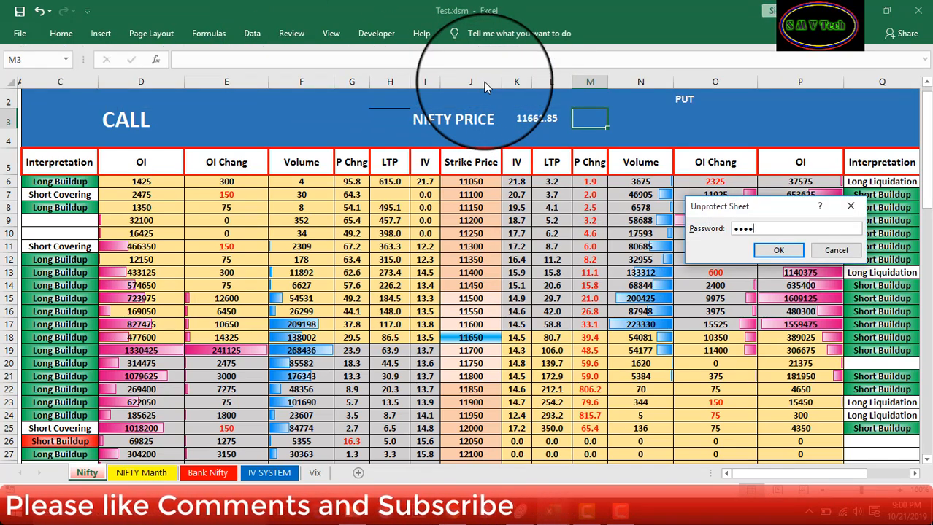
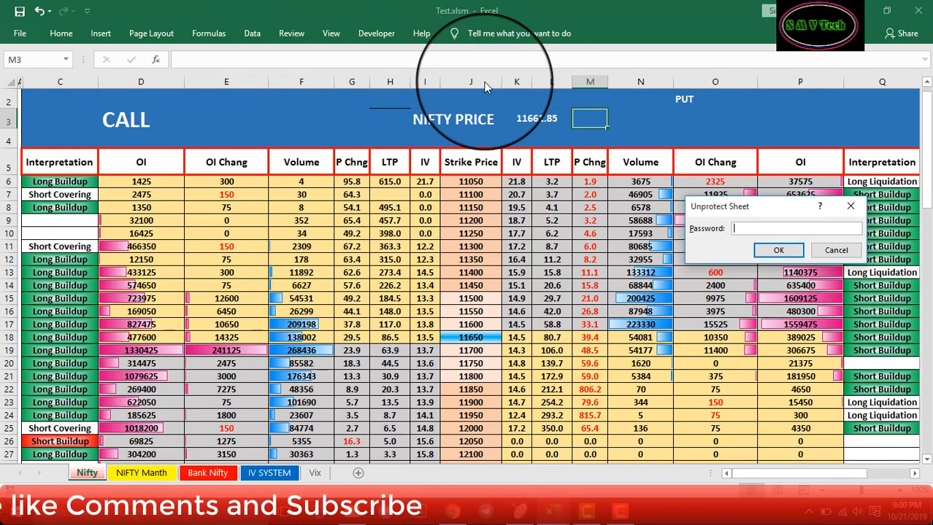
# Open Review > Unprotect Sheet and enter the sheet password
# Enter the sheet password to unprotect the Nifty sheet
pyautogui.write('34')
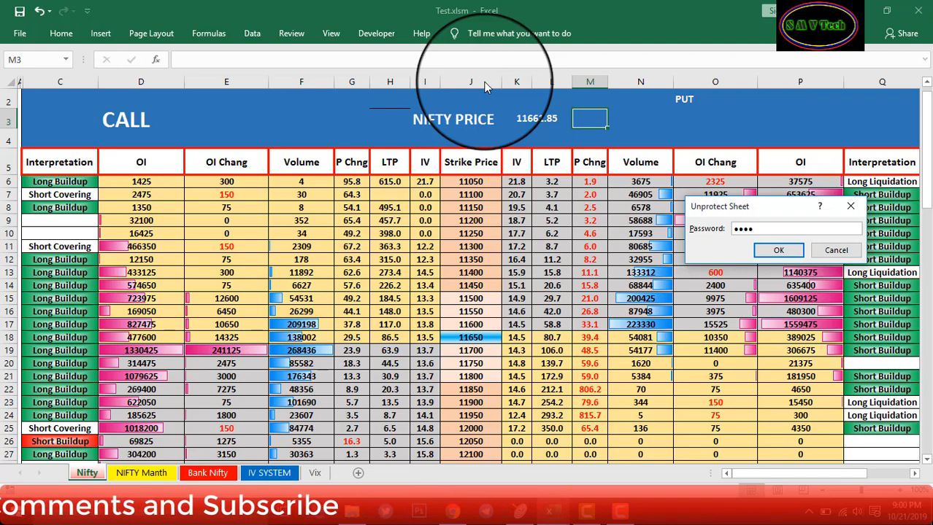
pyautogui.press('Return')
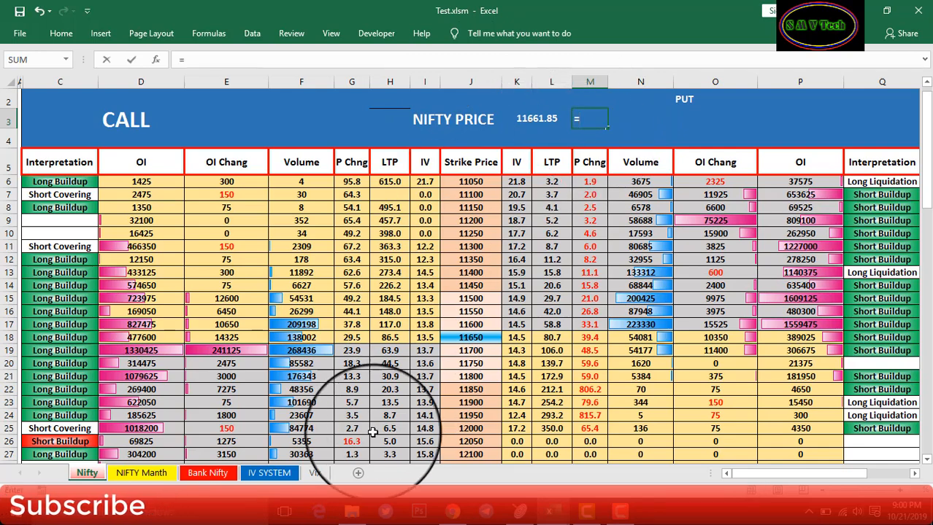
# Link M3 to Vix!C12 so it shows the Nifty change 75.5
pyautogui.click(314, 473)
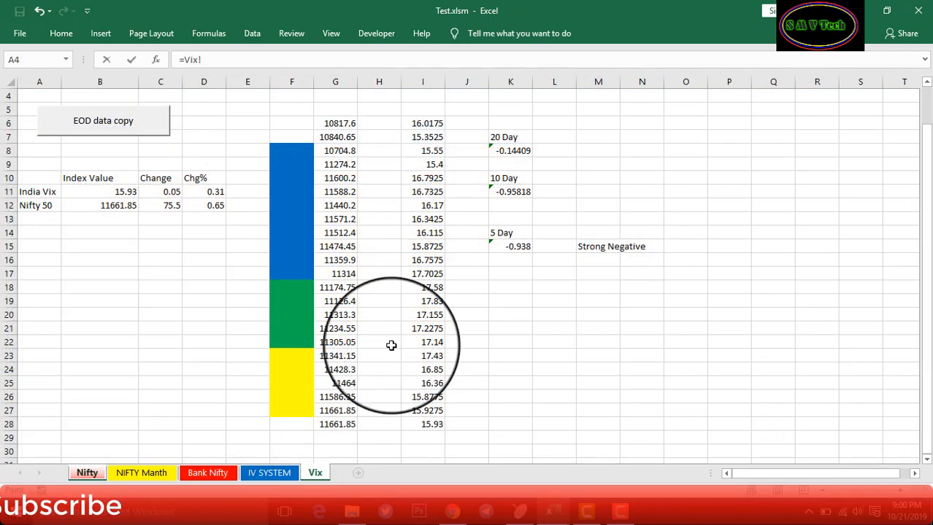
pyautogui.click(168, 206)
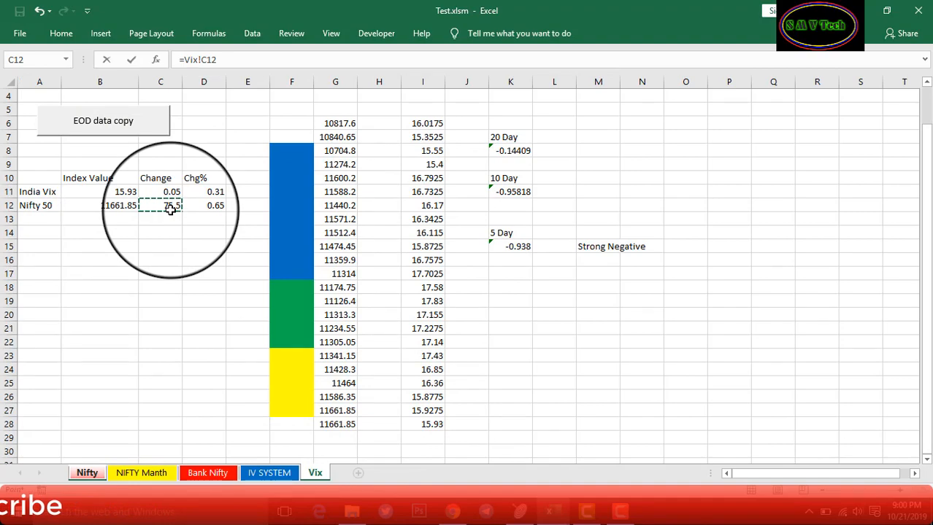
pyautogui.press('Return')
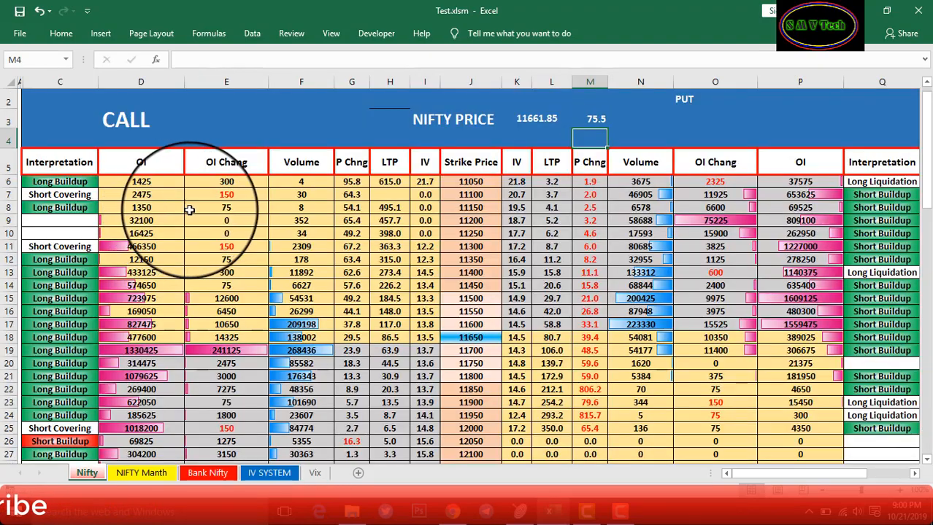
pyautogui.click(517, 137)
pyautogui.click(556, 133)
# Link N3 to Vix!D12 so it shows the 0.65 change percent
pyautogui.click(628, 121)
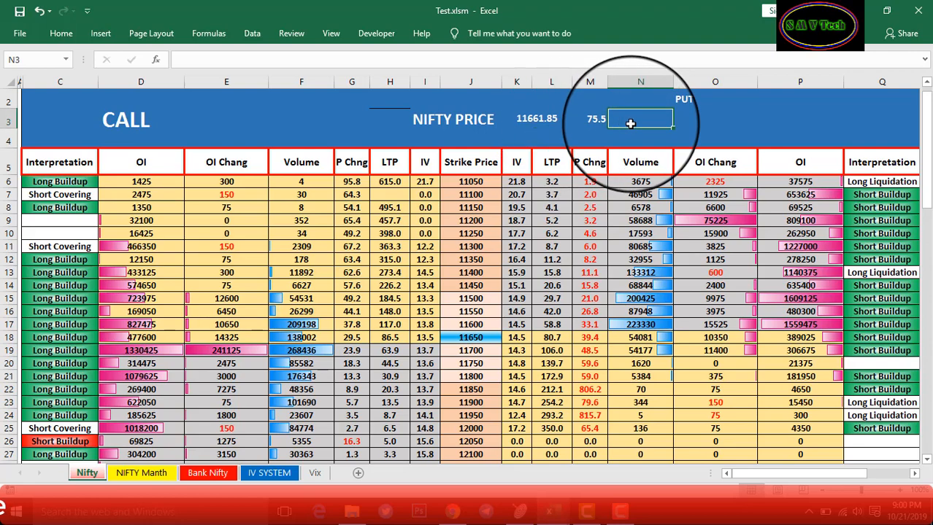
pyautogui.click(314, 473)
pyautogui.click(216, 207)
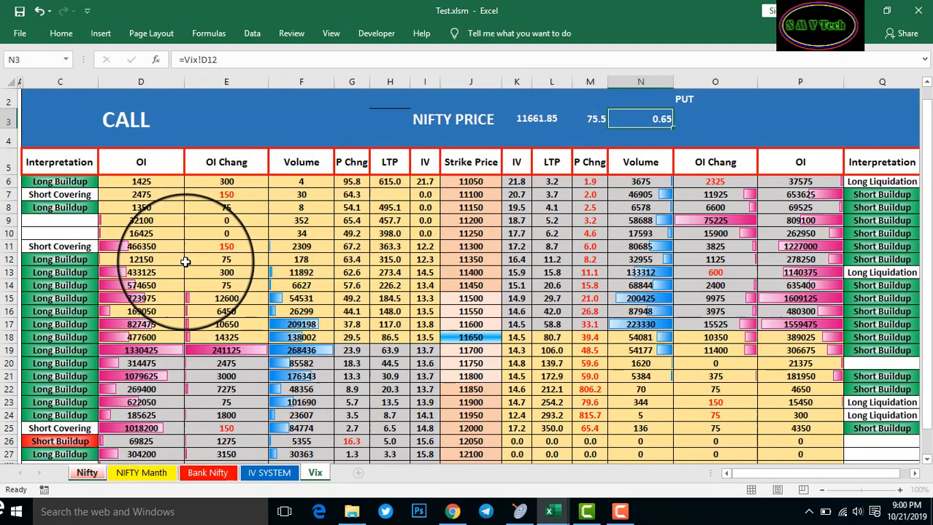
pyautogui.press('Return')
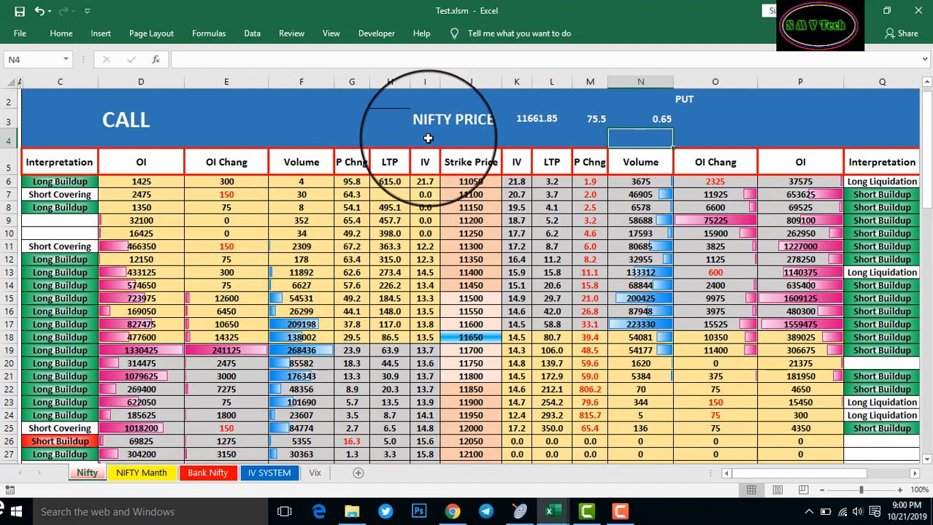
pyautogui.click(429, 138)
pyautogui.click(449, 136)
# Merge and center I4:J4 and enter the label INDIA VIX
pyautogui.moveTo(424, 137); pyautogui.dragTo(460, 137)
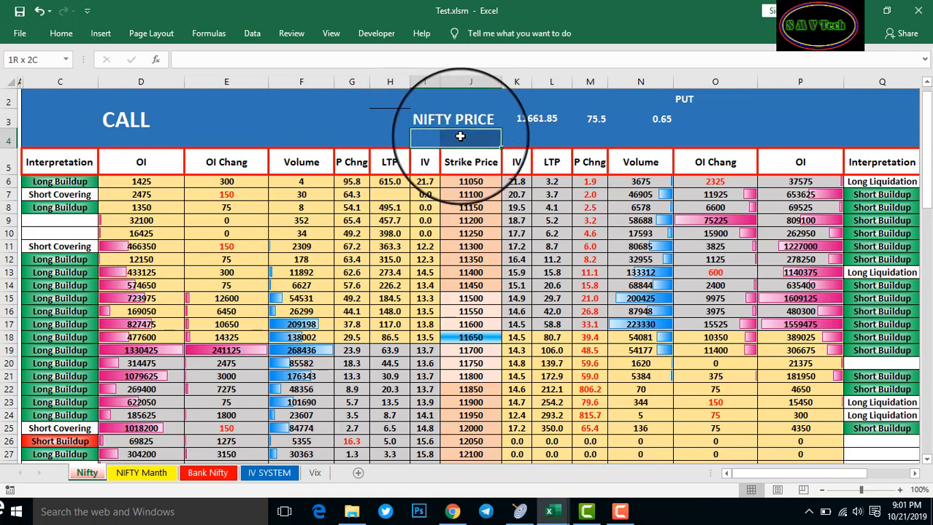
pyautogui.click(61, 34)
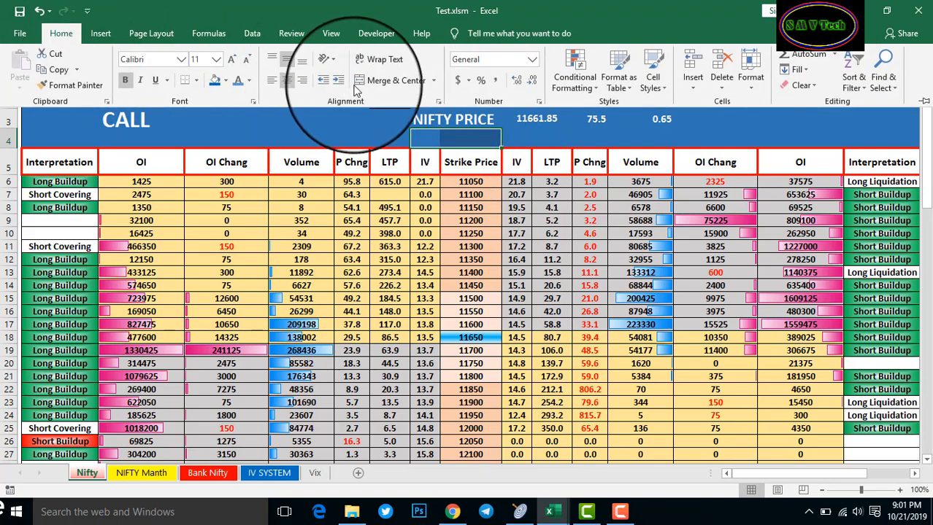
pyautogui.click(396, 77)
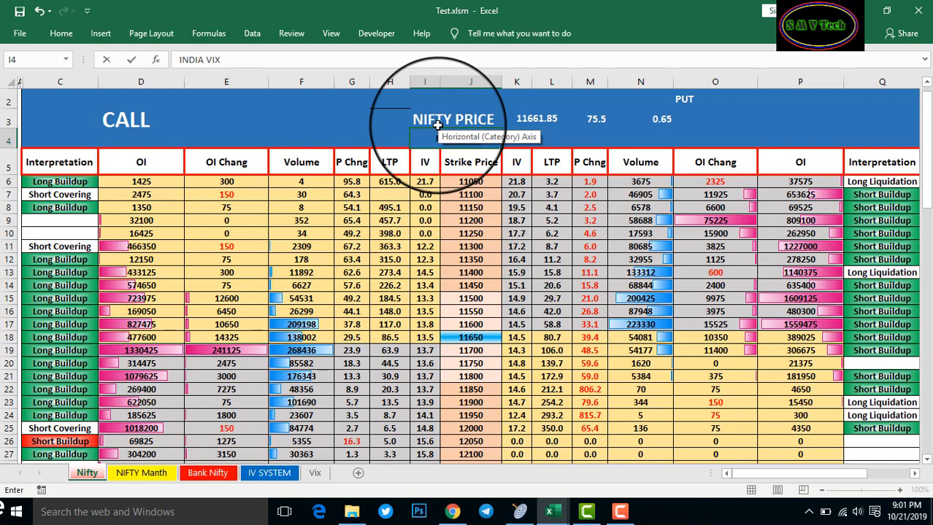
pyautogui.click(379, 123)
# Make the INDIA VIX label white and enlarge it to size 18
pyautogui.click(447, 139)
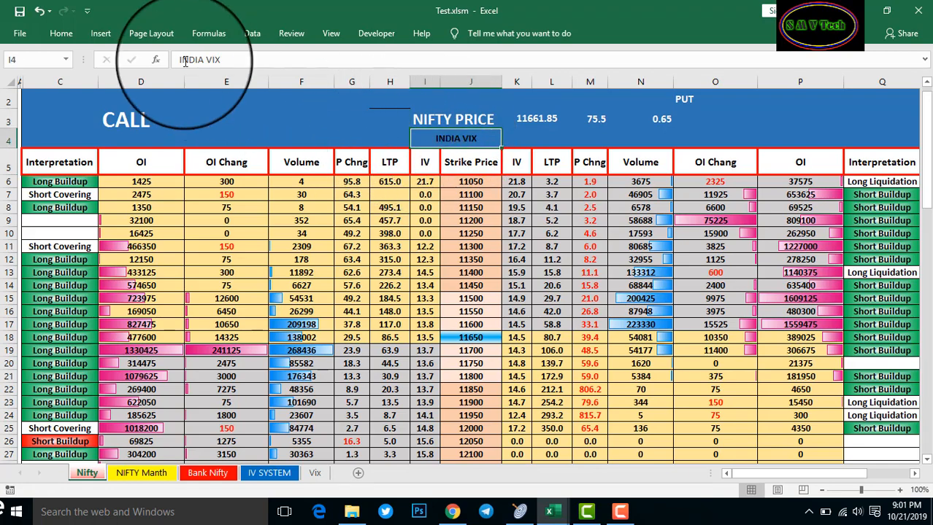
pyautogui.click(64, 37)
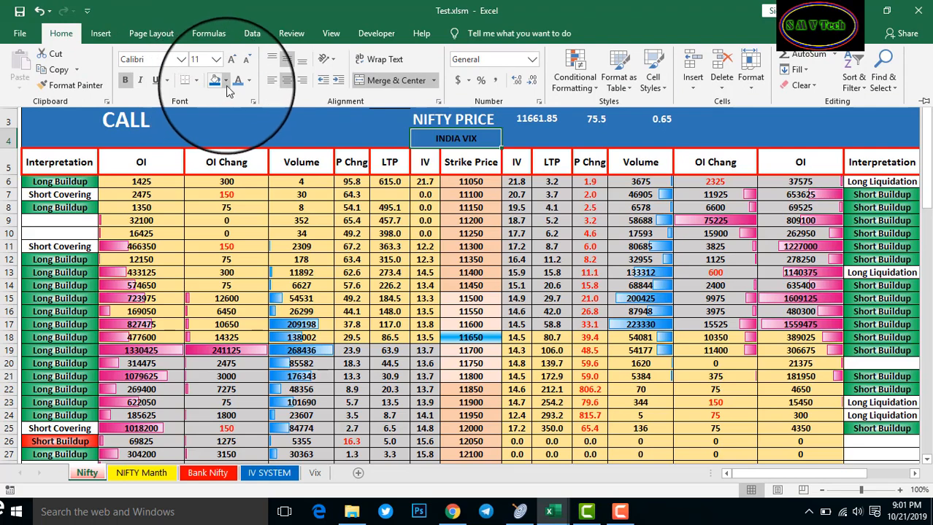
pyautogui.click(249, 80)
pyautogui.click(240, 128)
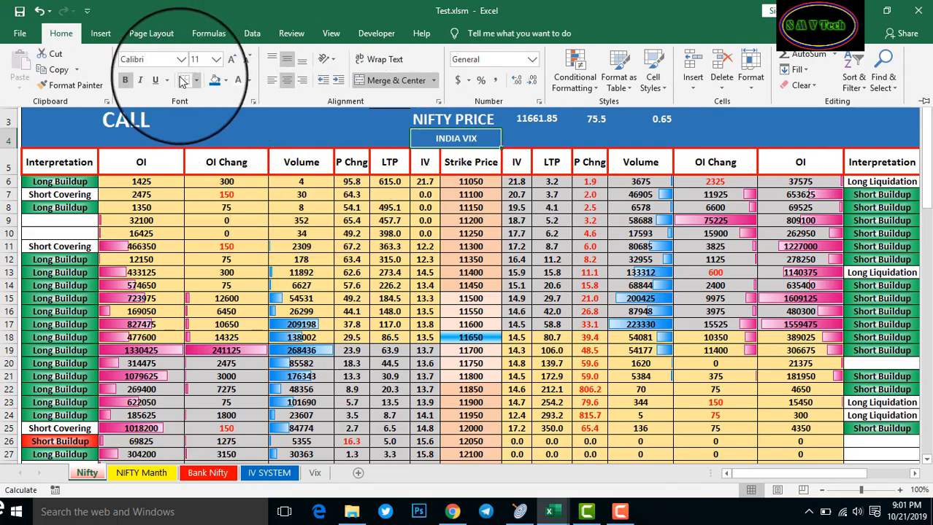
pyautogui.click(231, 62)
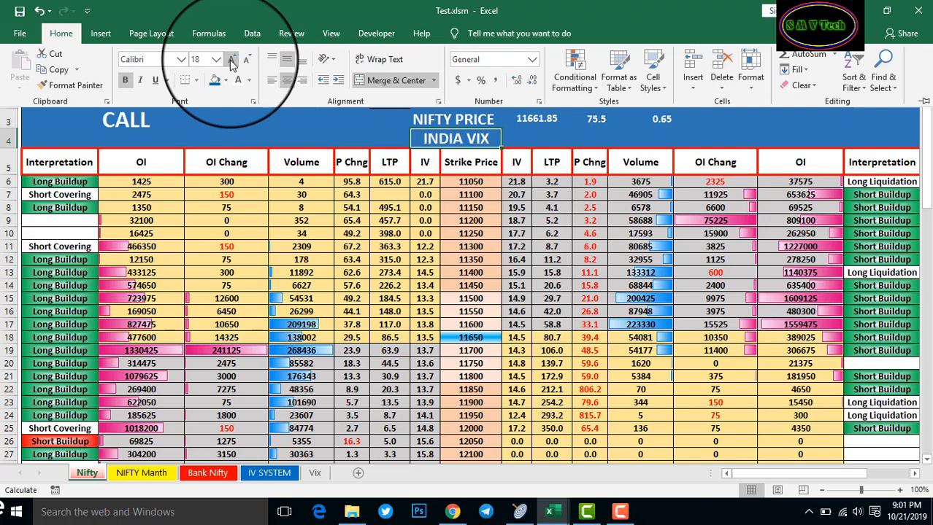
# Merge and center K4:L4 for the VIX value
pyautogui.click(536, 135)
pyautogui.click(535, 135)
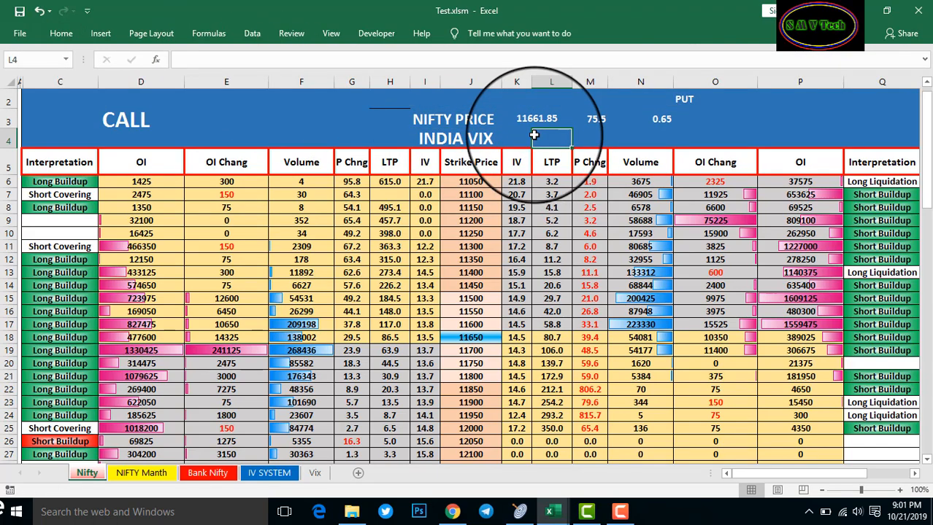
pyautogui.click(517, 135)
pyautogui.moveTo(517, 135); pyautogui.dragTo(541, 135)
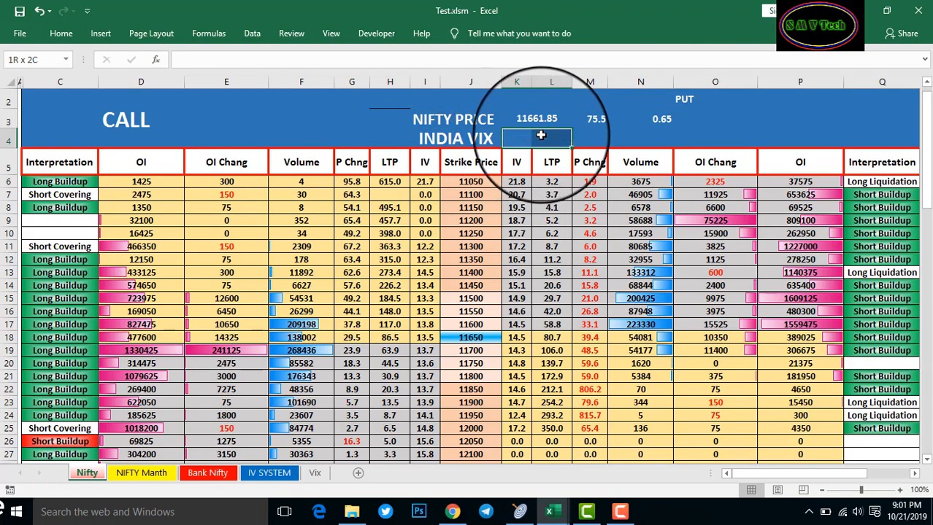
pyautogui.click(547, 141)
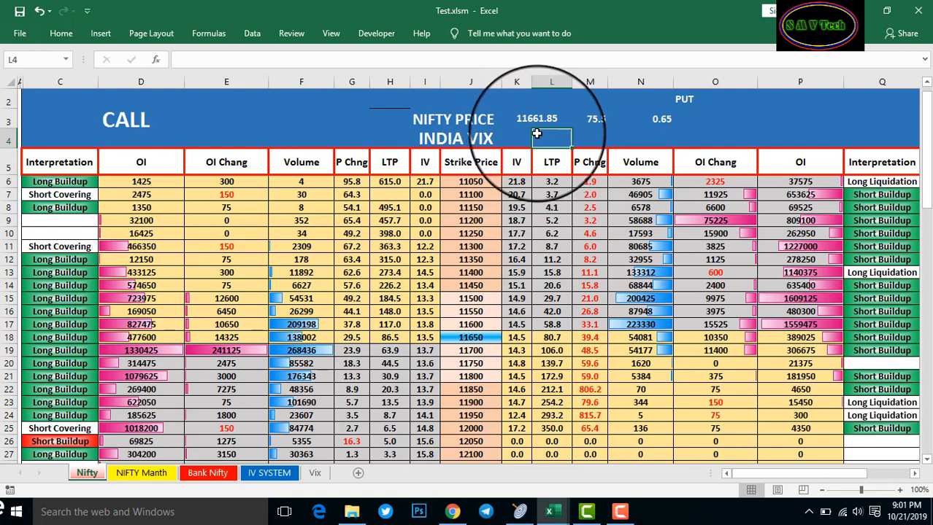
pyautogui.moveTo(518, 135); pyautogui.dragTo(542, 137)
pyautogui.click(60, 34)
pyautogui.click(416, 80)
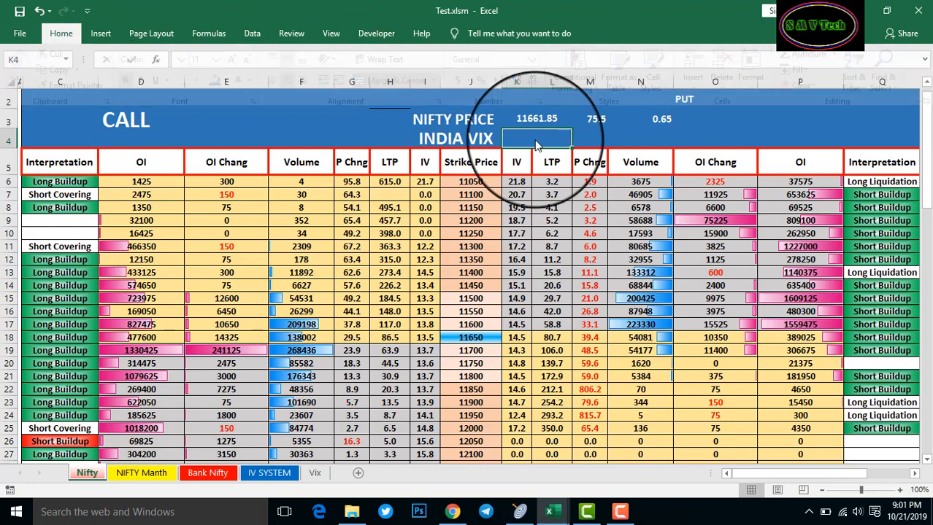
# Link K4 to Vix!B11 so it shows the India VIX value 15.93
pyautogui.write('=')
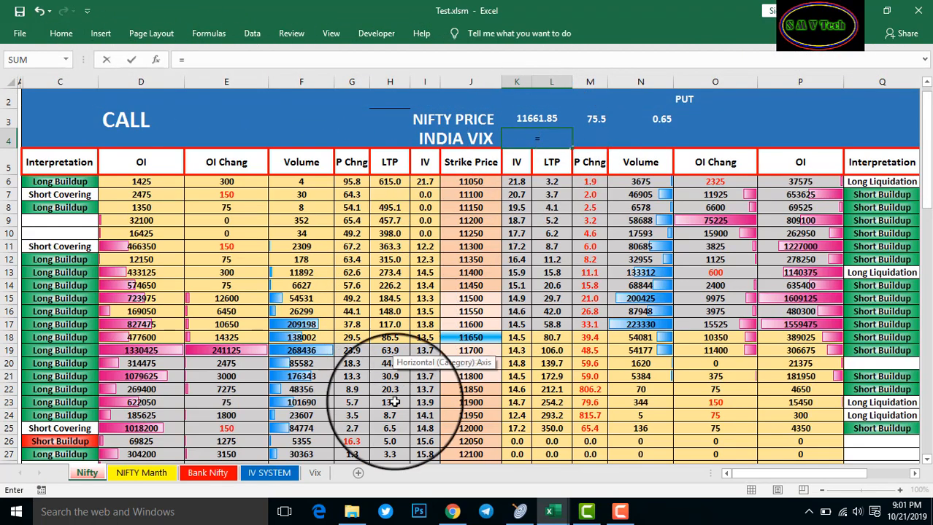
pyautogui.click(315, 473)
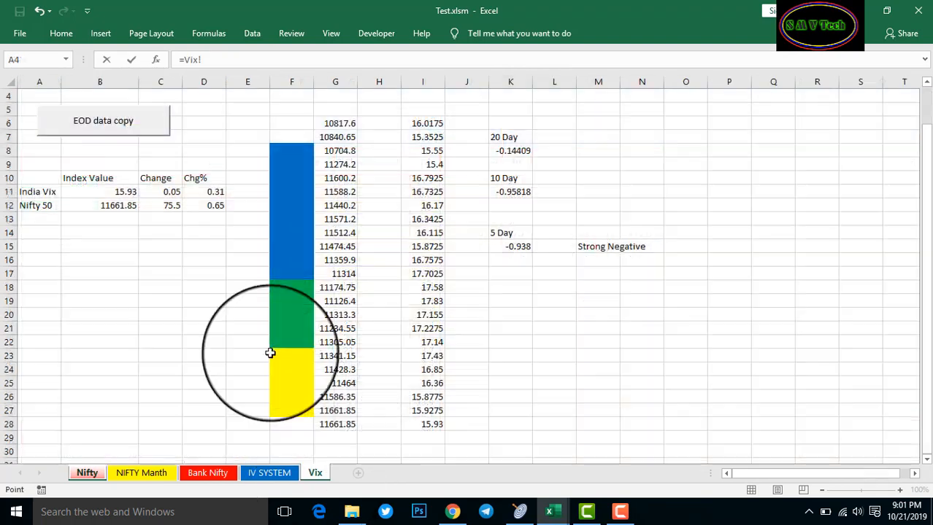
pyautogui.click(126, 192)
pyautogui.press('Return')
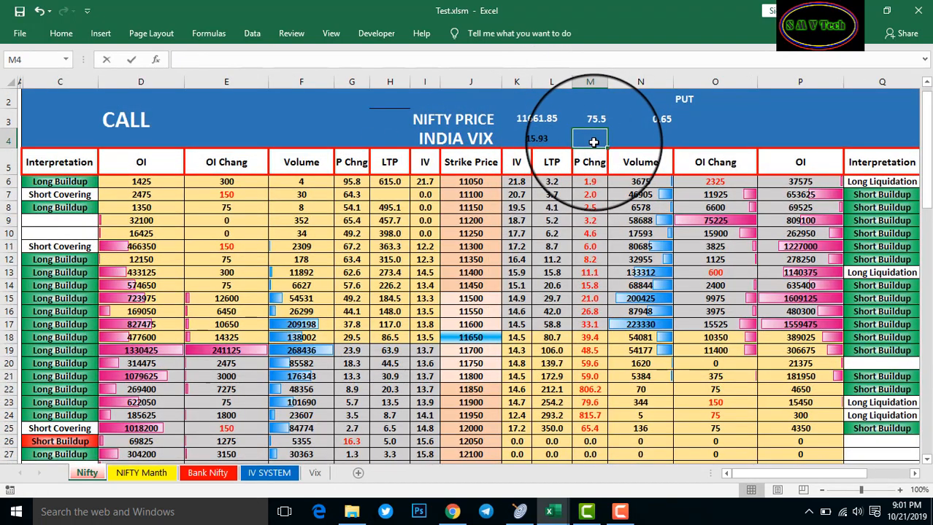
# Link M4 to Vix!C11 (0.05) and N4 to Vix!D11 (0.31)
pyautogui.write('=')
pyautogui.click(315, 473)
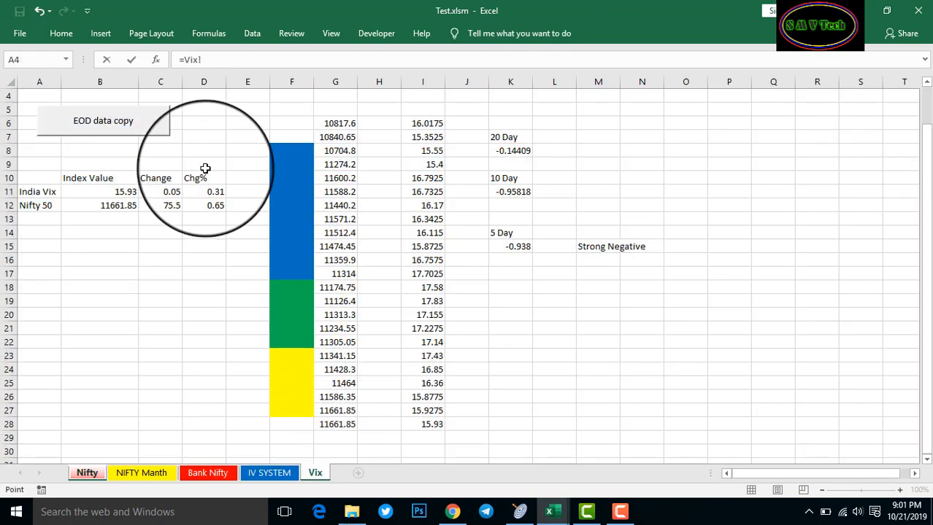
pyautogui.click(165, 192)
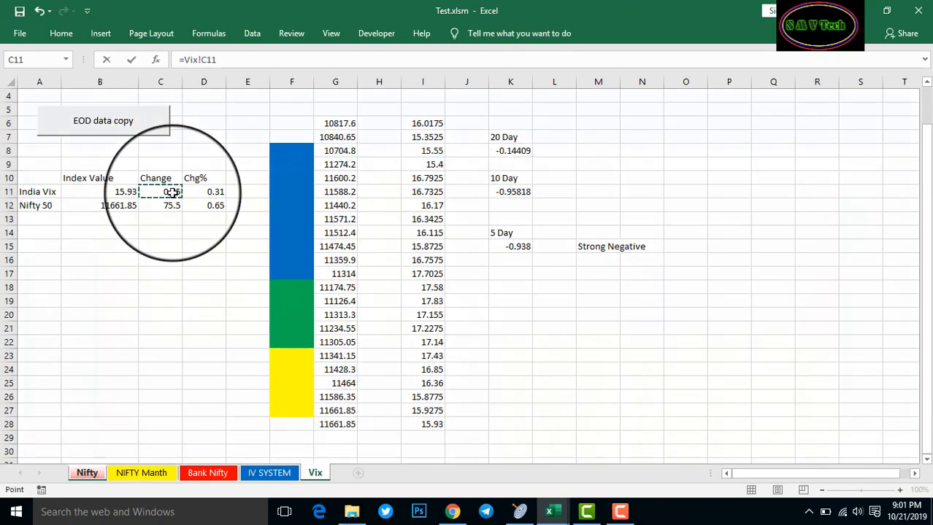
pyautogui.press('Return')
pyautogui.click(631, 137)
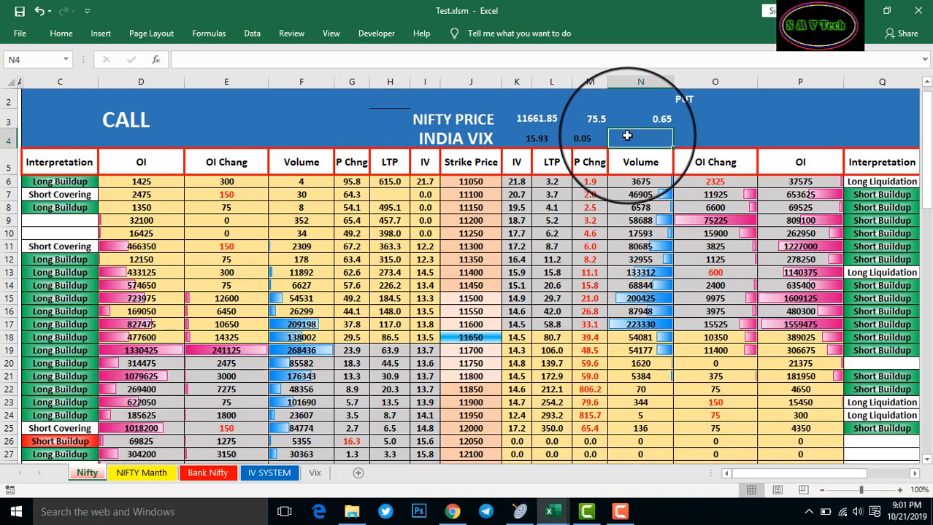
pyautogui.write('=')
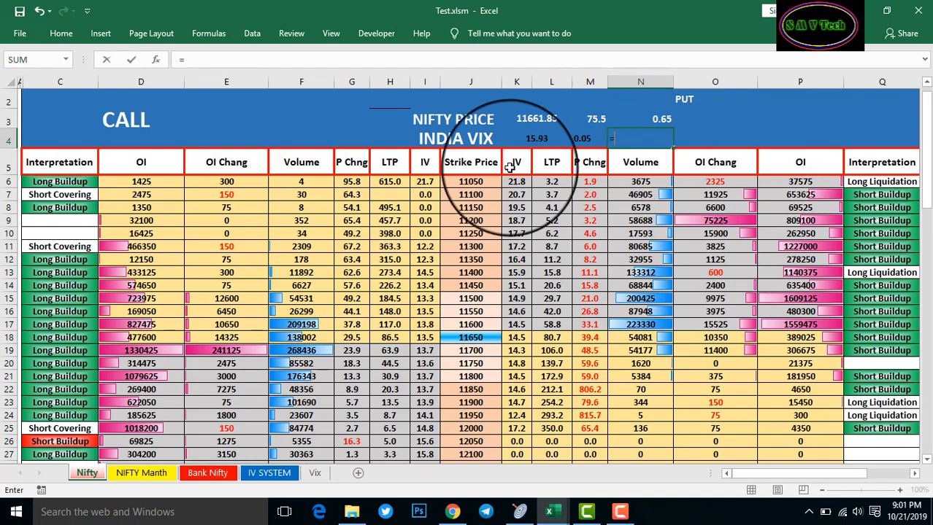
pyautogui.click(315, 473)
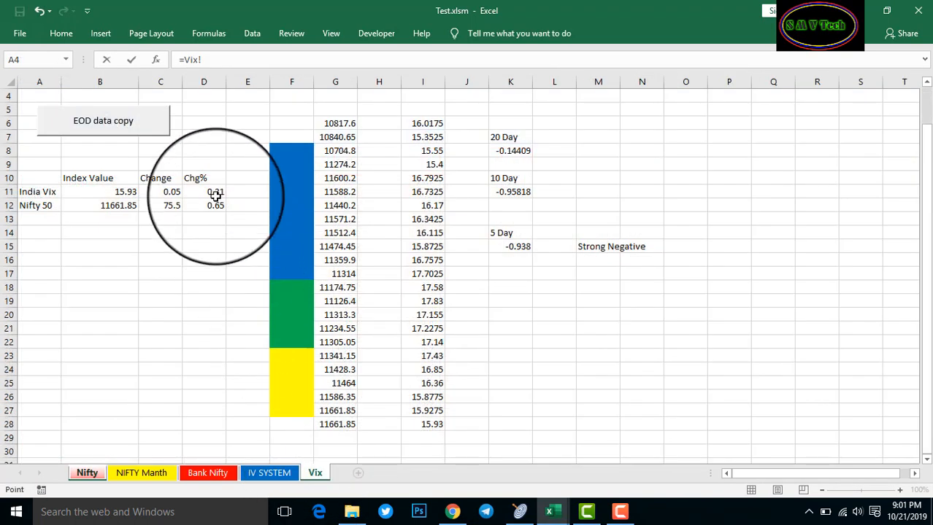
pyautogui.press('Return')
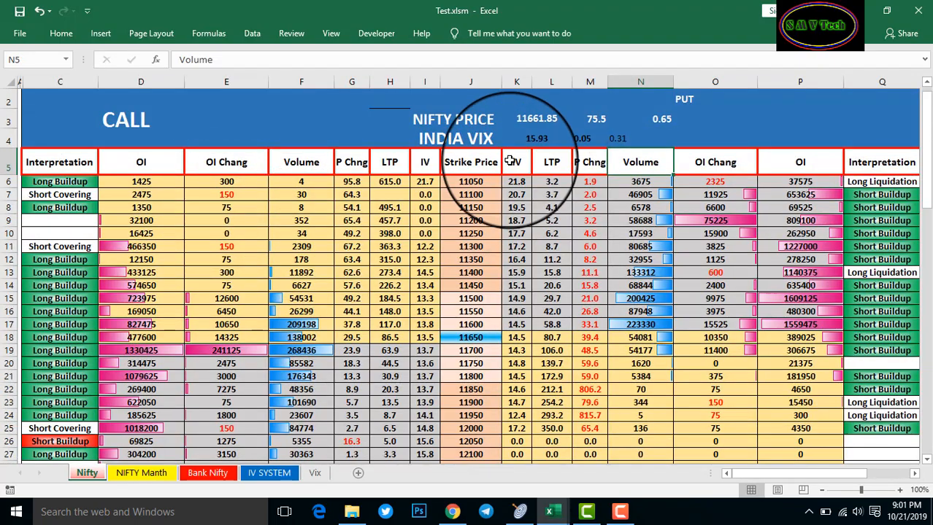
# Apply the same font formatting to the VIX values K4:N4 and price values K3:N3
pyautogui.moveTo(531, 138); pyautogui.dragTo(631, 138)
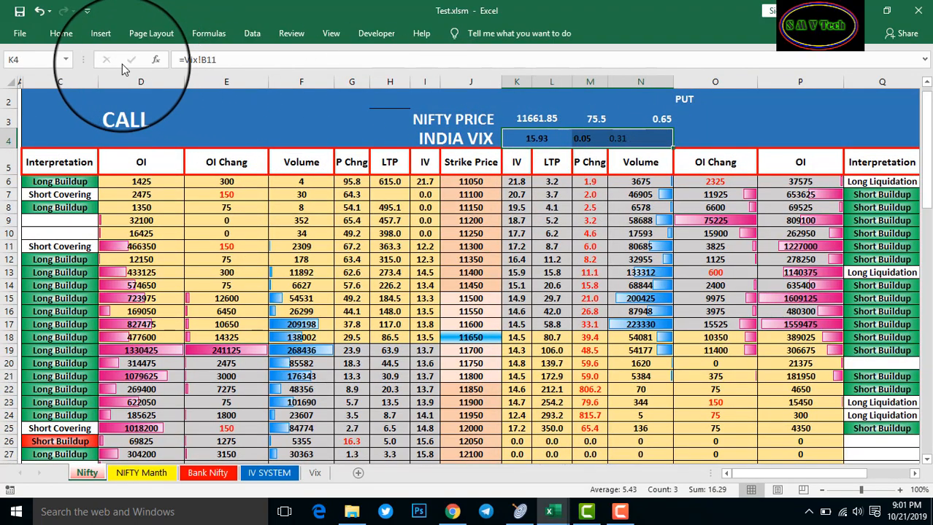
pyautogui.click(61, 33)
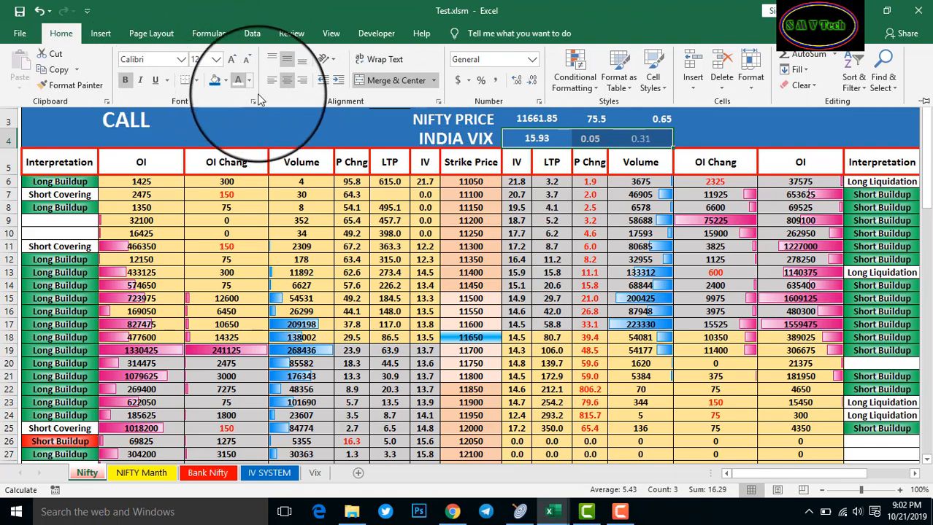
pyautogui.click(736, 133)
pyautogui.moveTo(664, 122); pyautogui.dragTo(521, 119)
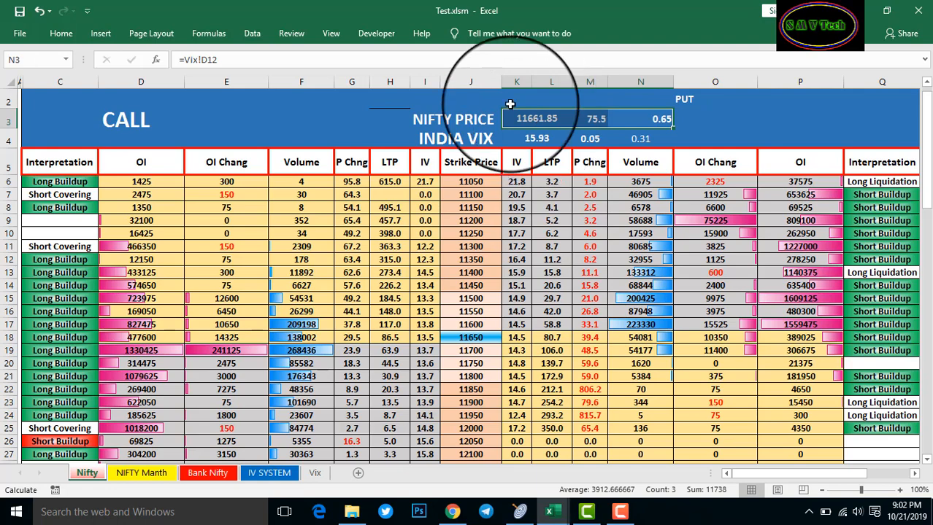
pyautogui.click(61, 33)
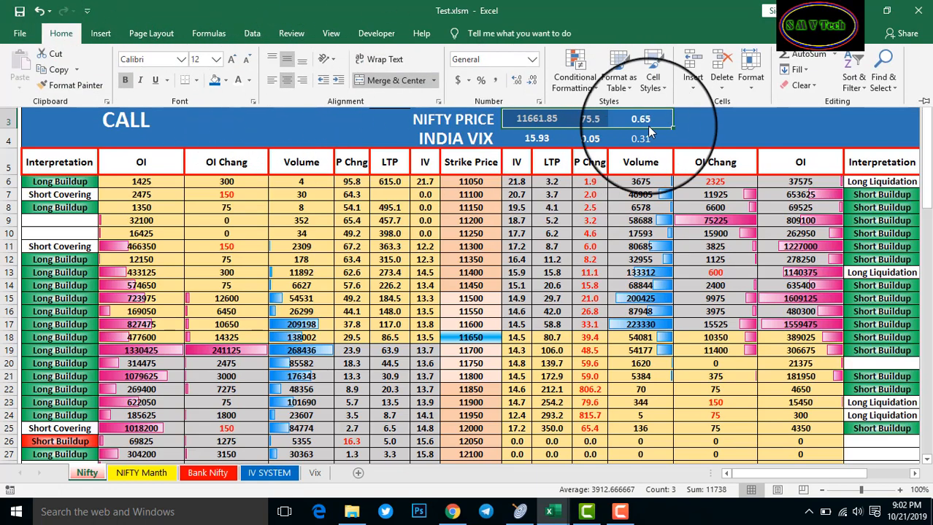
pyautogui.click(684, 122)
pyautogui.click(681, 120)
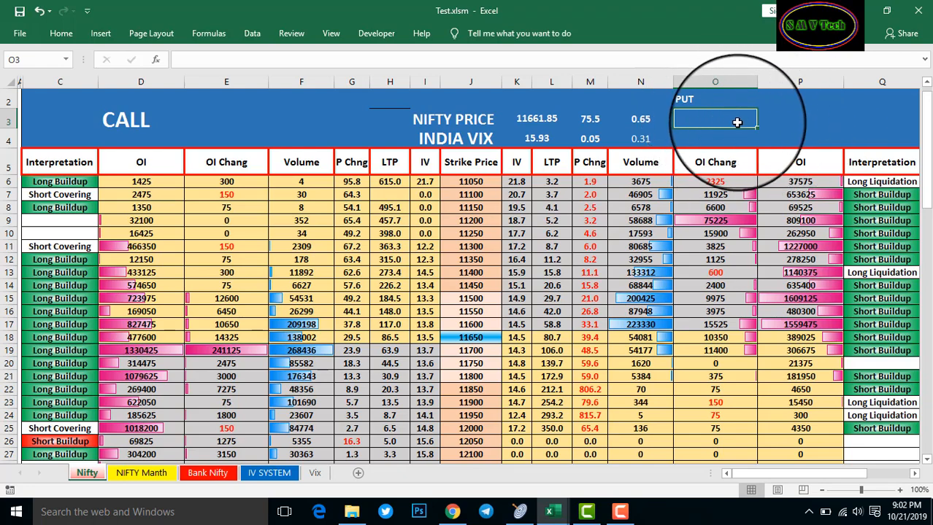
# Merge O3:P3 under PUT into one cell
pyautogui.moveTo(729, 121); pyautogui.dragTo(791, 138)
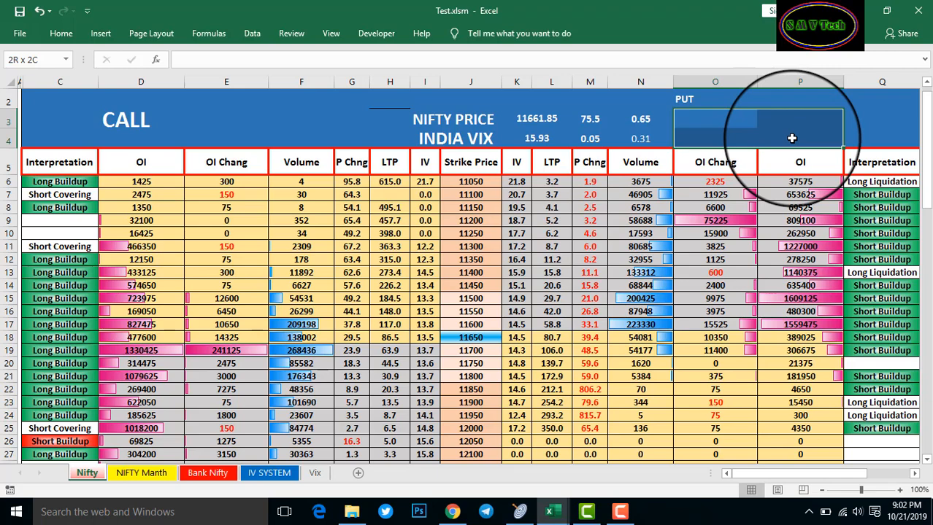
pyautogui.click(714, 122)
pyautogui.moveTo(718, 122); pyautogui.dragTo(775, 121)
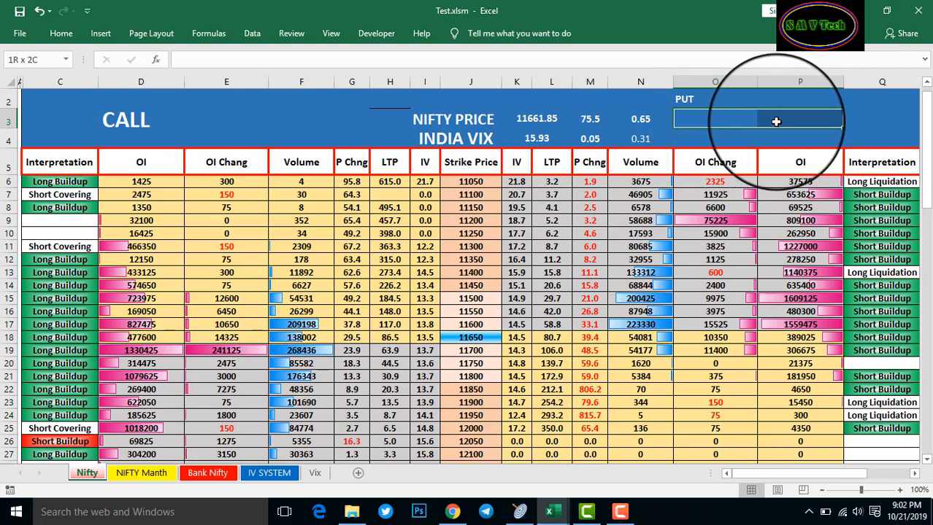
pyautogui.click(78, 41)
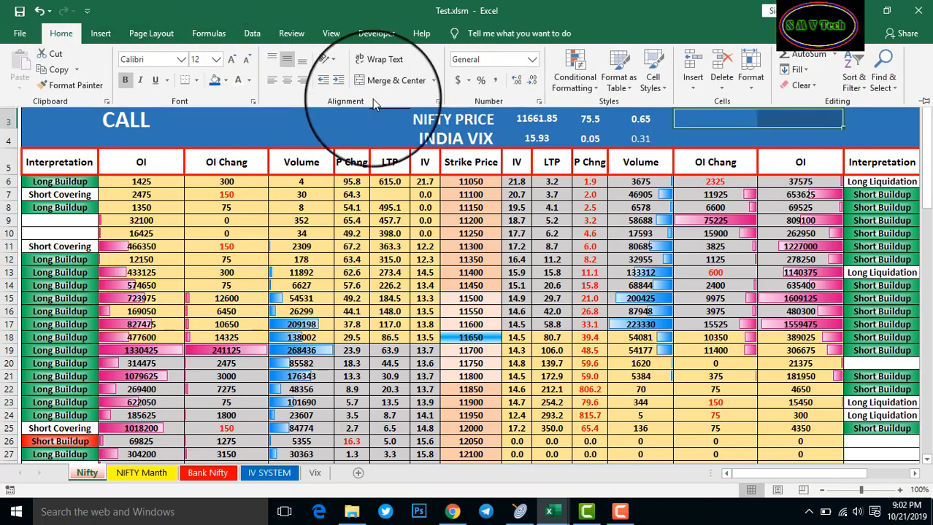
pyautogui.click(369, 84)
# Link O3 to Vix!M15 so it shows Strong Negative
pyautogui.click(718, 117)
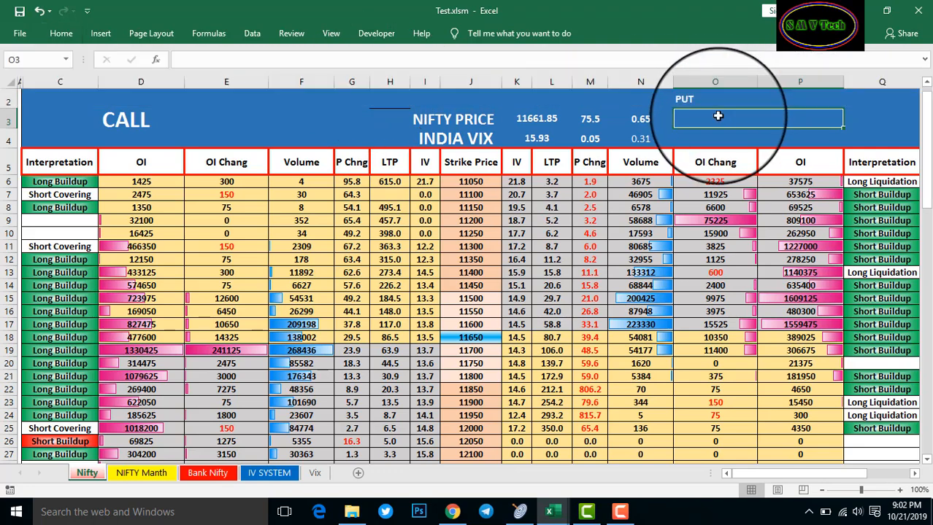
pyautogui.write('=')
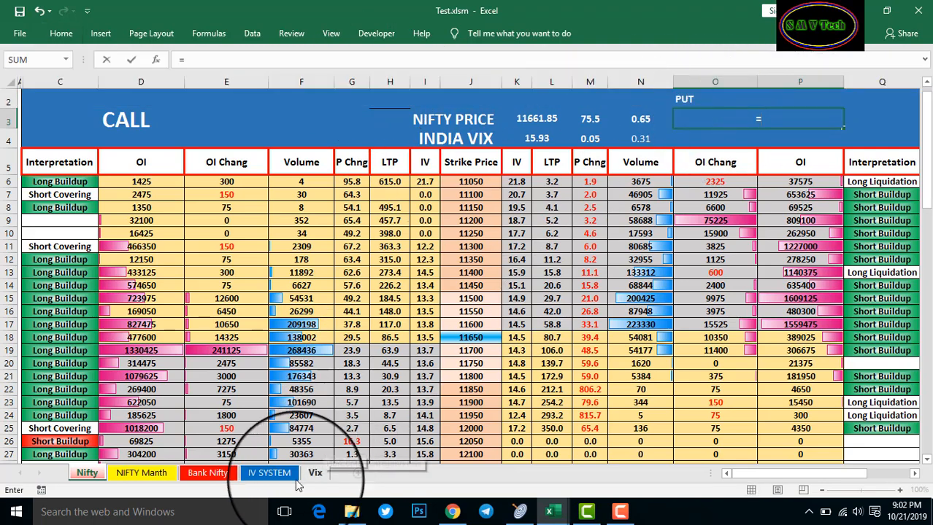
pyautogui.click(314, 476)
pyautogui.click(625, 247)
pyautogui.press('Return')
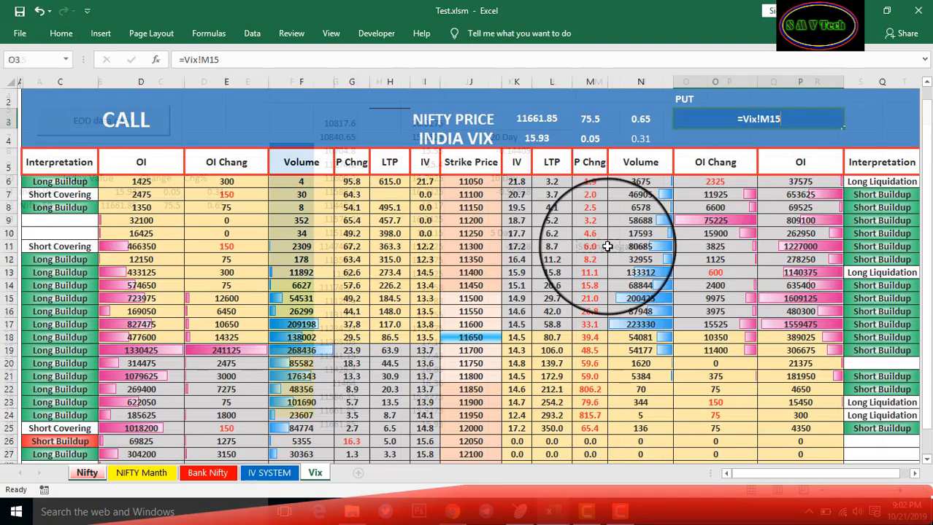
# Color the Strong Negative text red
pyautogui.click(66, 33)
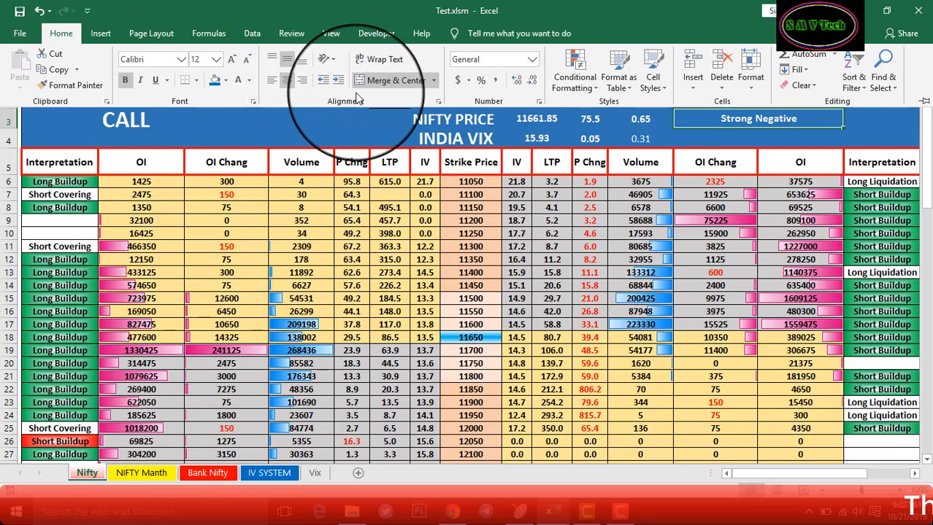
pyautogui.click(249, 80)
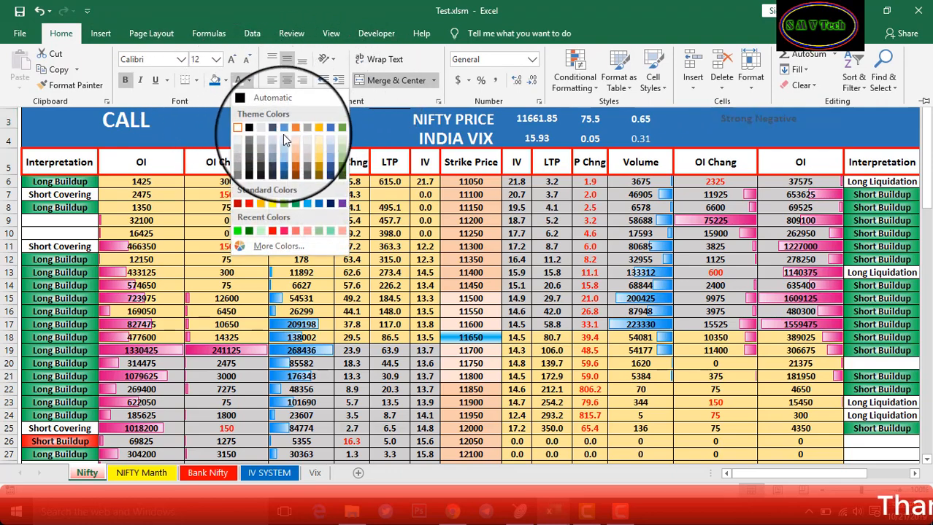
pyautogui.click(244, 198)
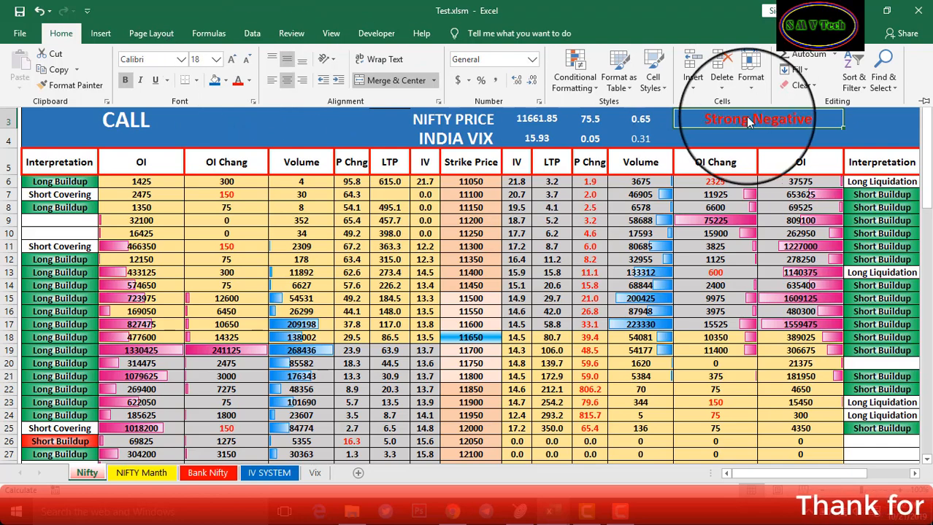
pyautogui.click(725, 131)
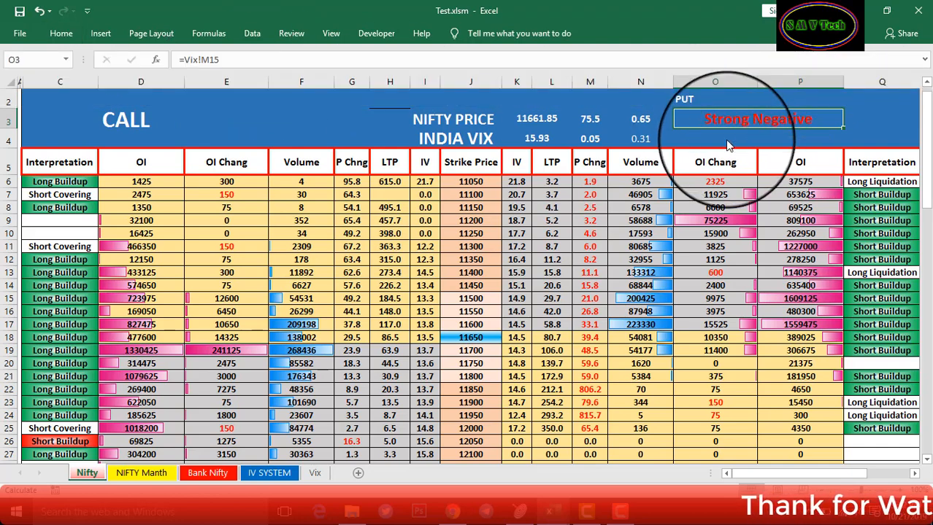